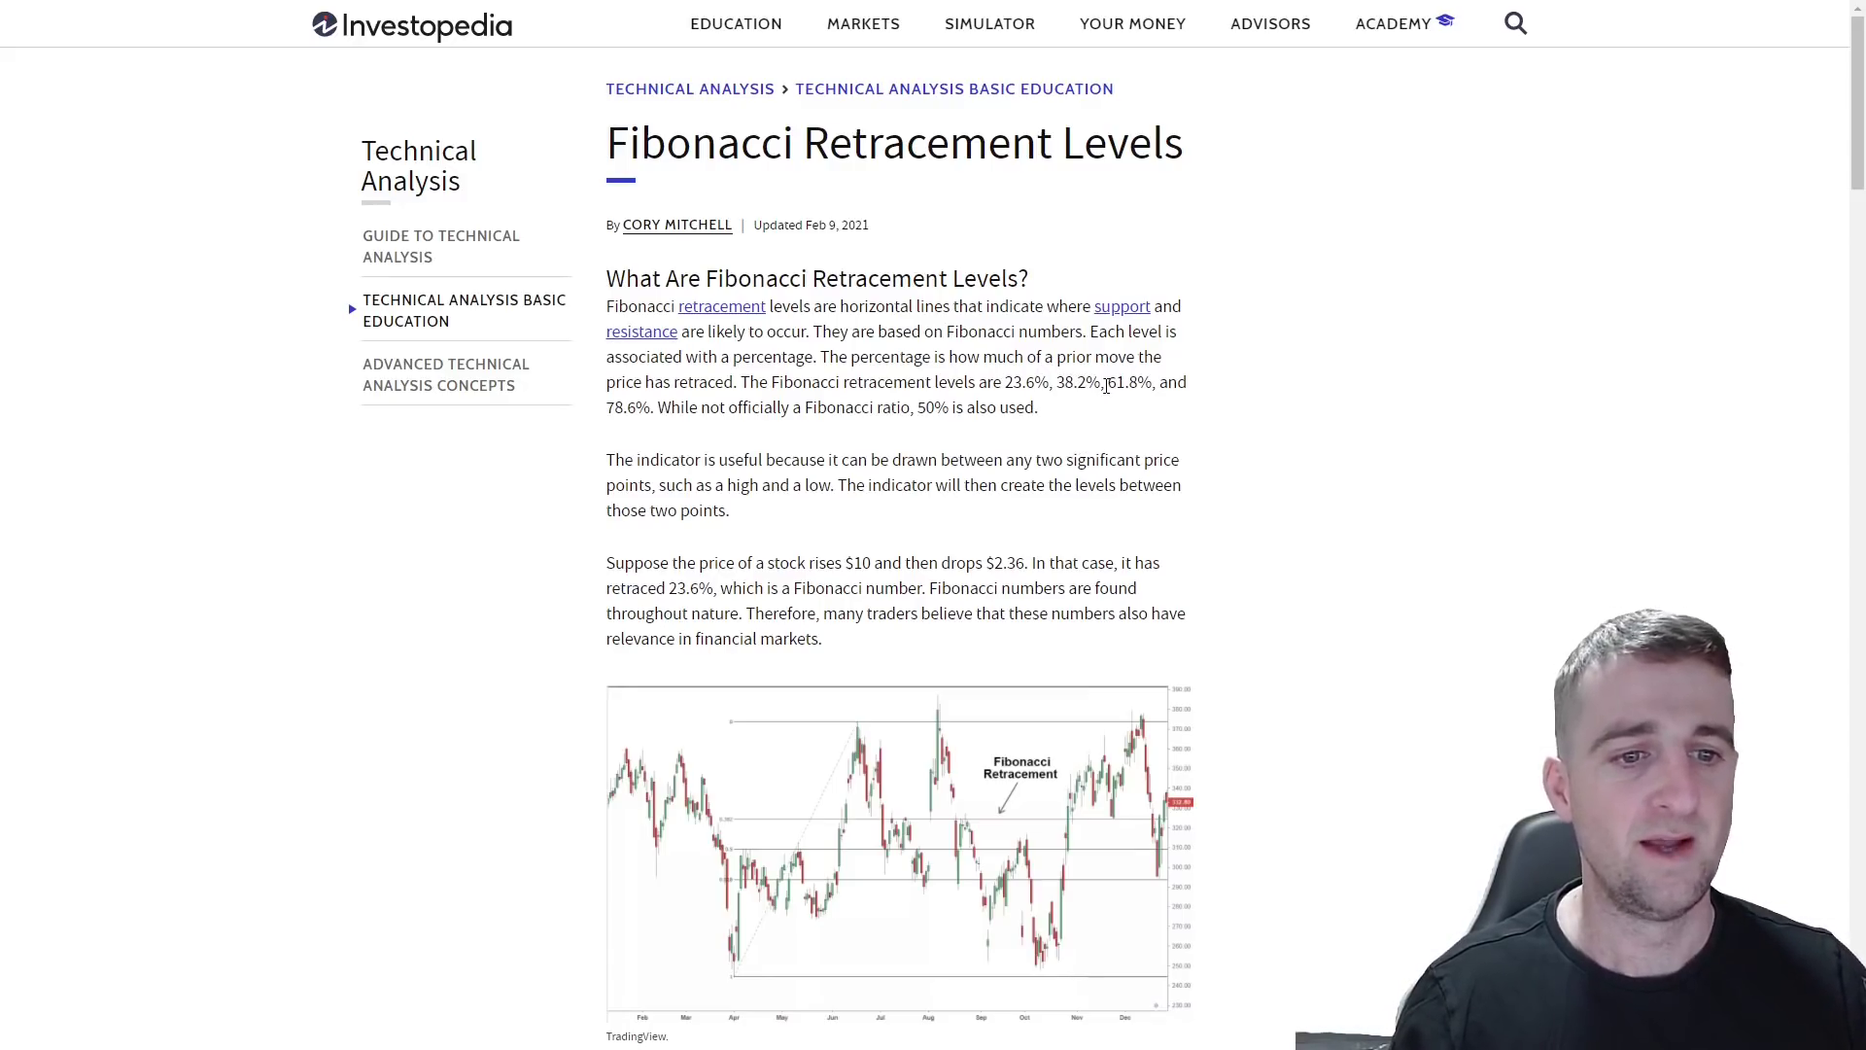
Step: Highlight the 38.2% and 61.8% retracement levels in the article's opening paragraph
left_click_drag(1058, 383, 1153, 386)
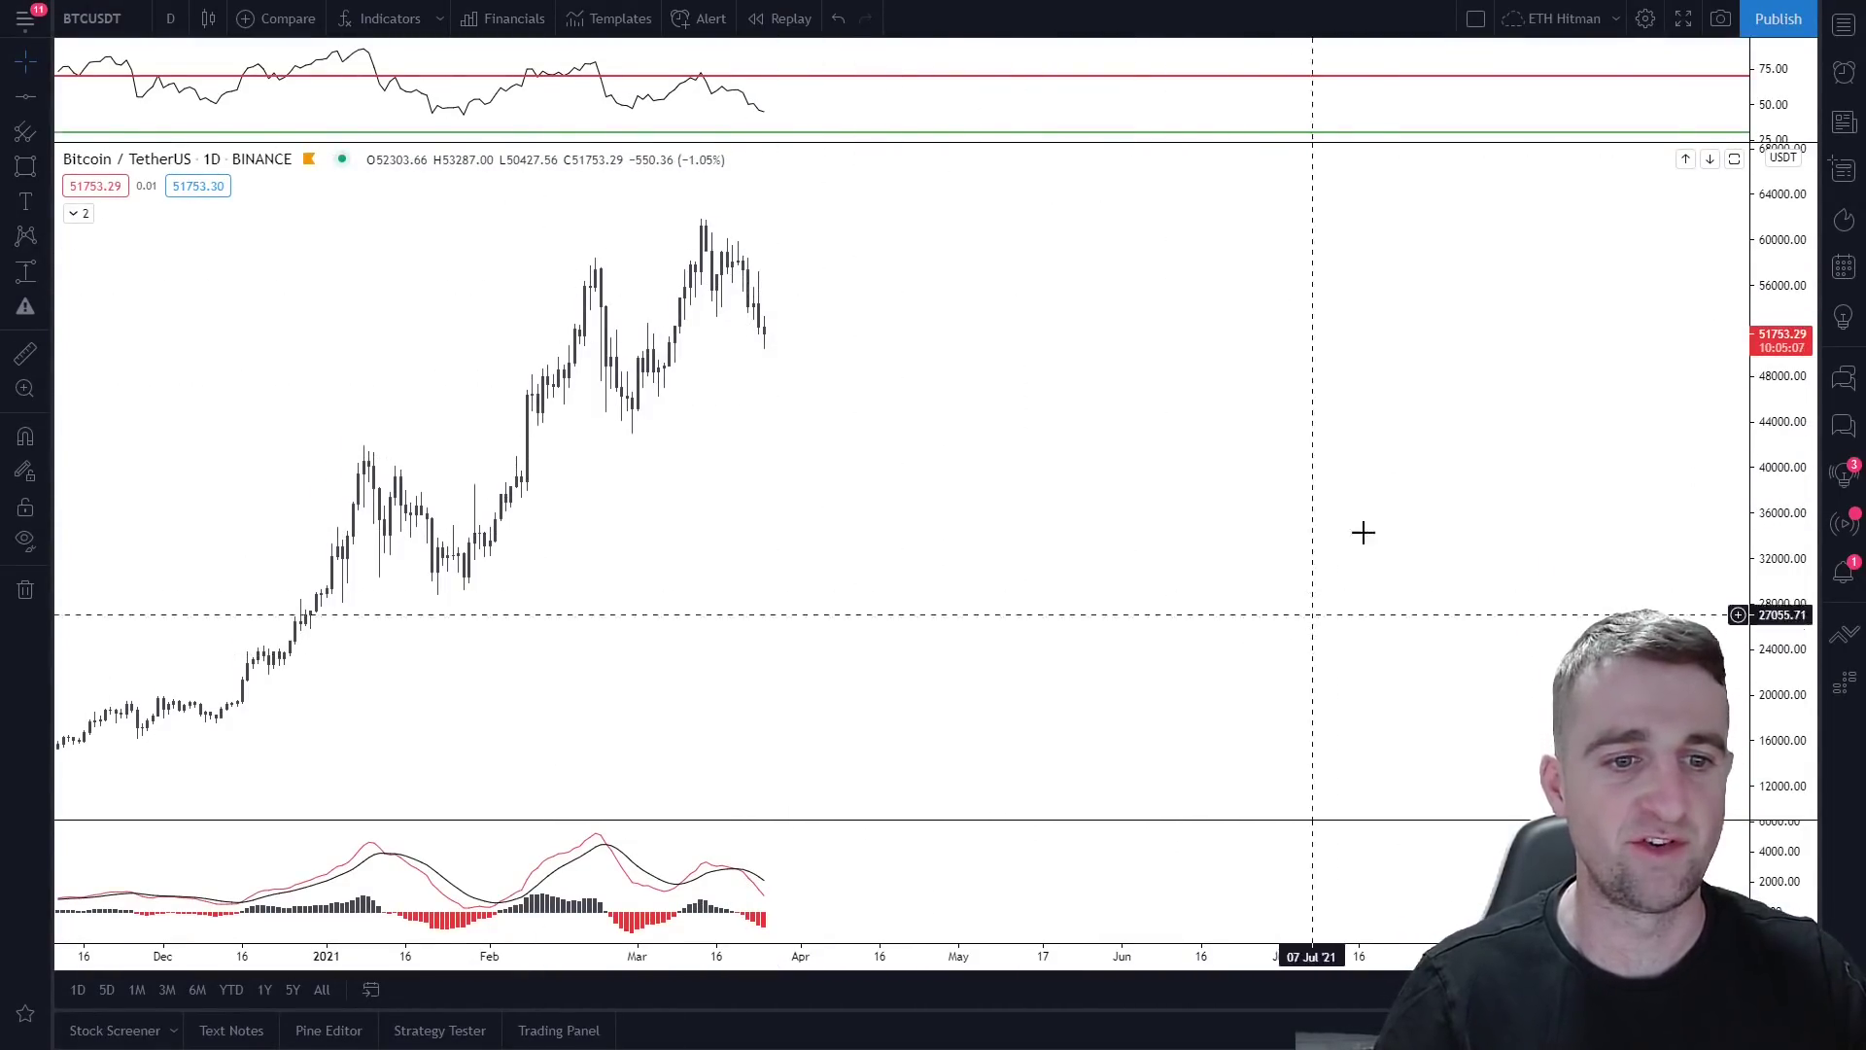
Step: Draw a Fib Retracement in the empty area after the latest candles and move it to span about 26,200 to 64,200
left_click_drag(1286, 447, 1062, 428)
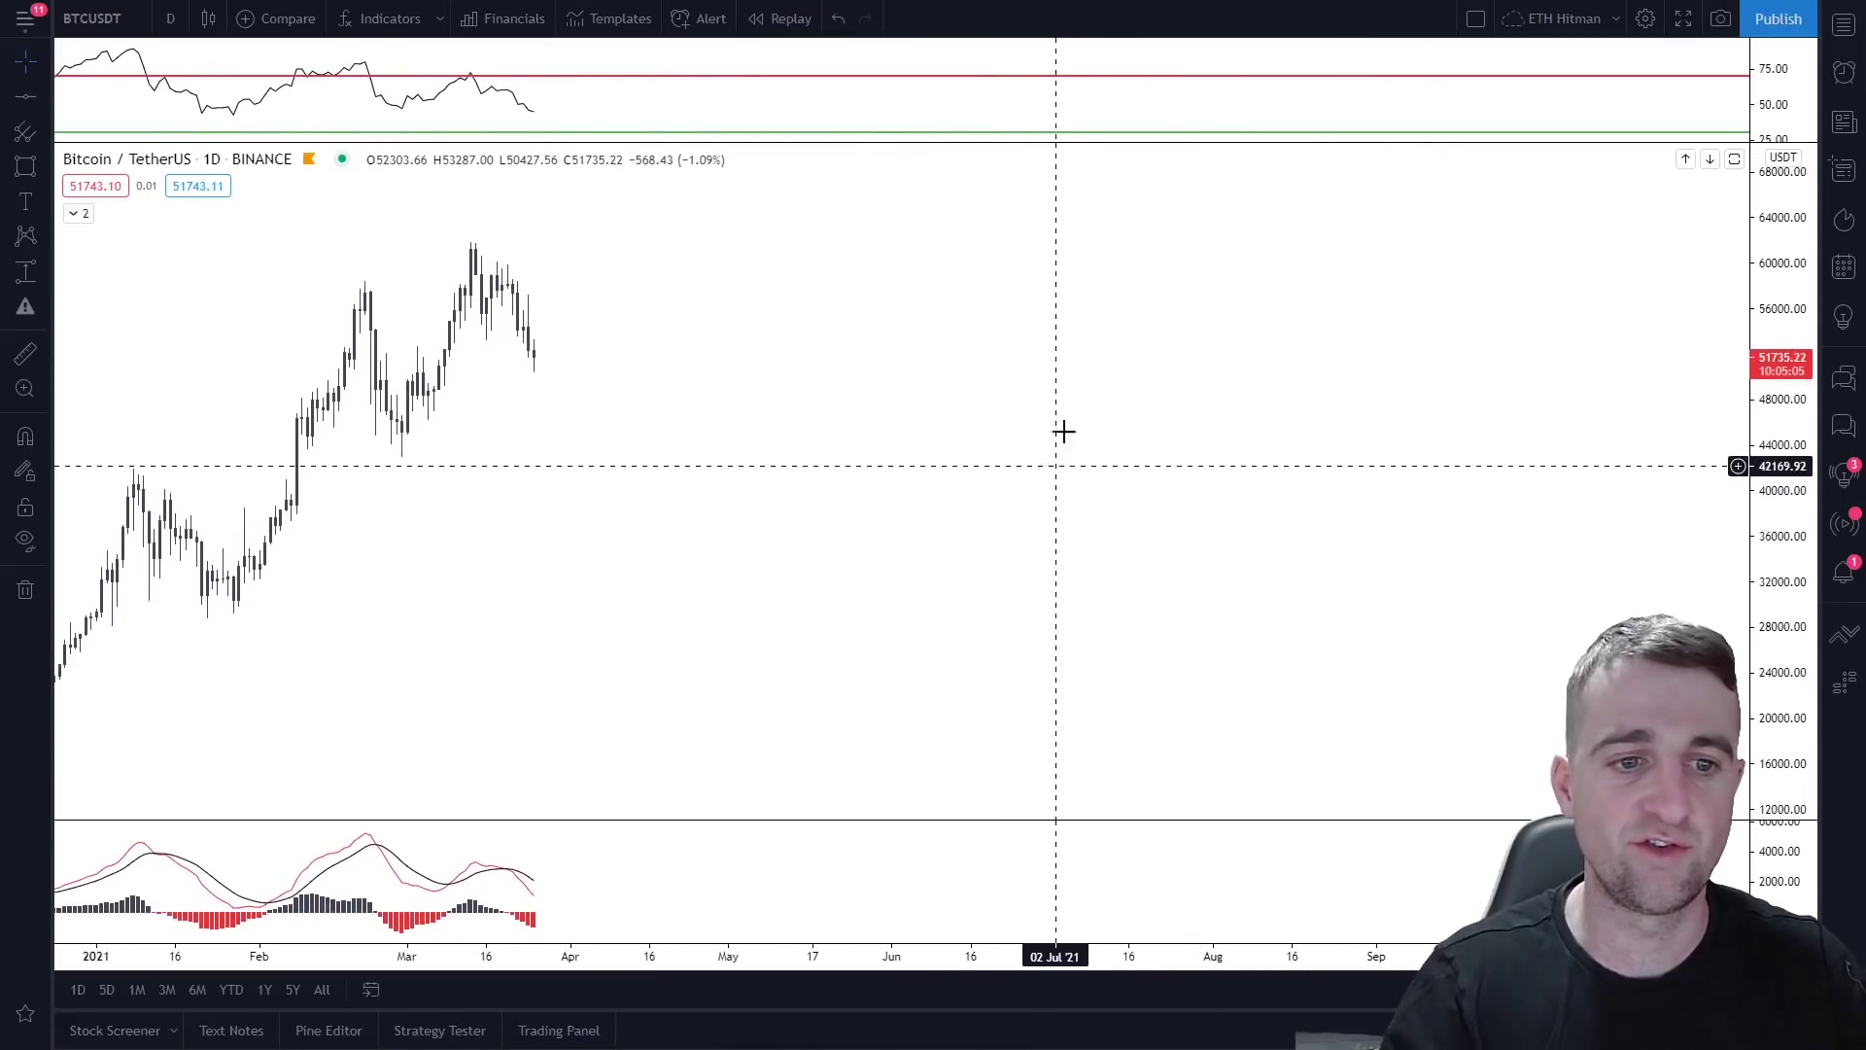
left_click_drag(883, 506, 995, 508)
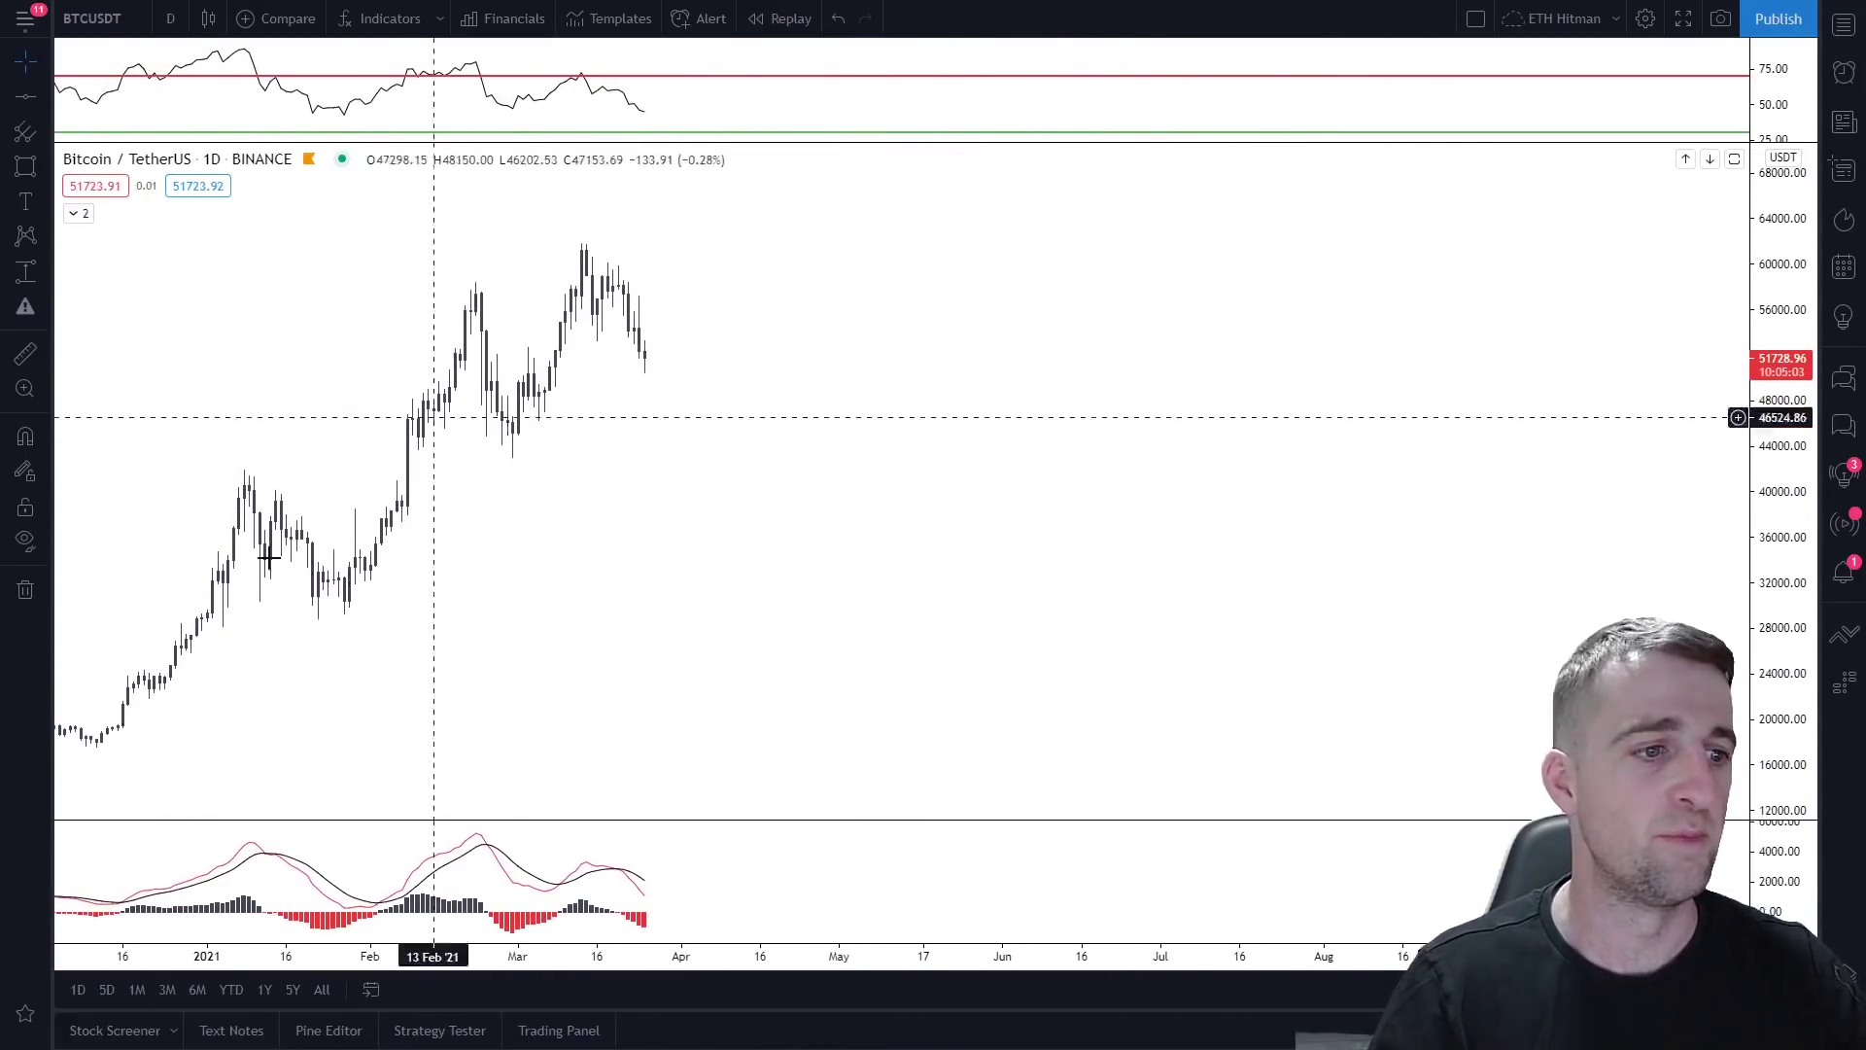
left_click_drag(627, 590, 823, 564)
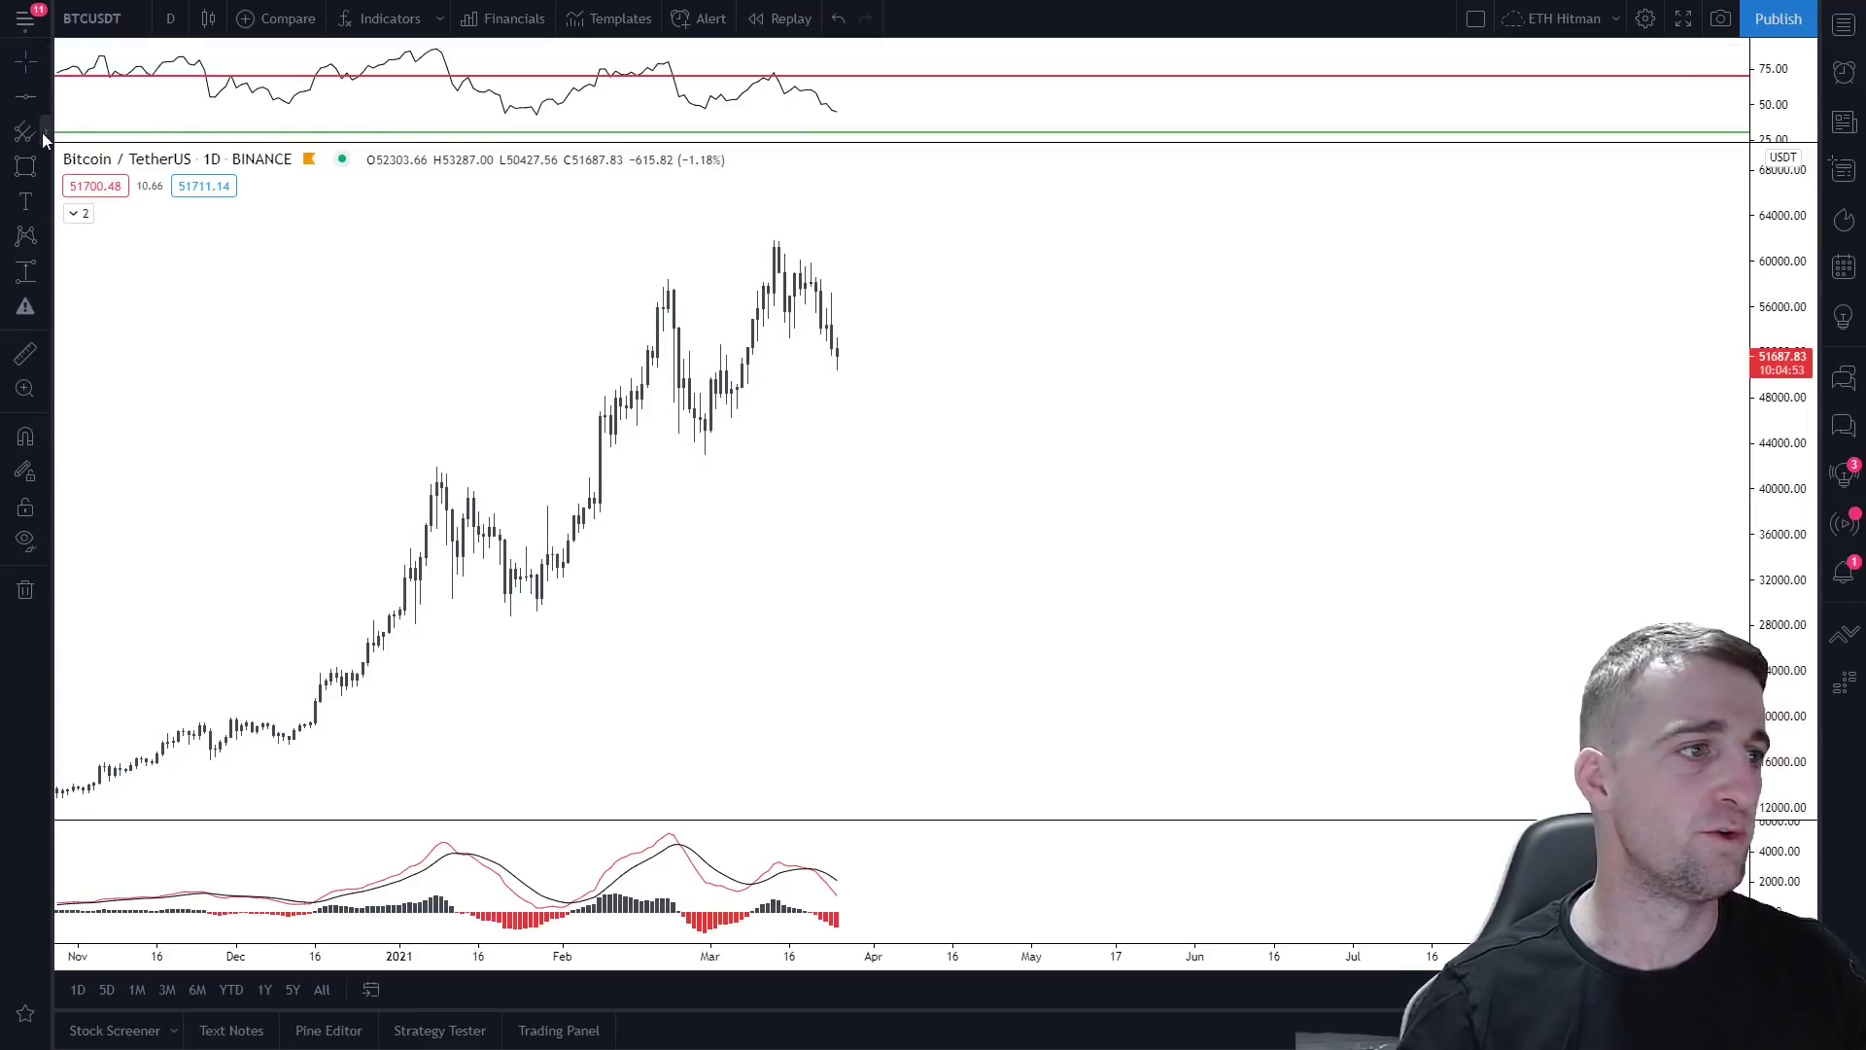
left_click(46, 133)
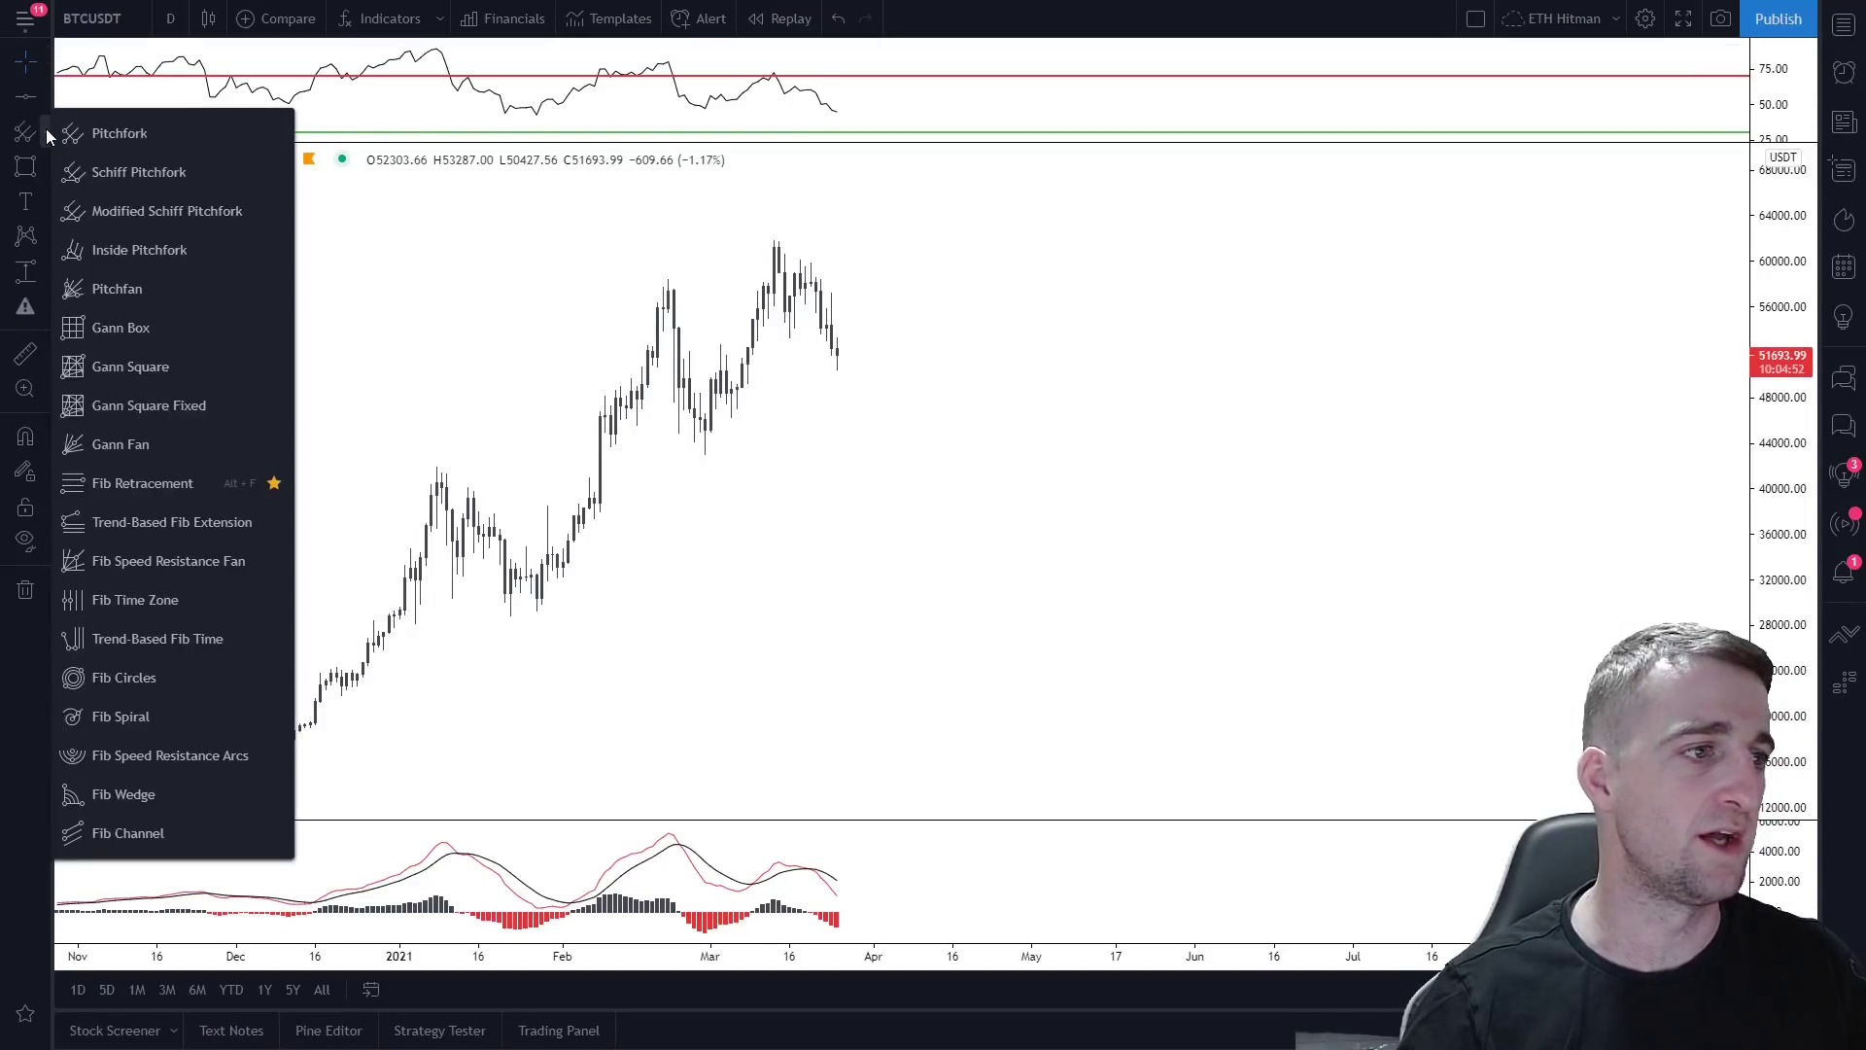
left_click(124, 483)
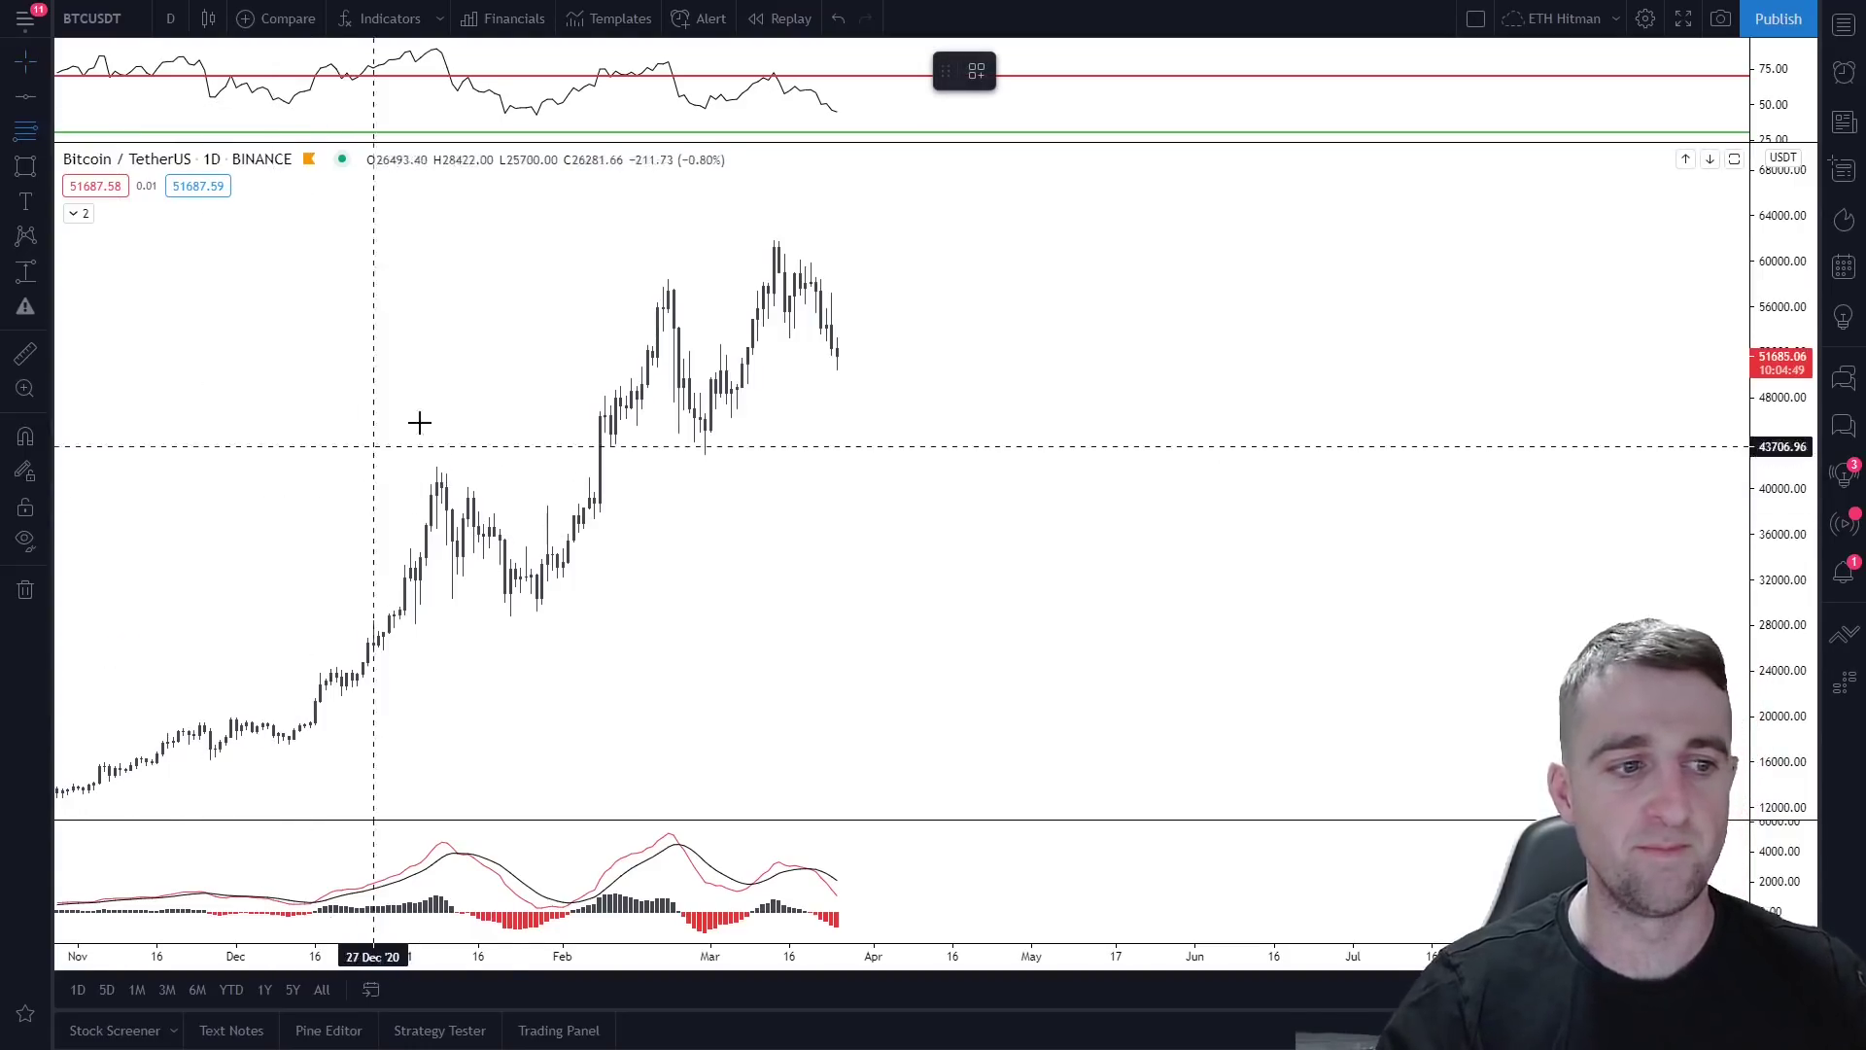
left_click(849, 686)
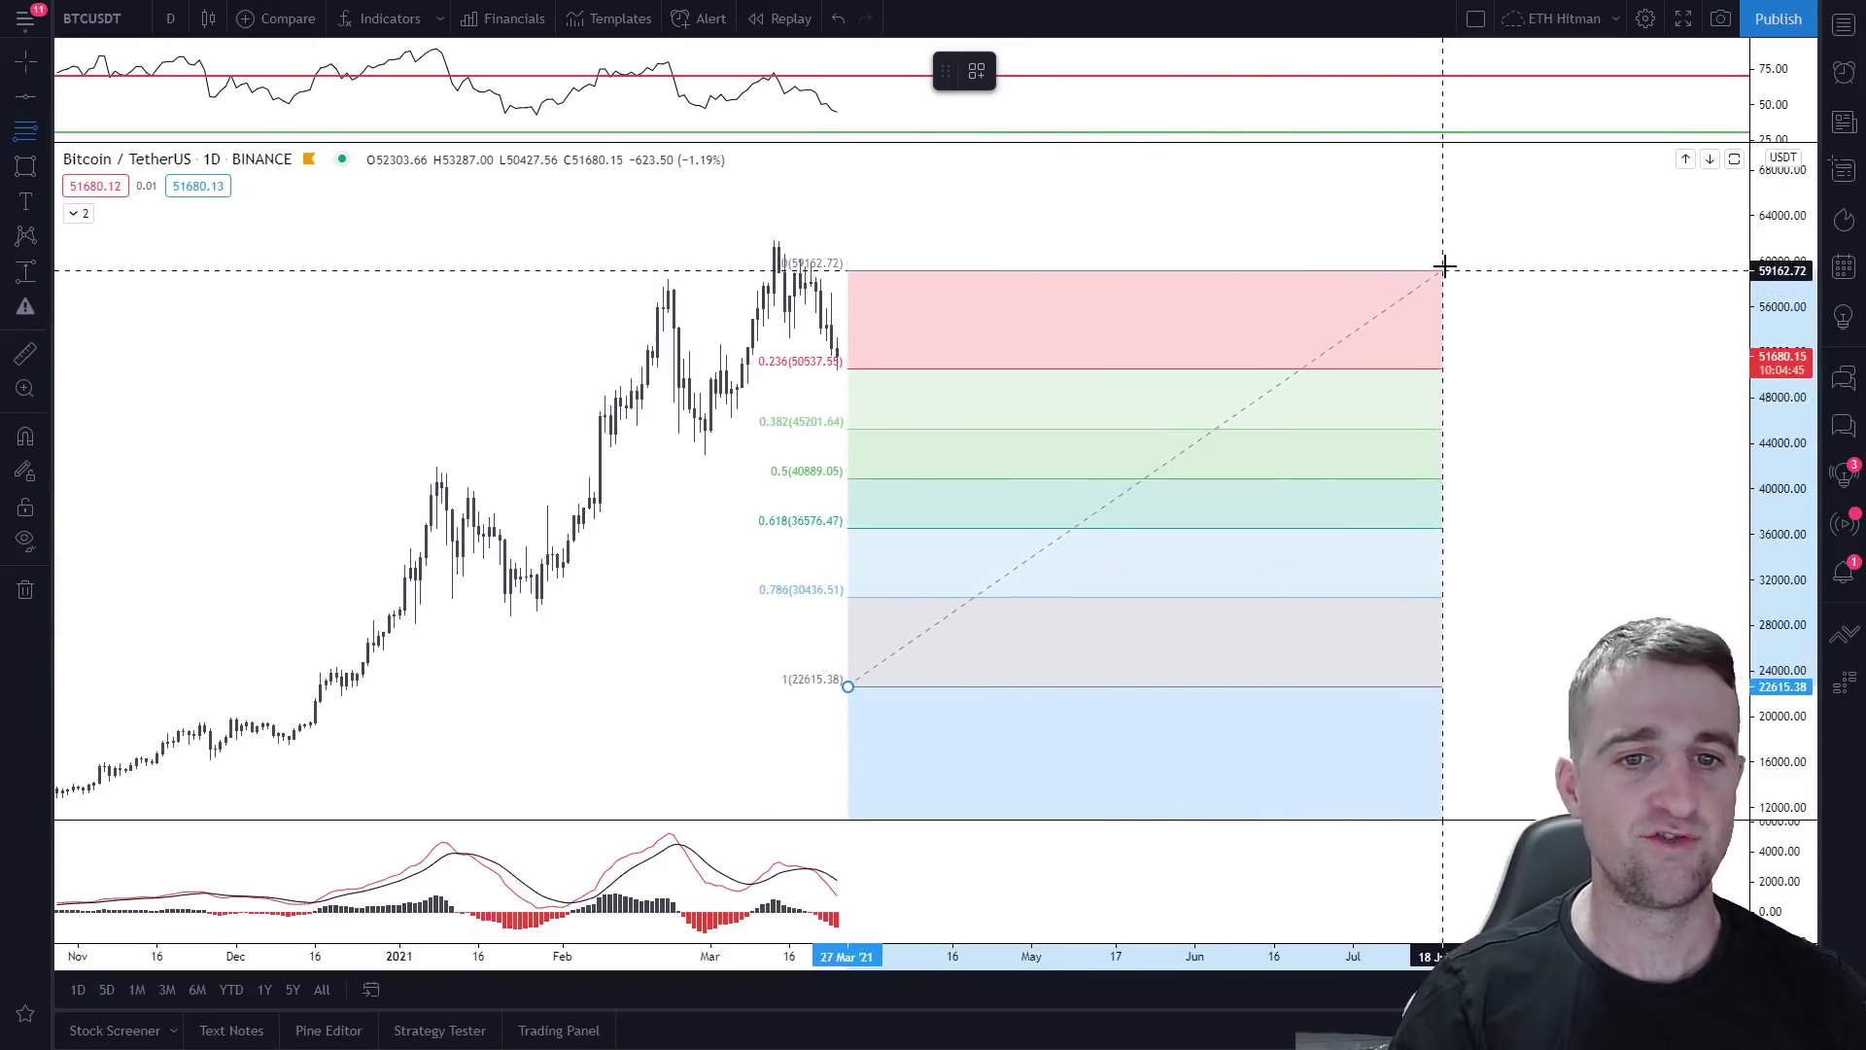
left_click(1458, 254)
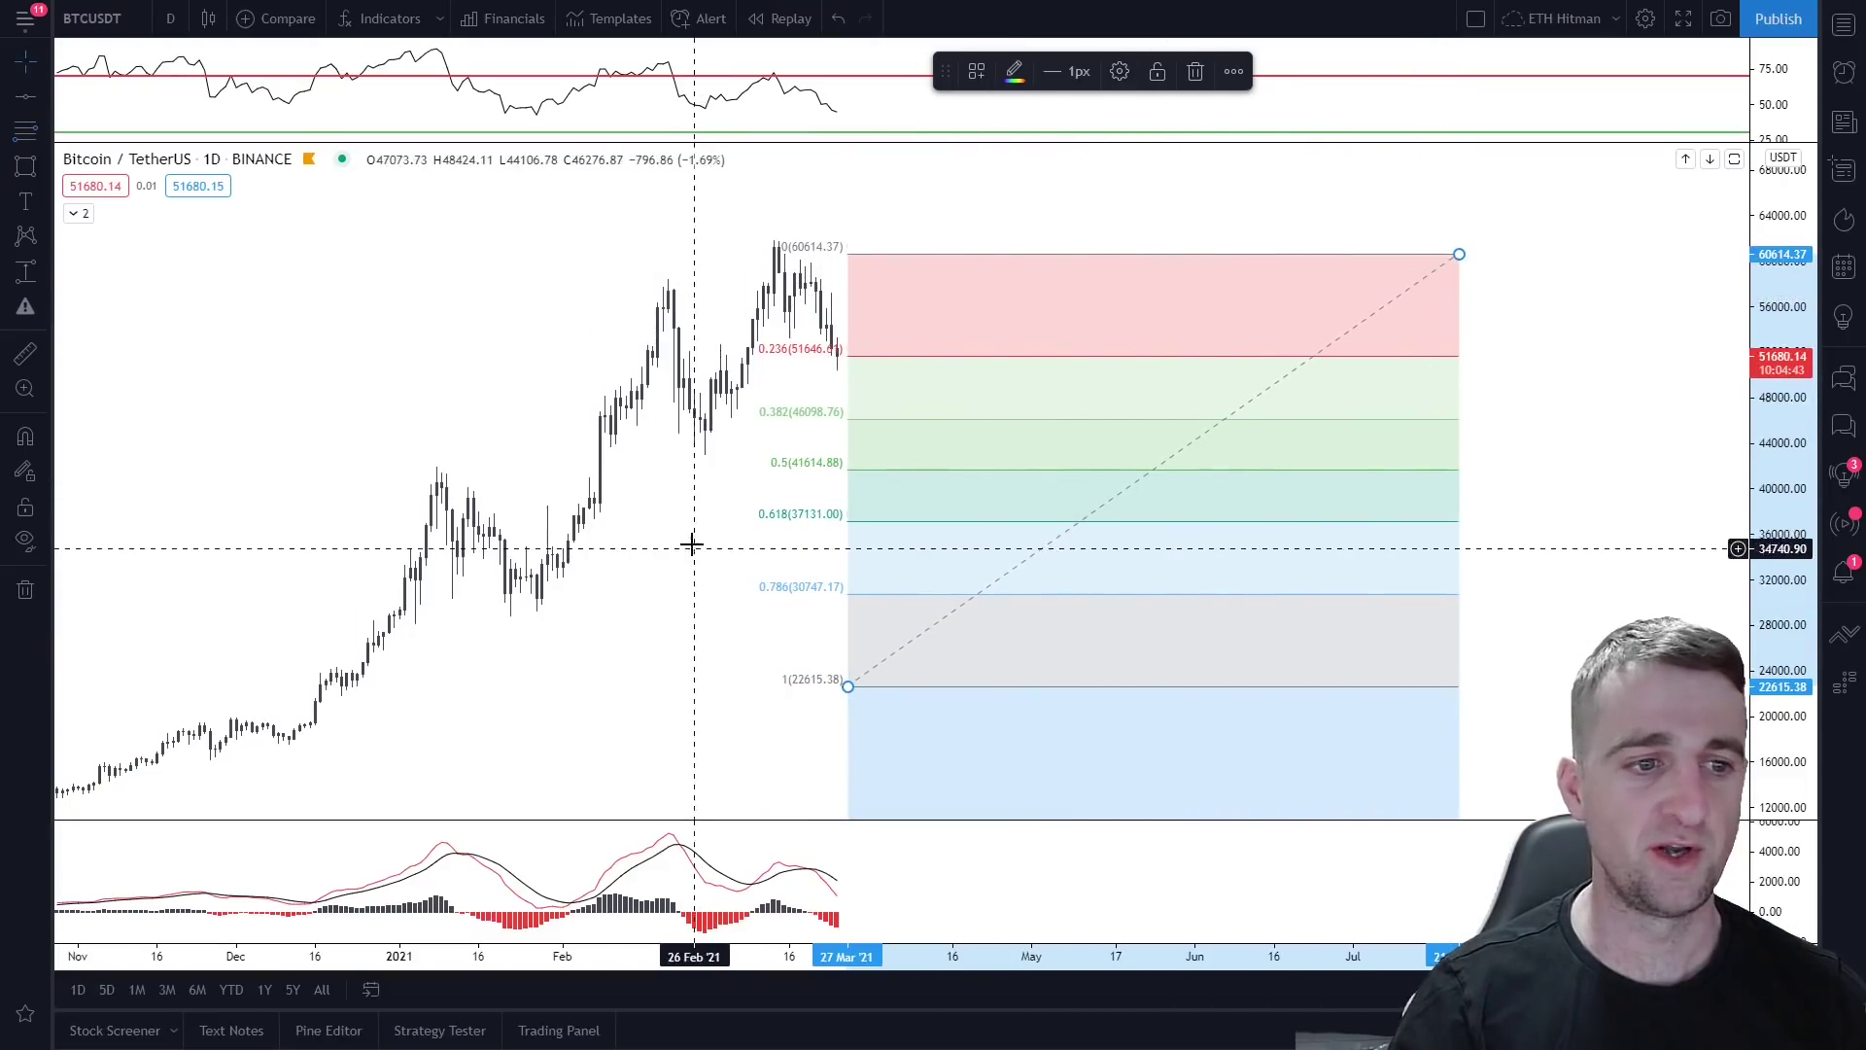
mouse_move(1006, 367)
left_mouse_down()
mouse_move(965, 355)
mouse_move(1118, 311)
left_mouse_up()
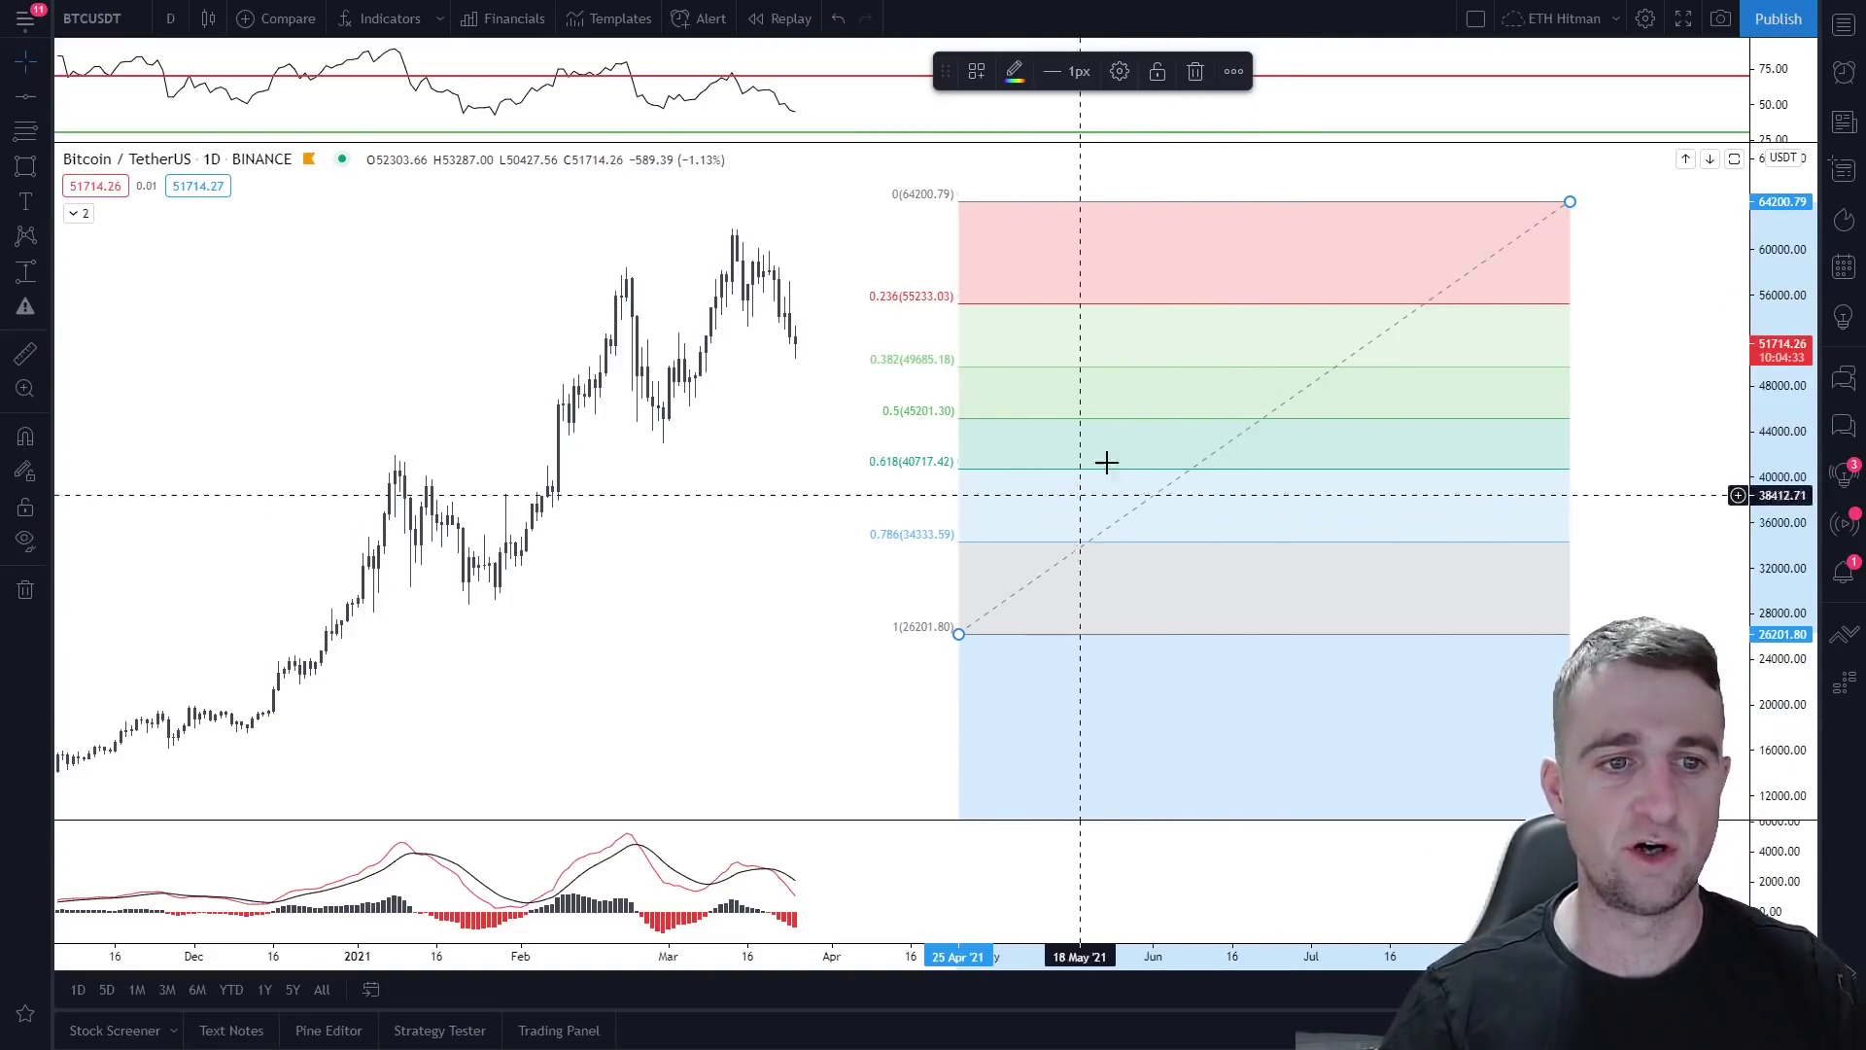
Step: Open the retracement's settings and turn off its trend line
double_click(1197, 314)
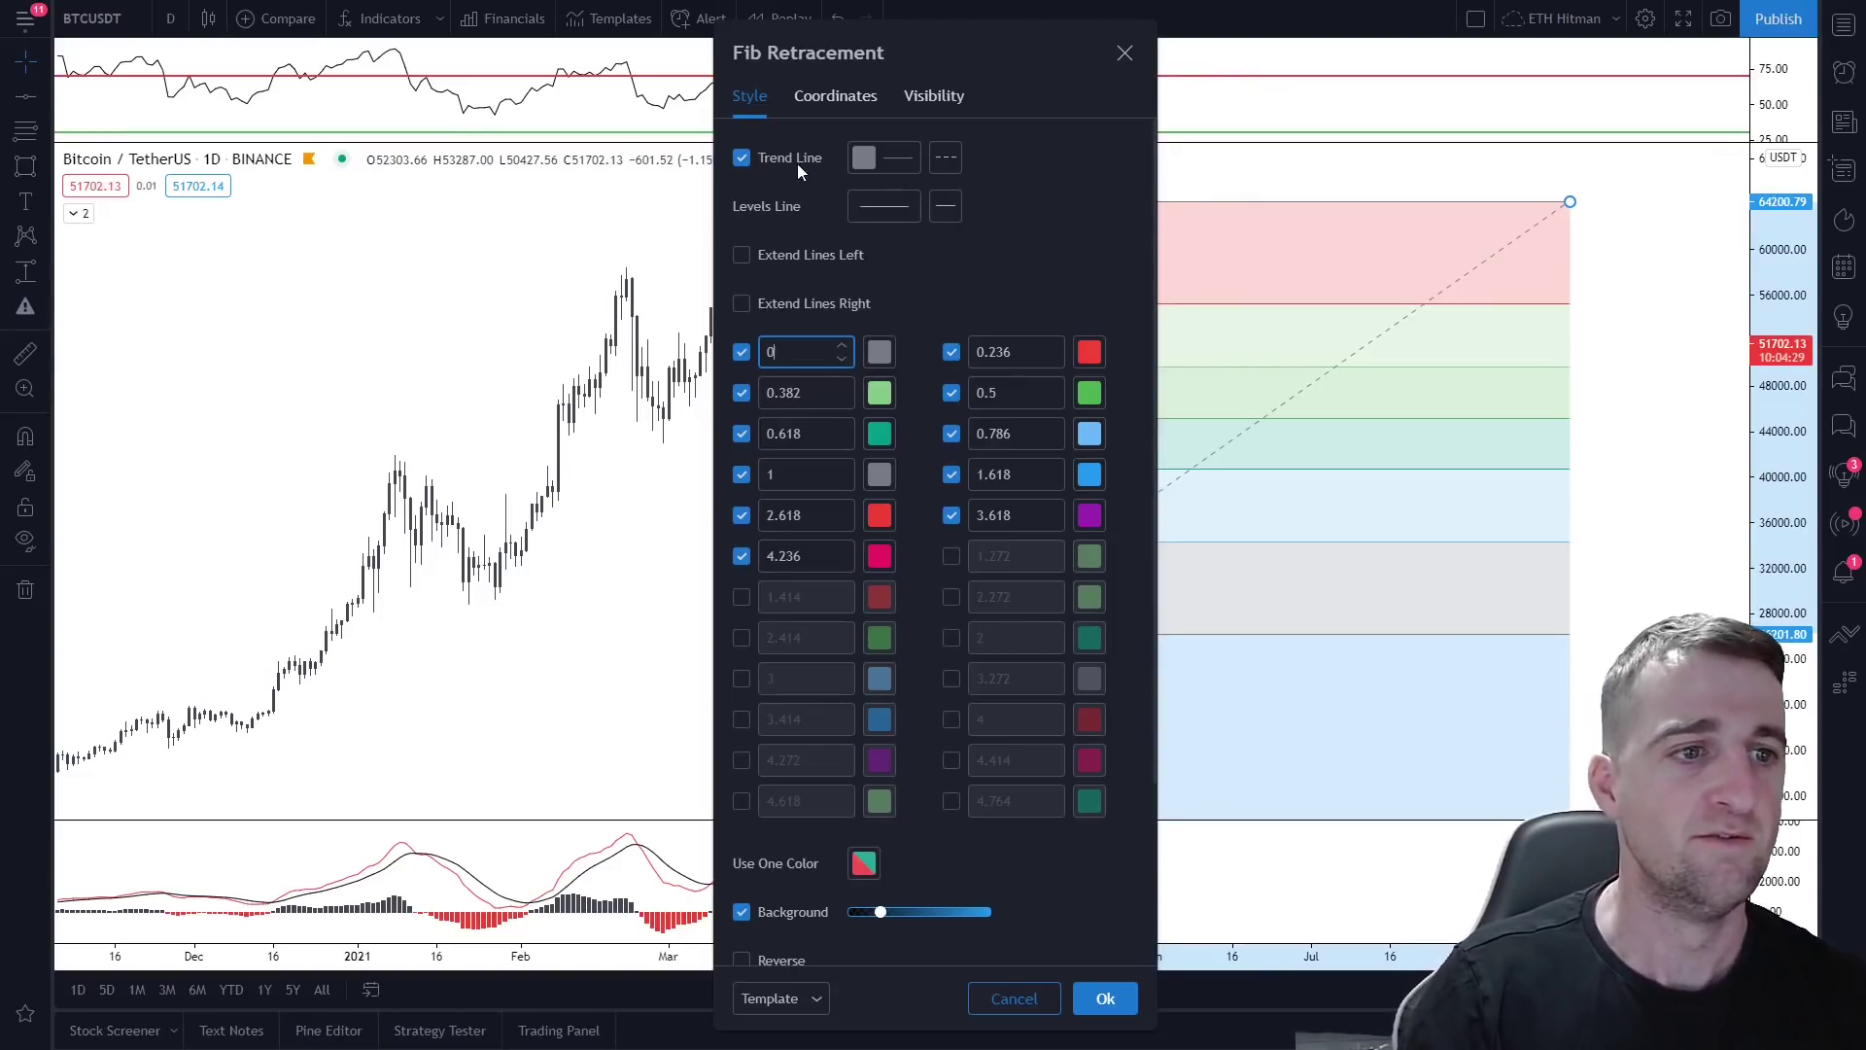
left_click_drag(863, 70, 702, 60)
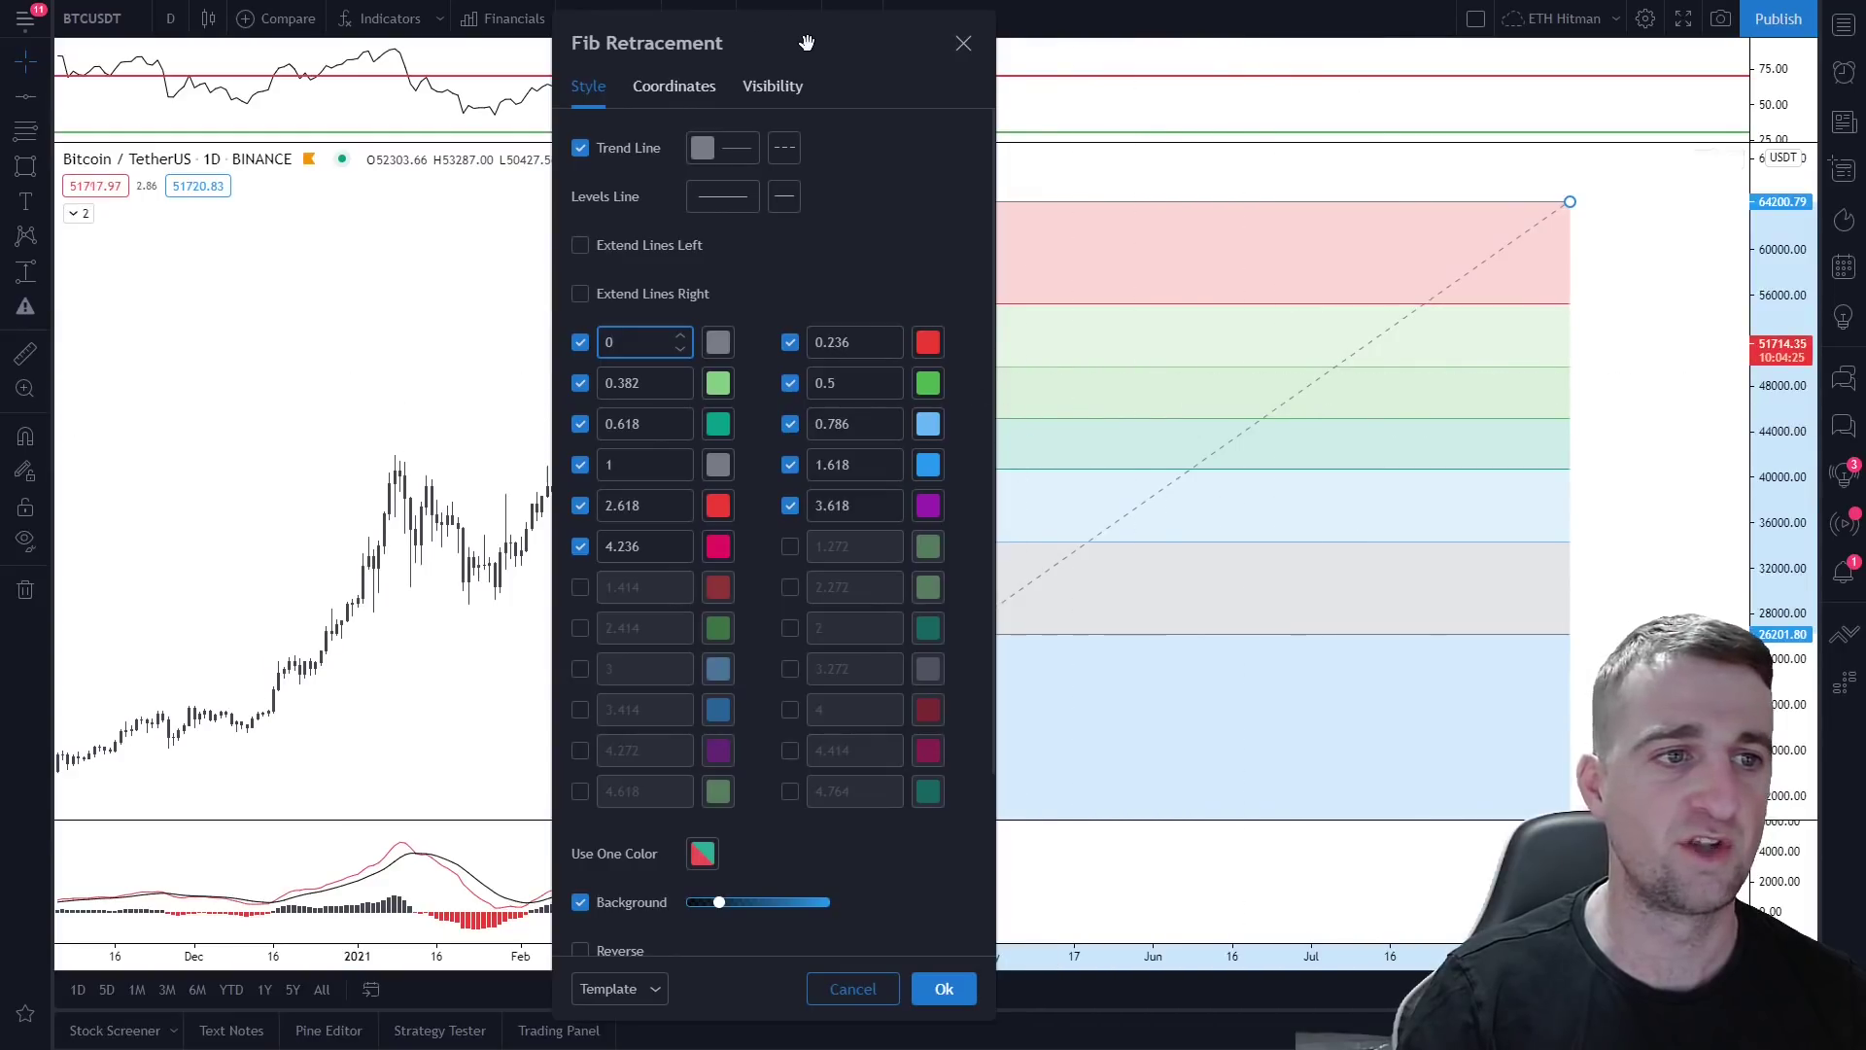
left_click_drag(815, 52, 534, 75)
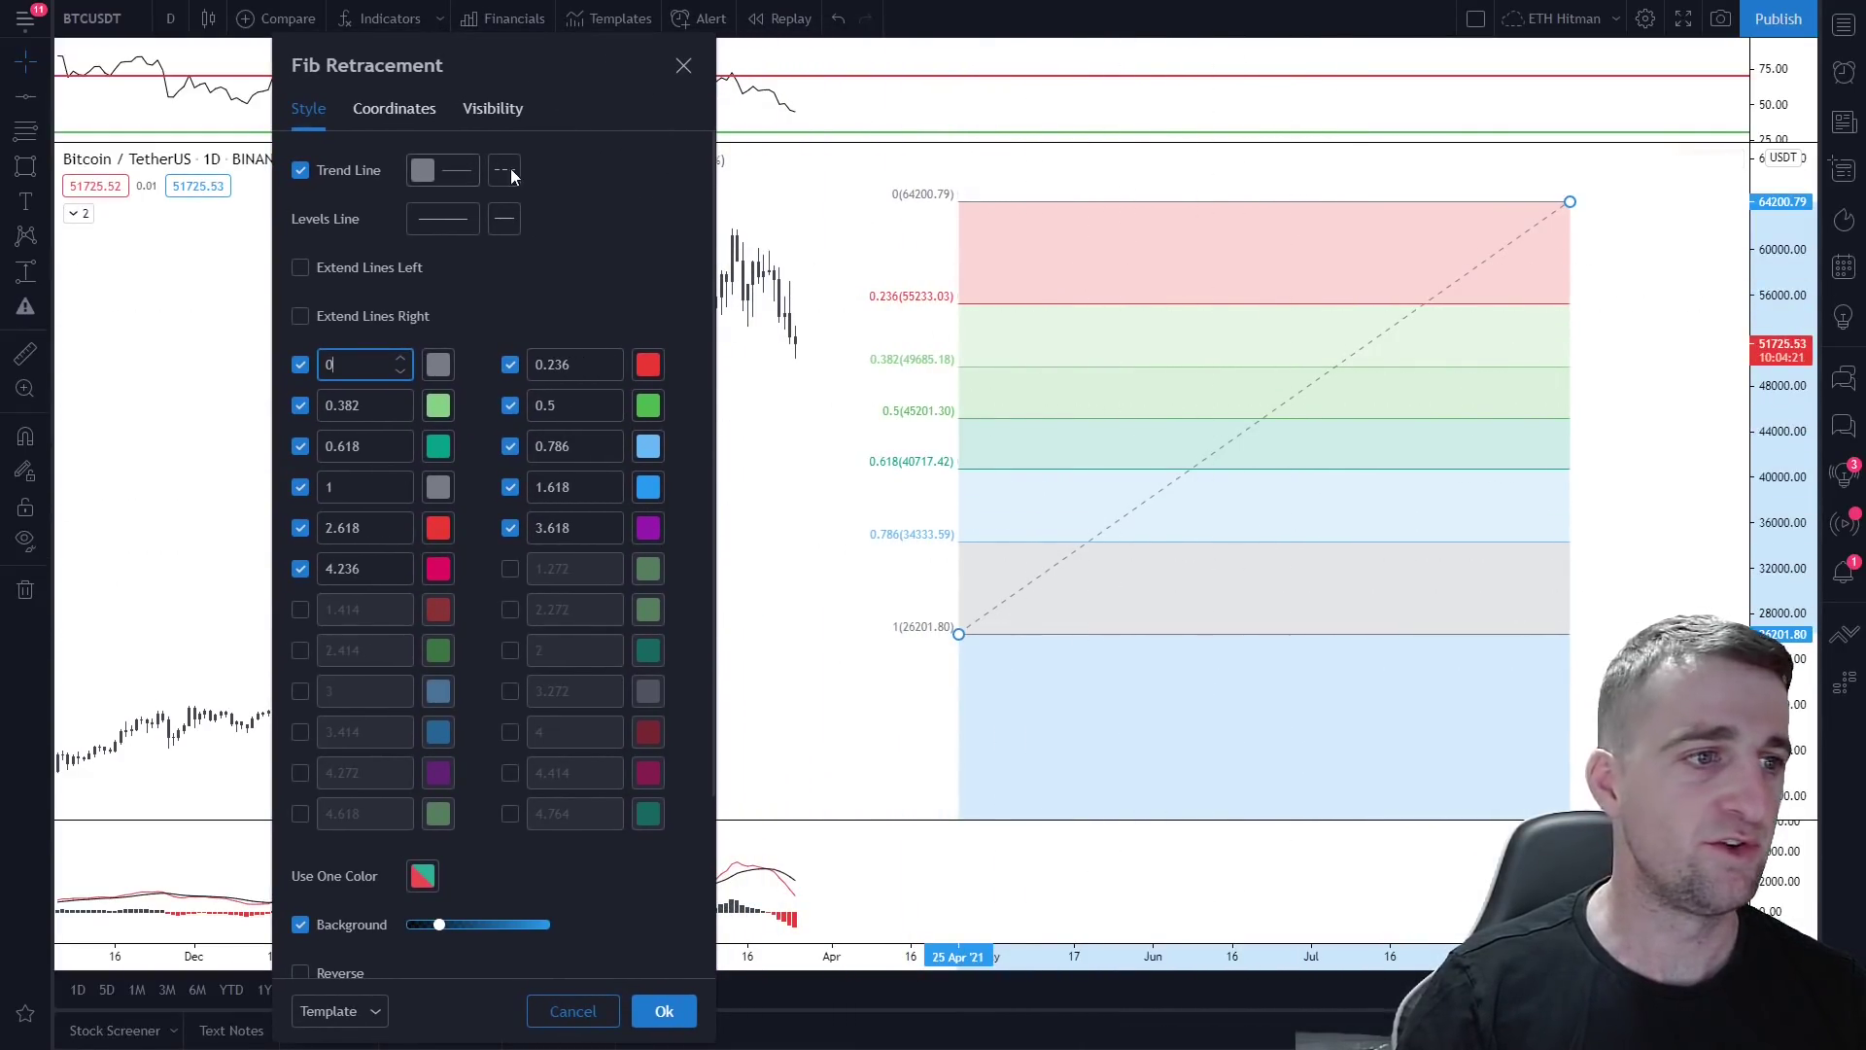
left_click(300, 171)
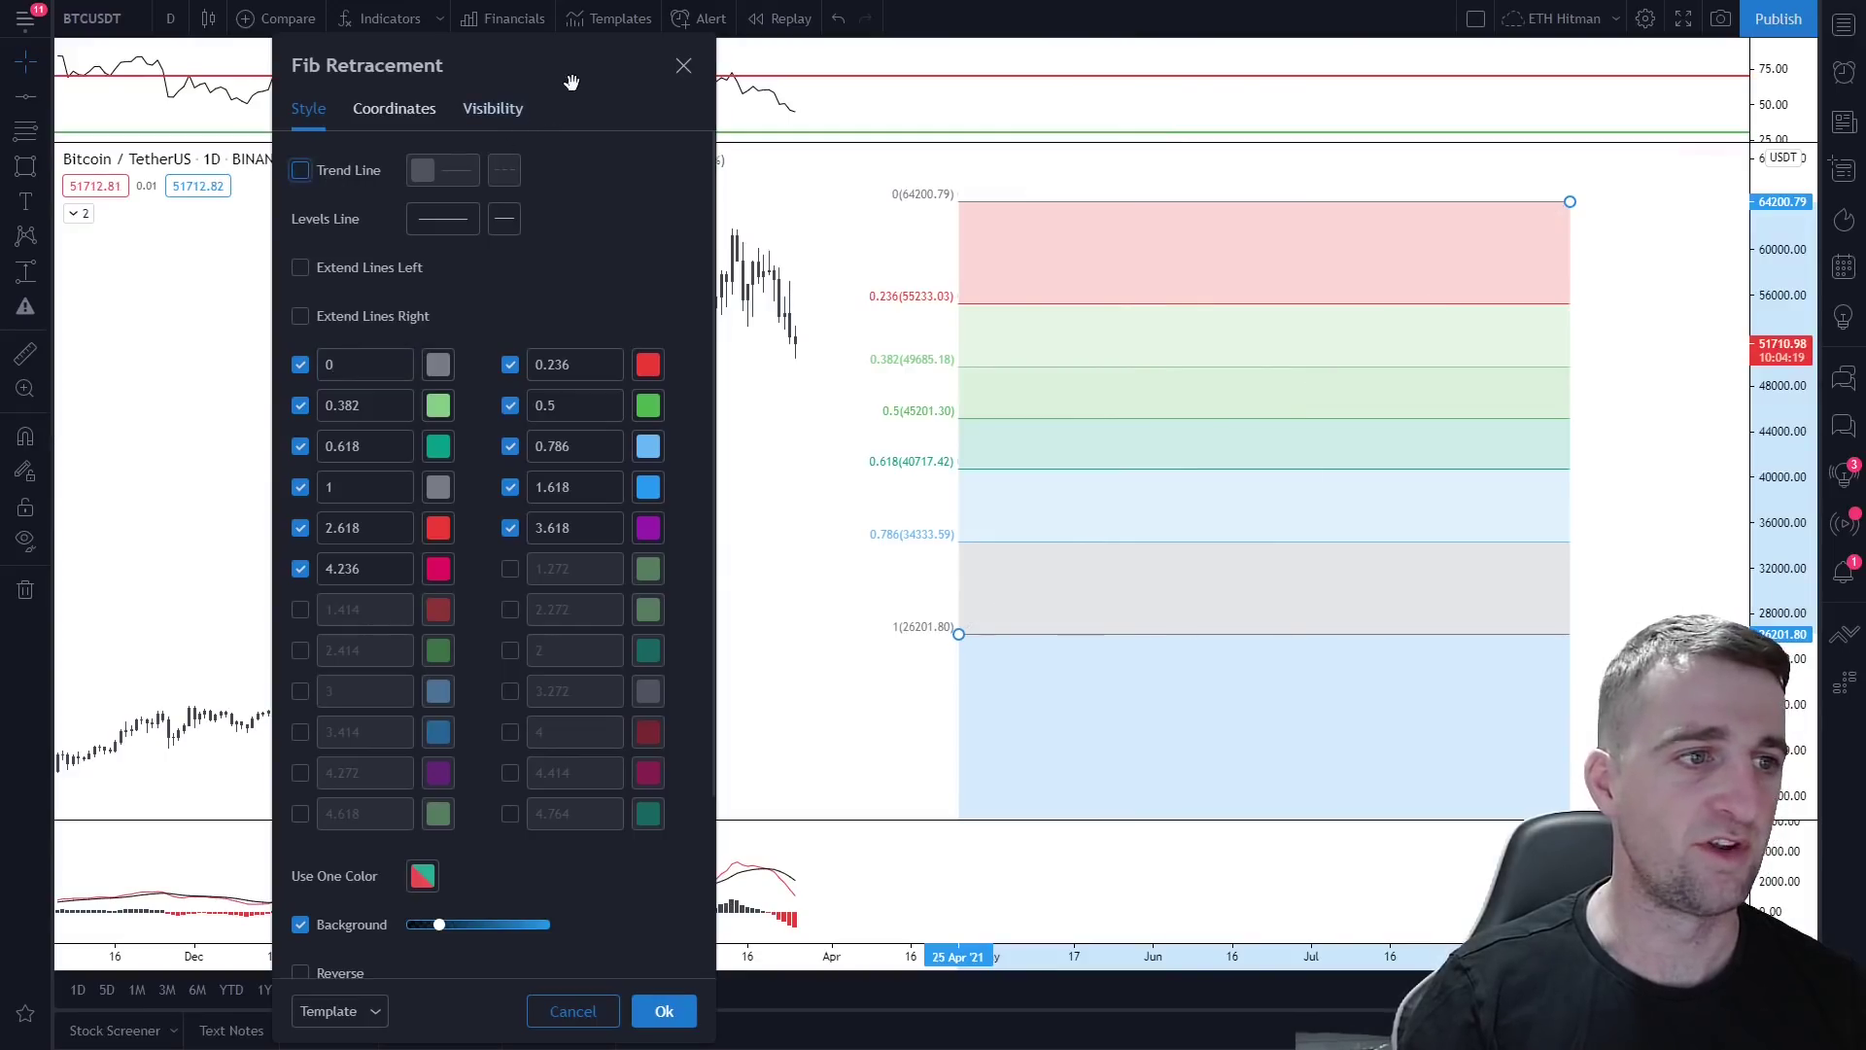
left_click_drag(572, 82, 798, 46)
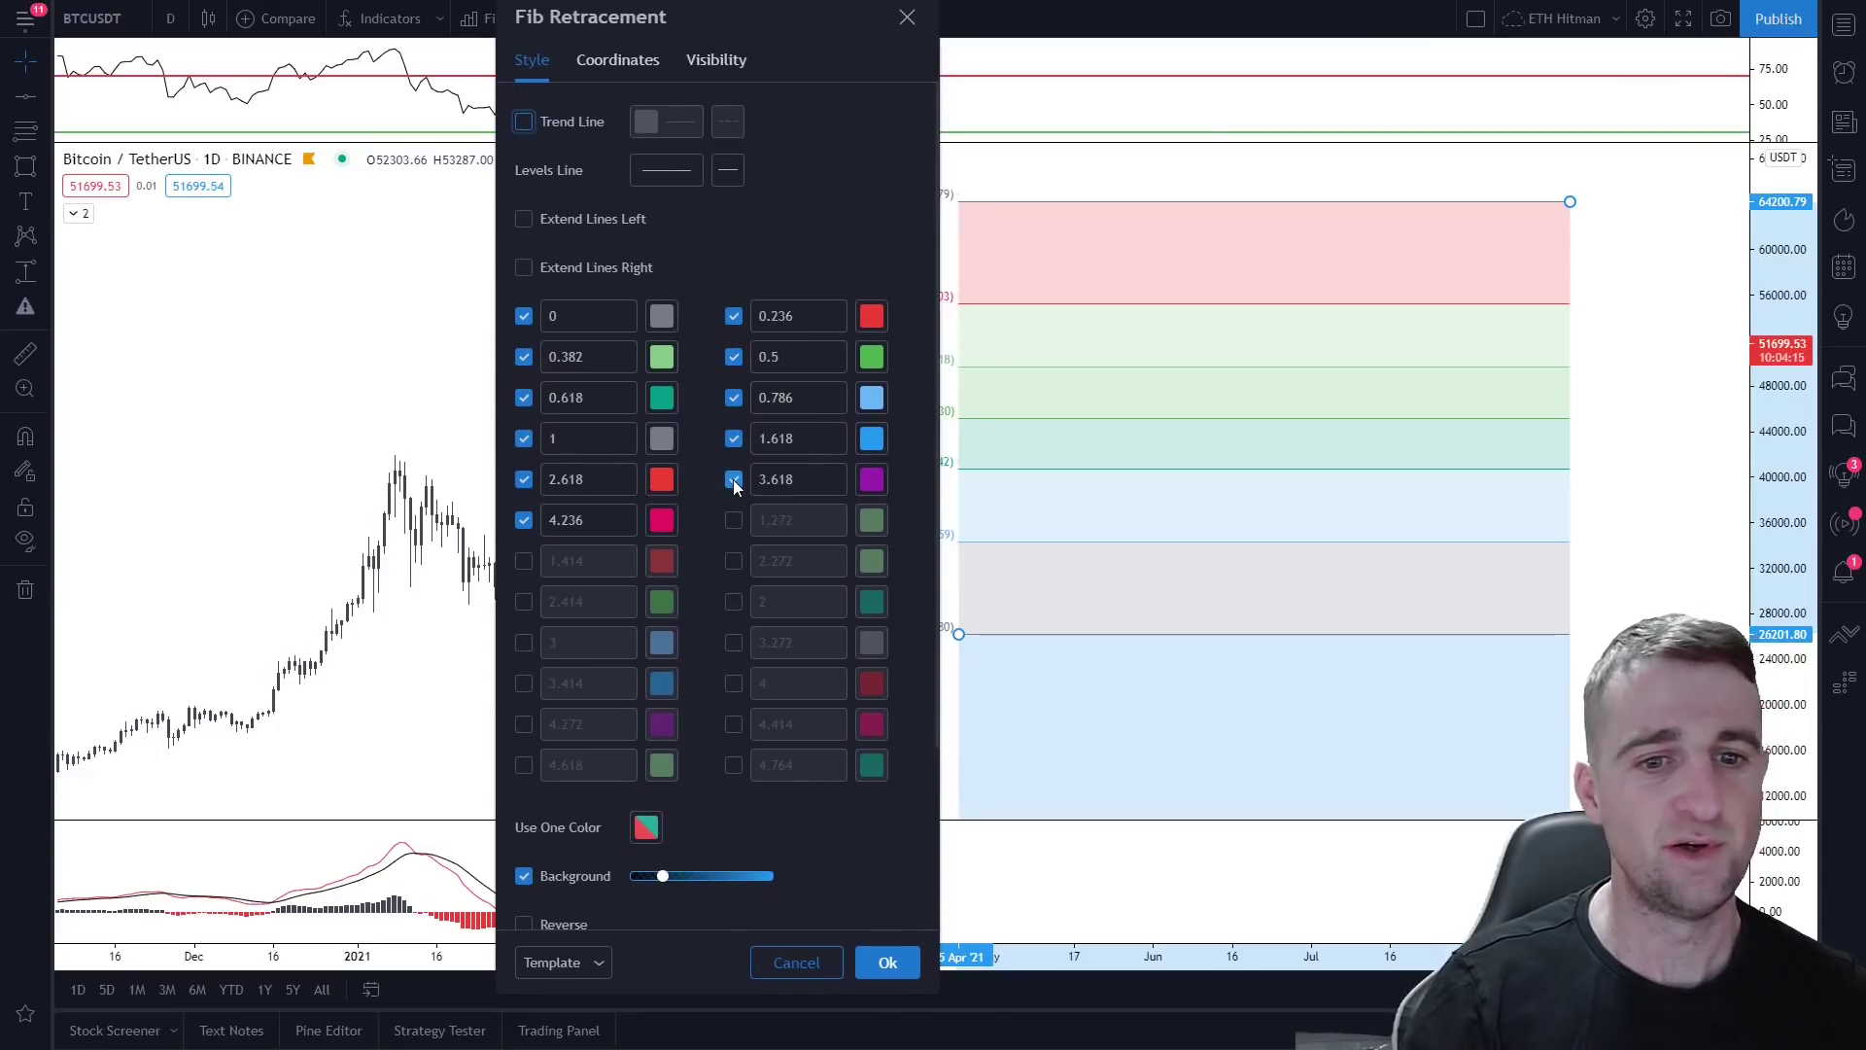
Step: Apply one near-black colour to all retracement levels and make the background fully transparent
scroll(734, 486, "down", 2)
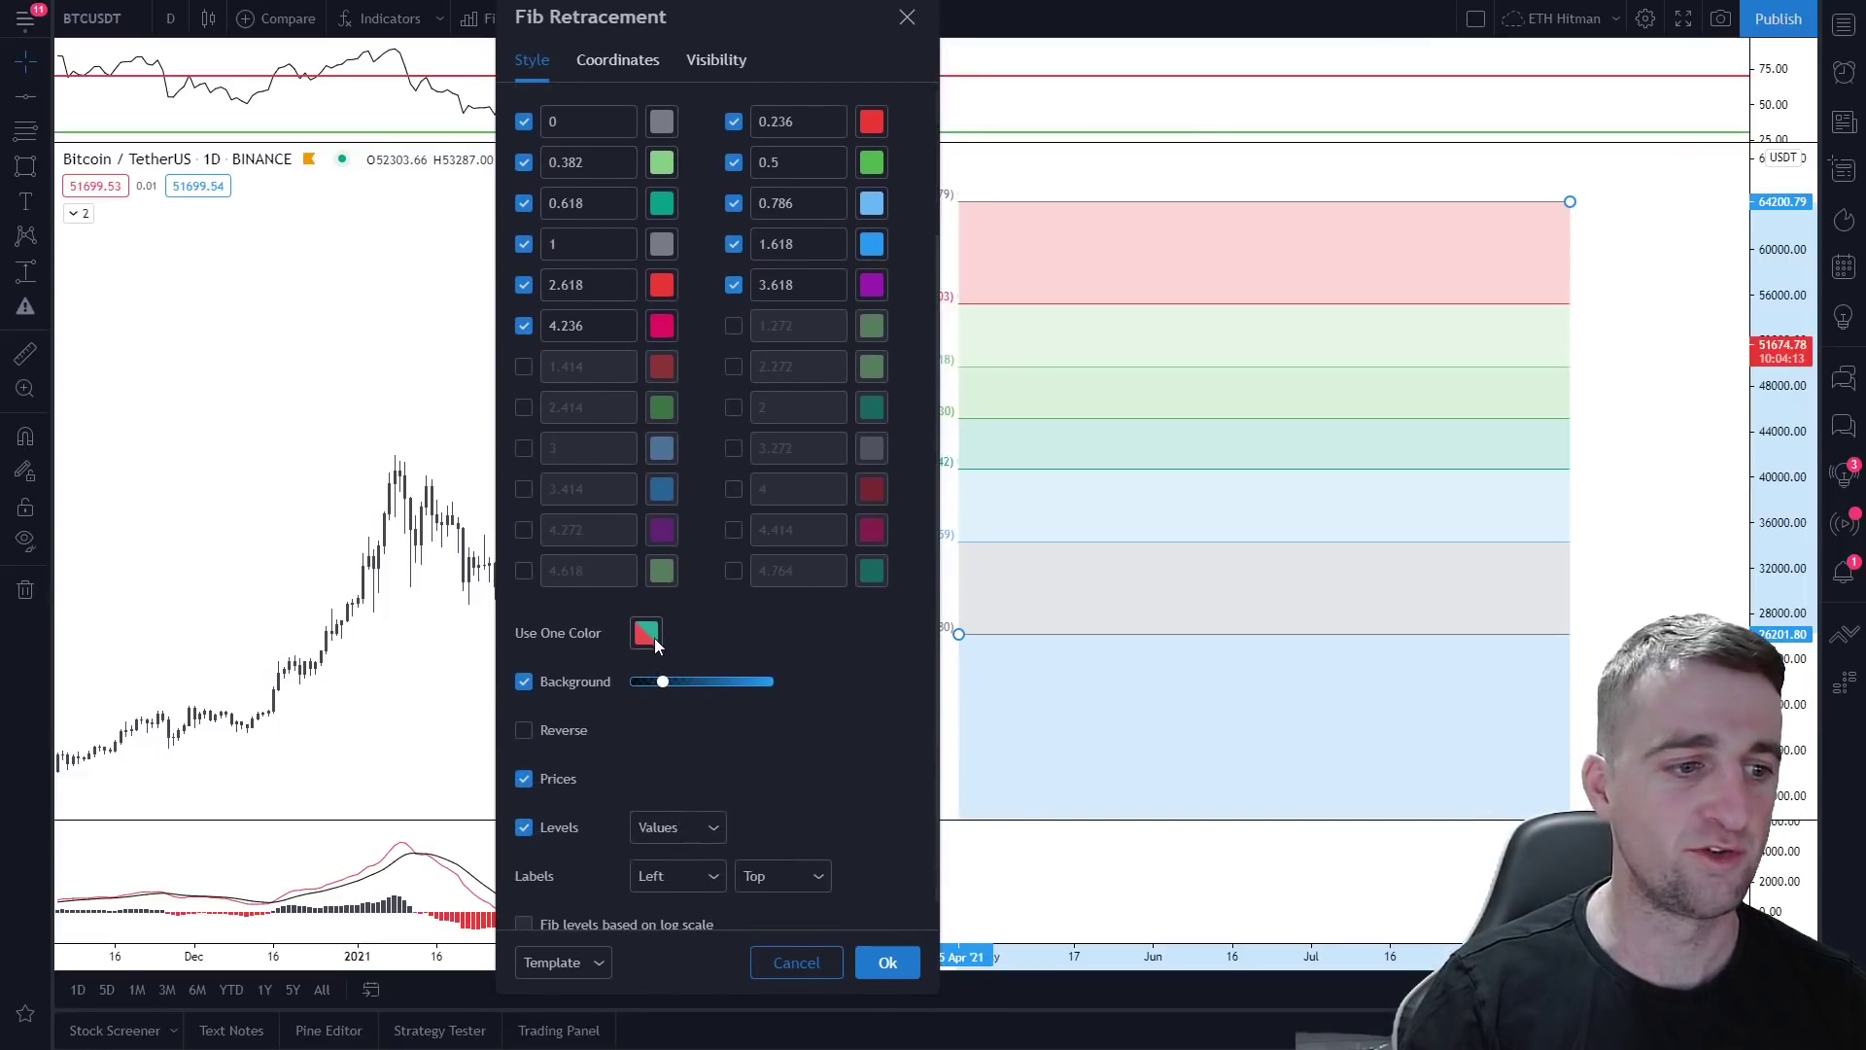
left_click(645, 635)
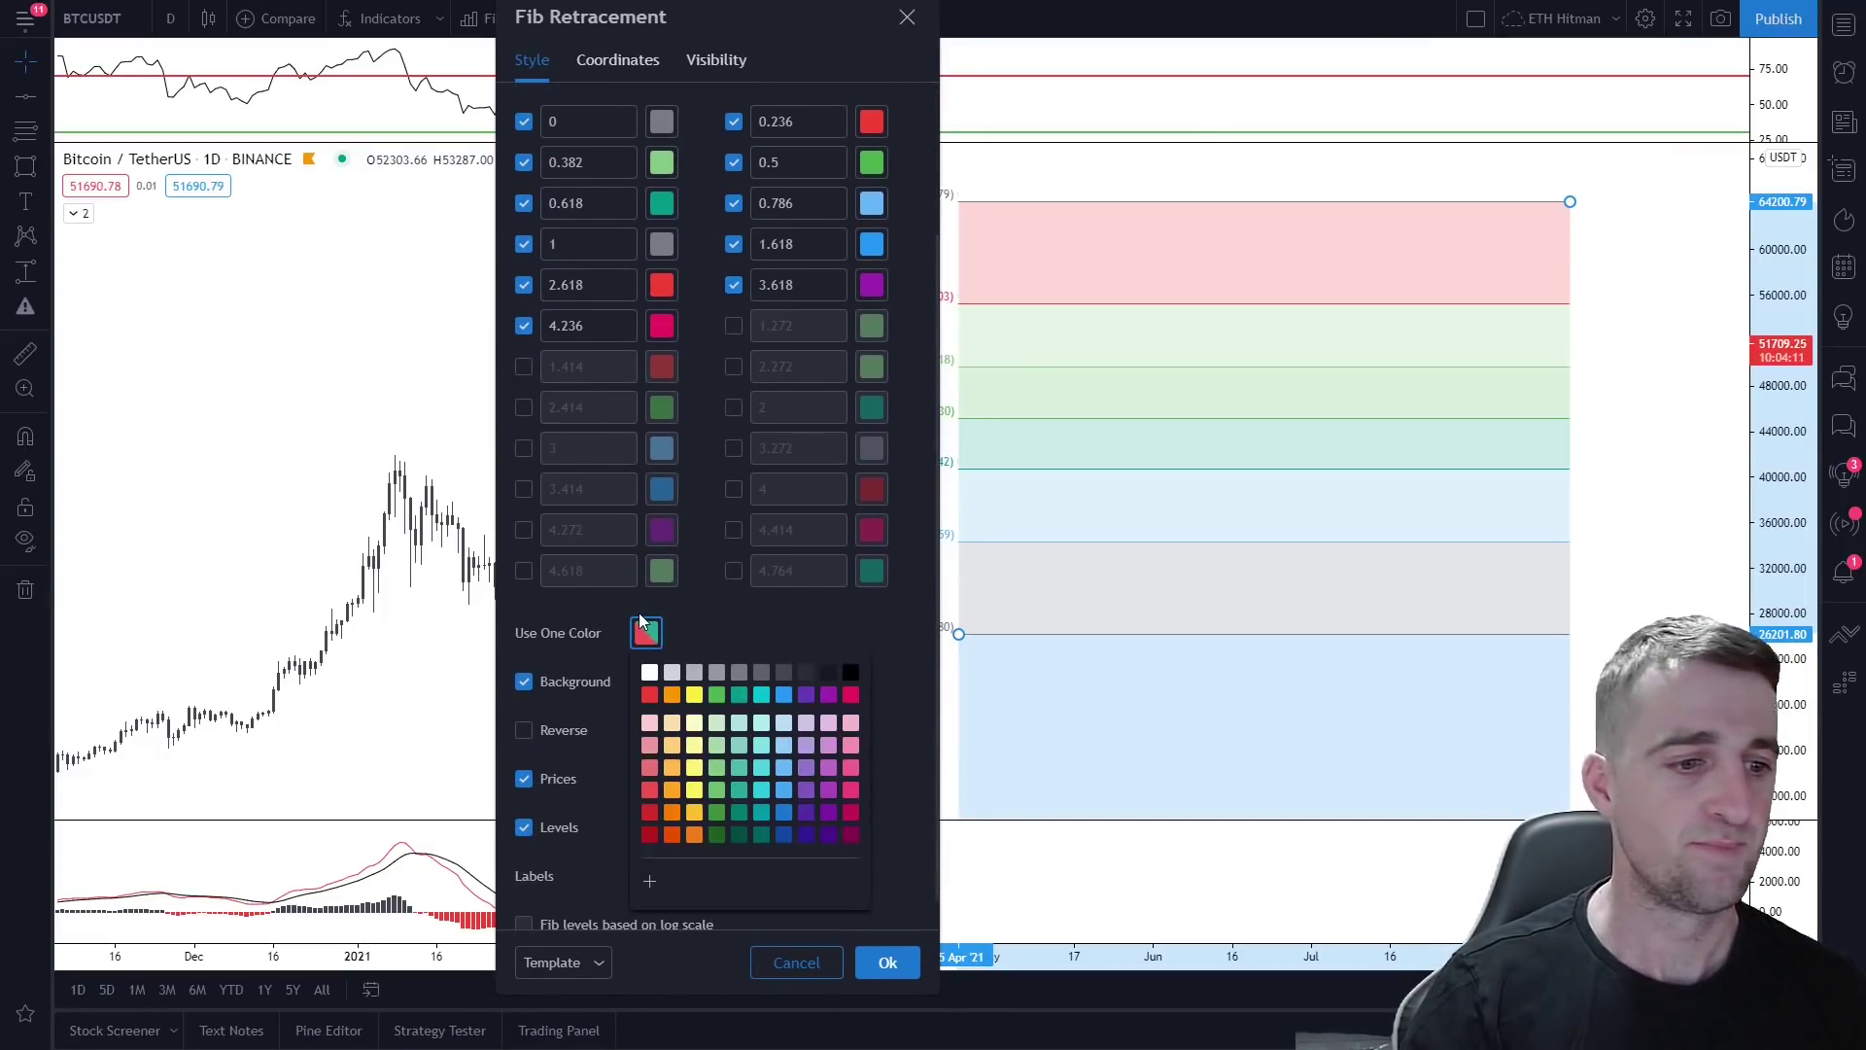
left_click(825, 675)
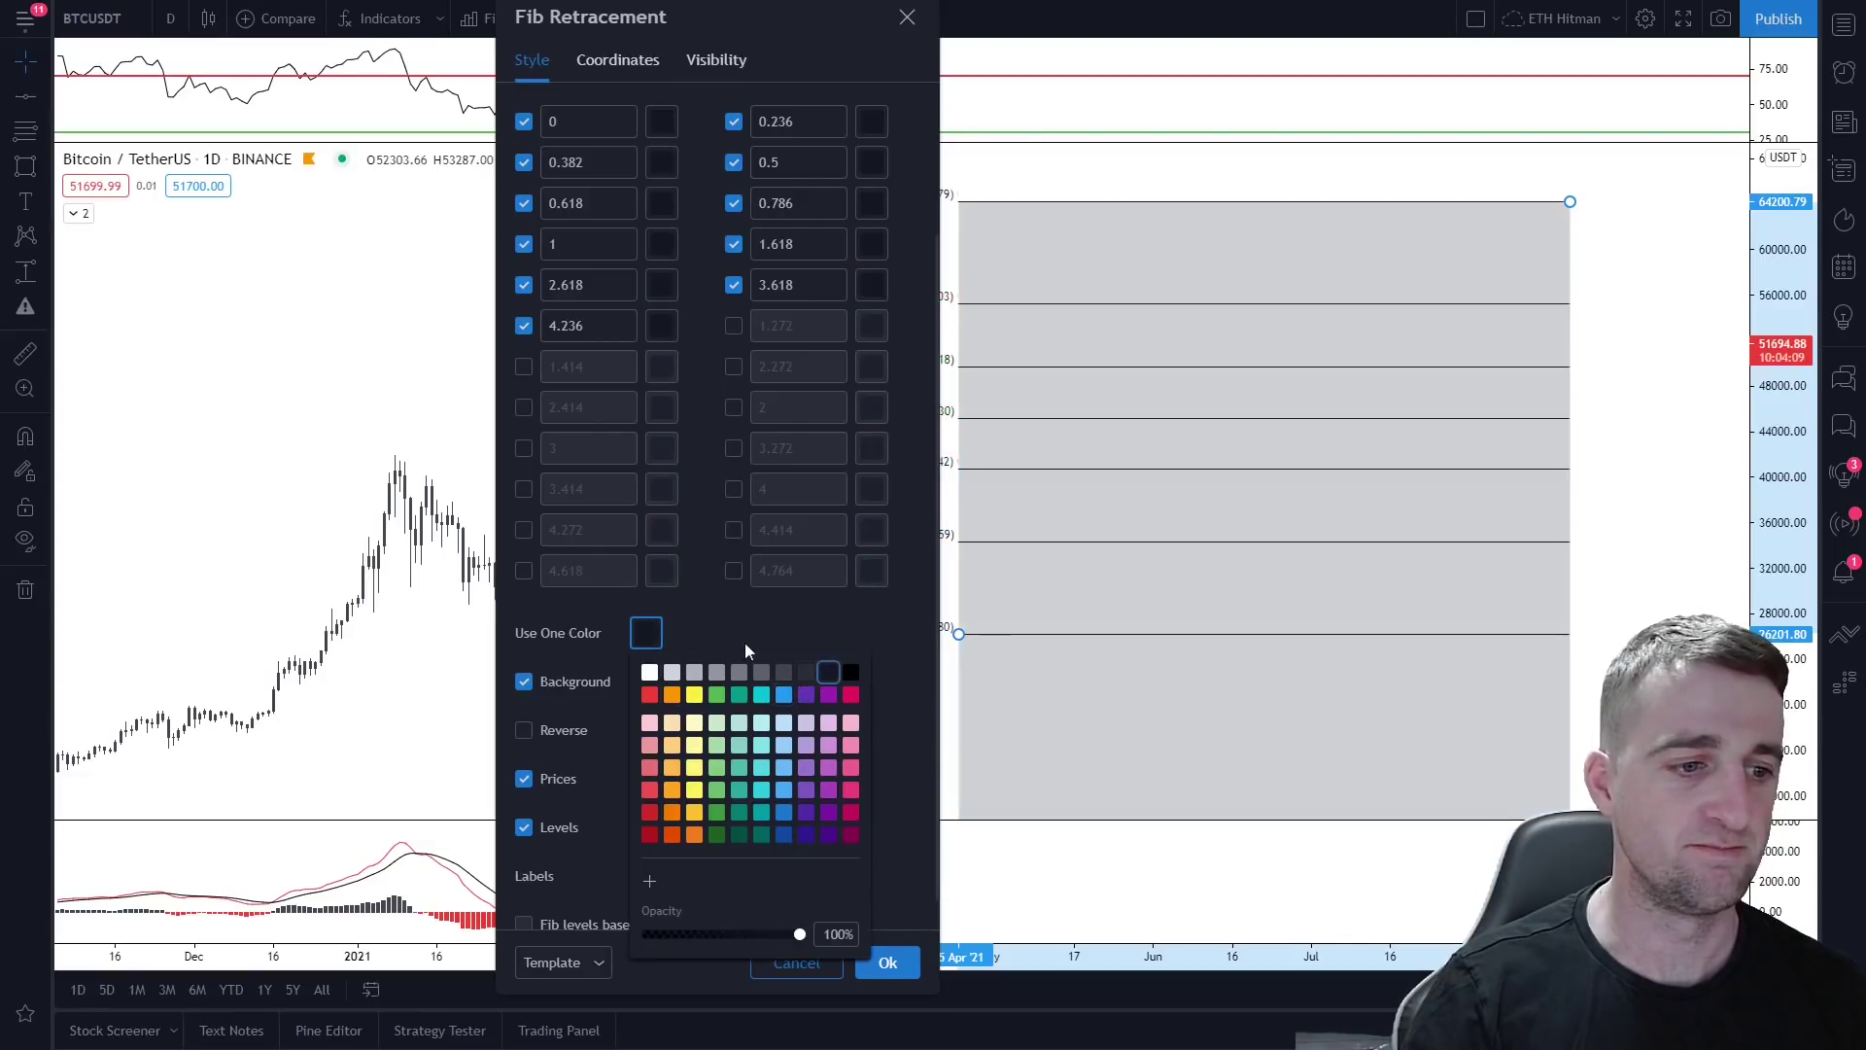
left_click(711, 620)
scroll(709, 616, "down", 1)
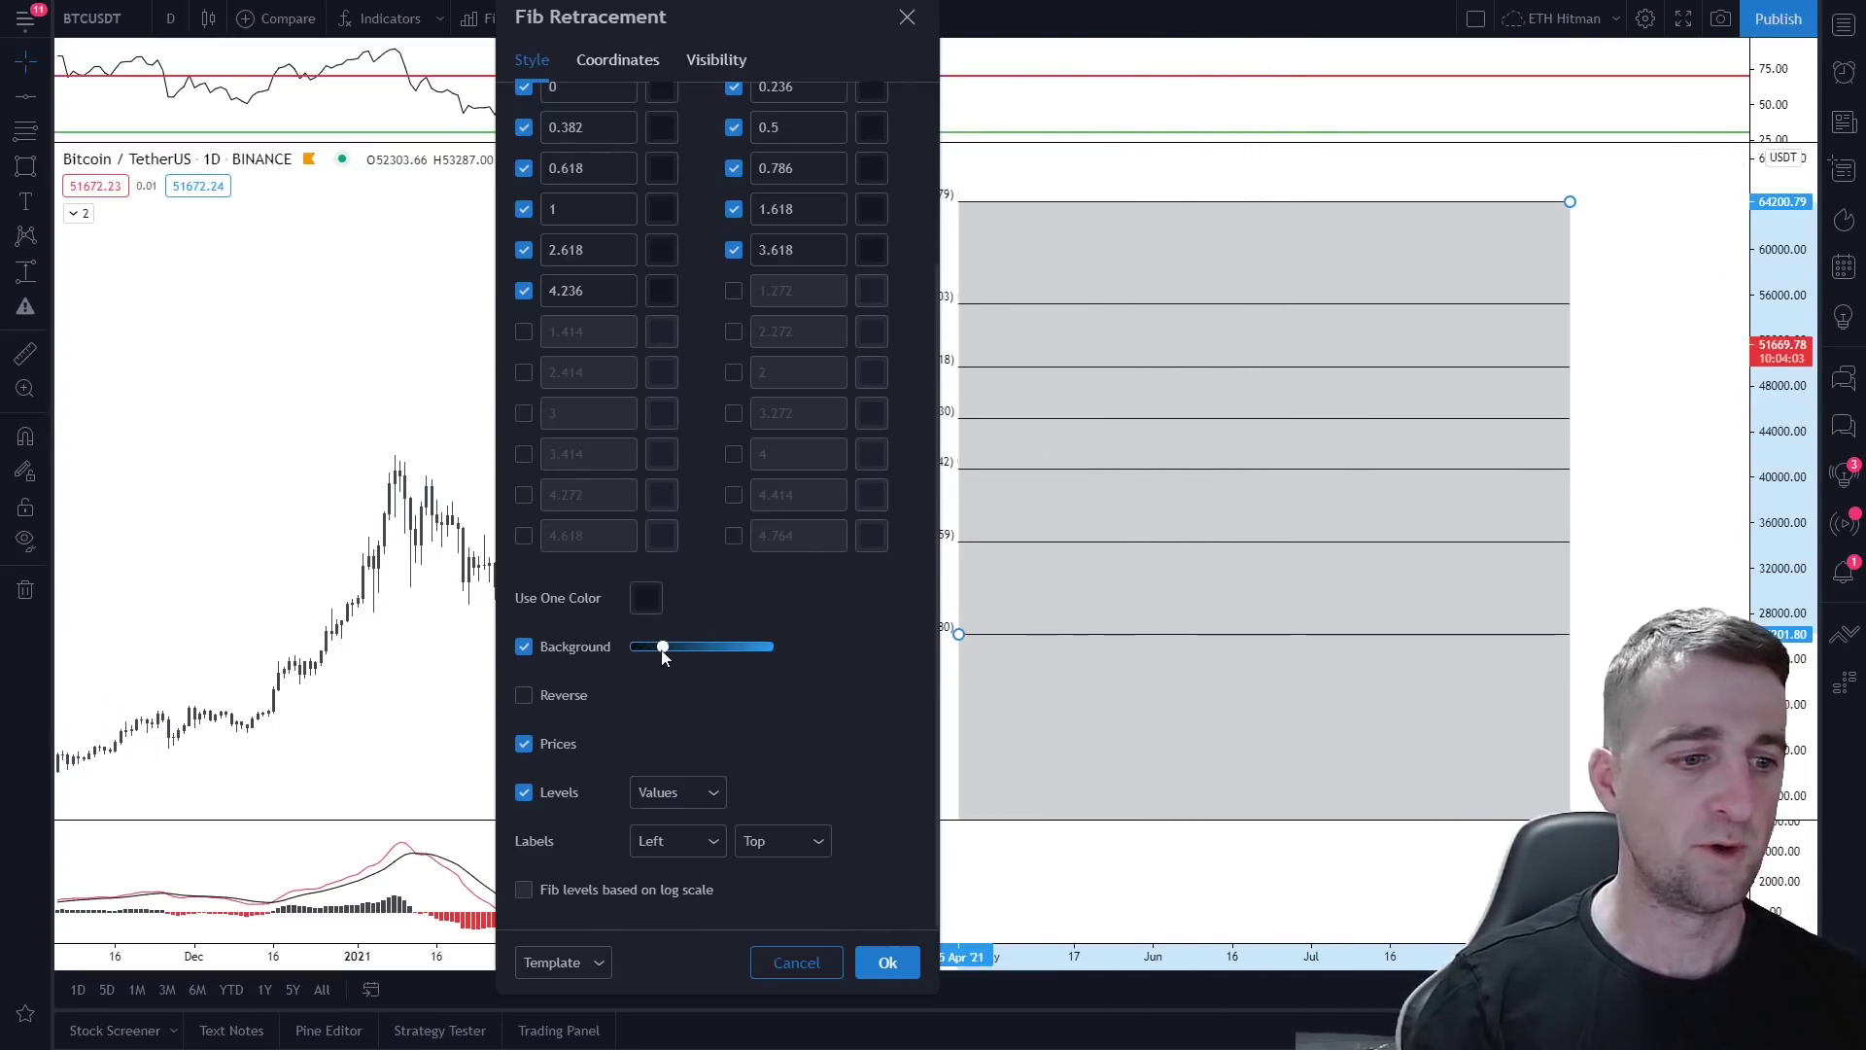
left_click_drag(663, 649, 637, 649)
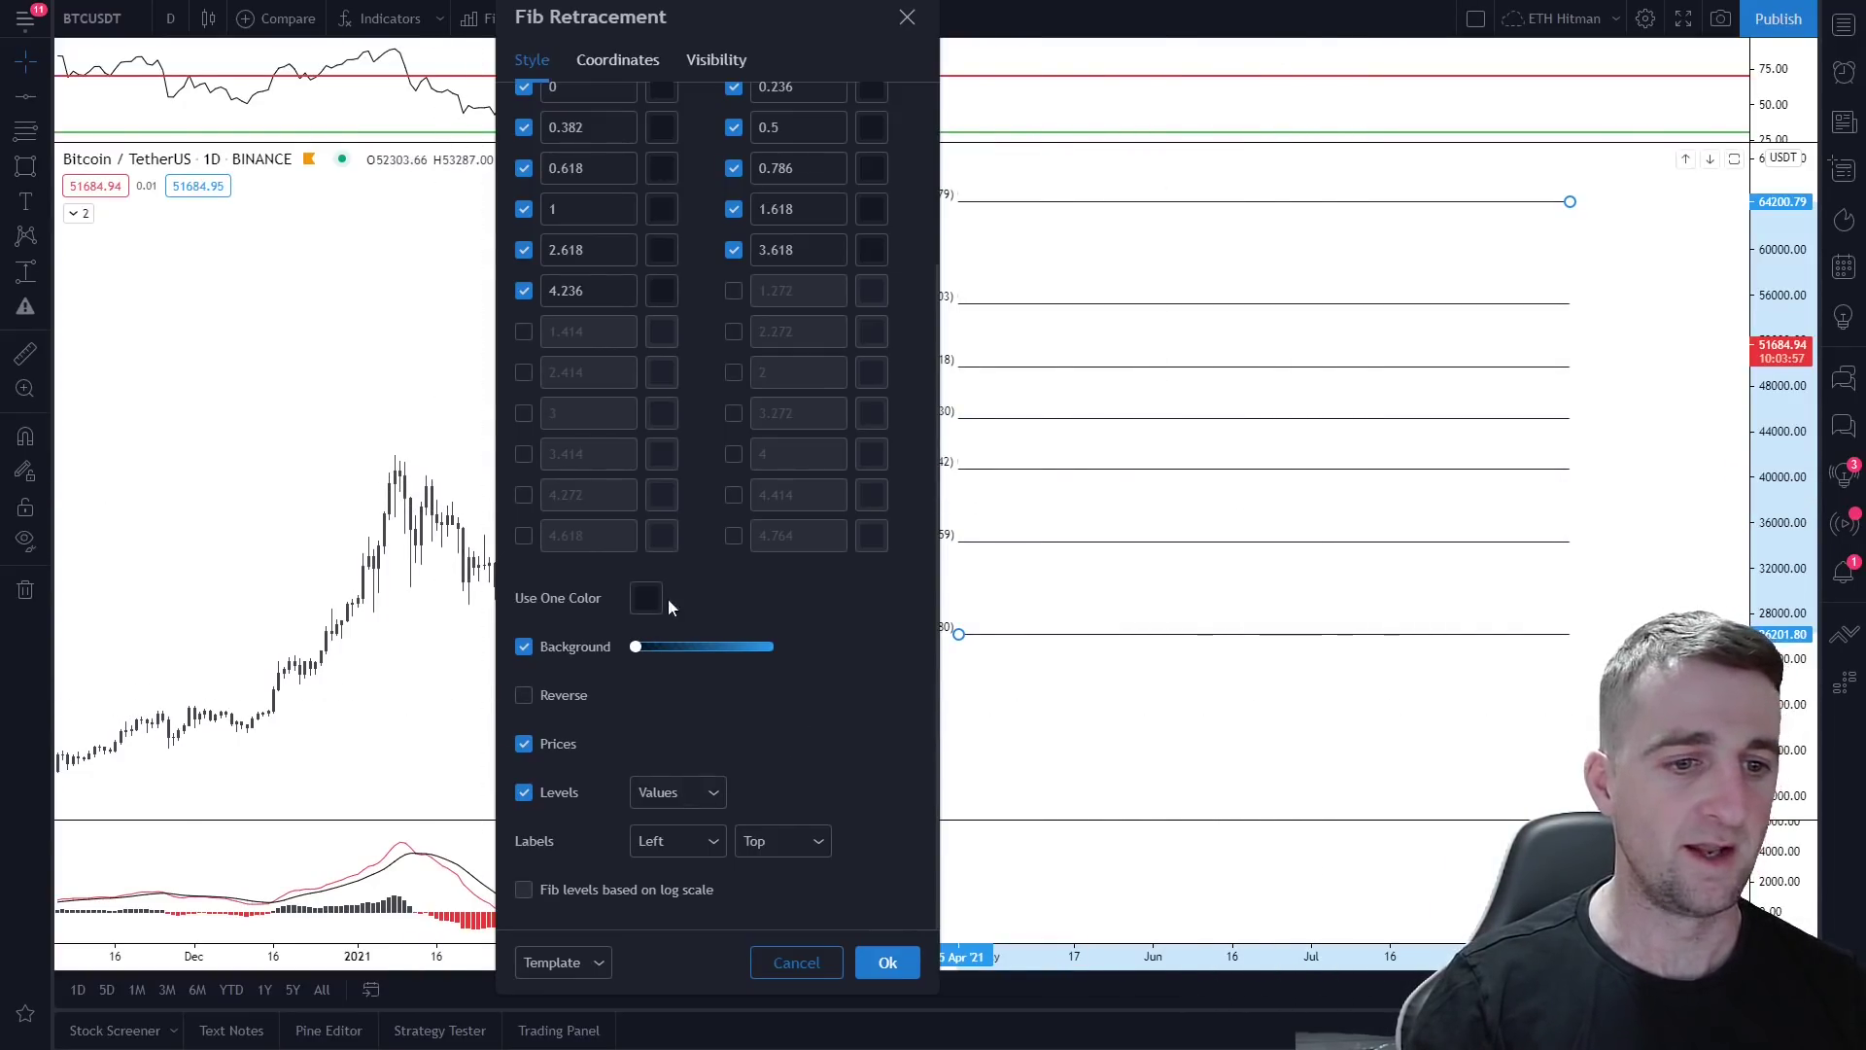
Step: Set the retracement's level labels to the Right position
left_click_drag(816, 37, 683, 44)
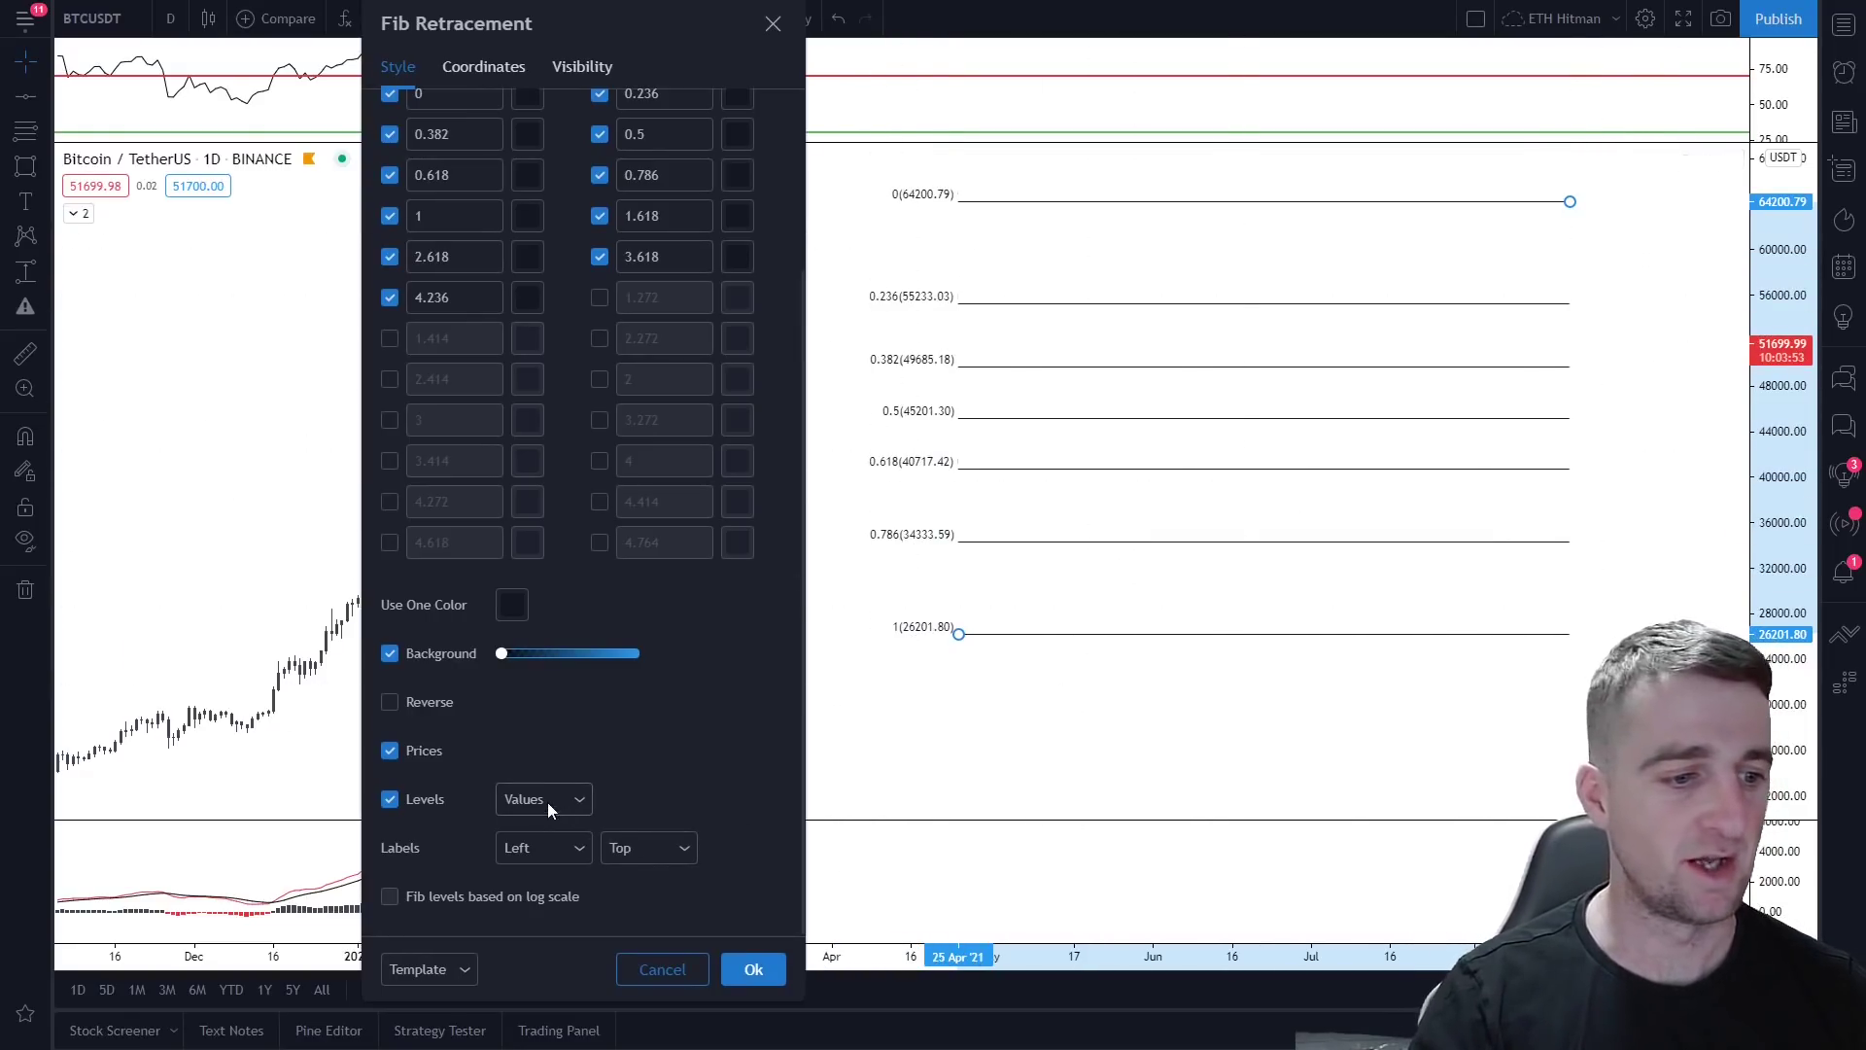
left_click(565, 846)
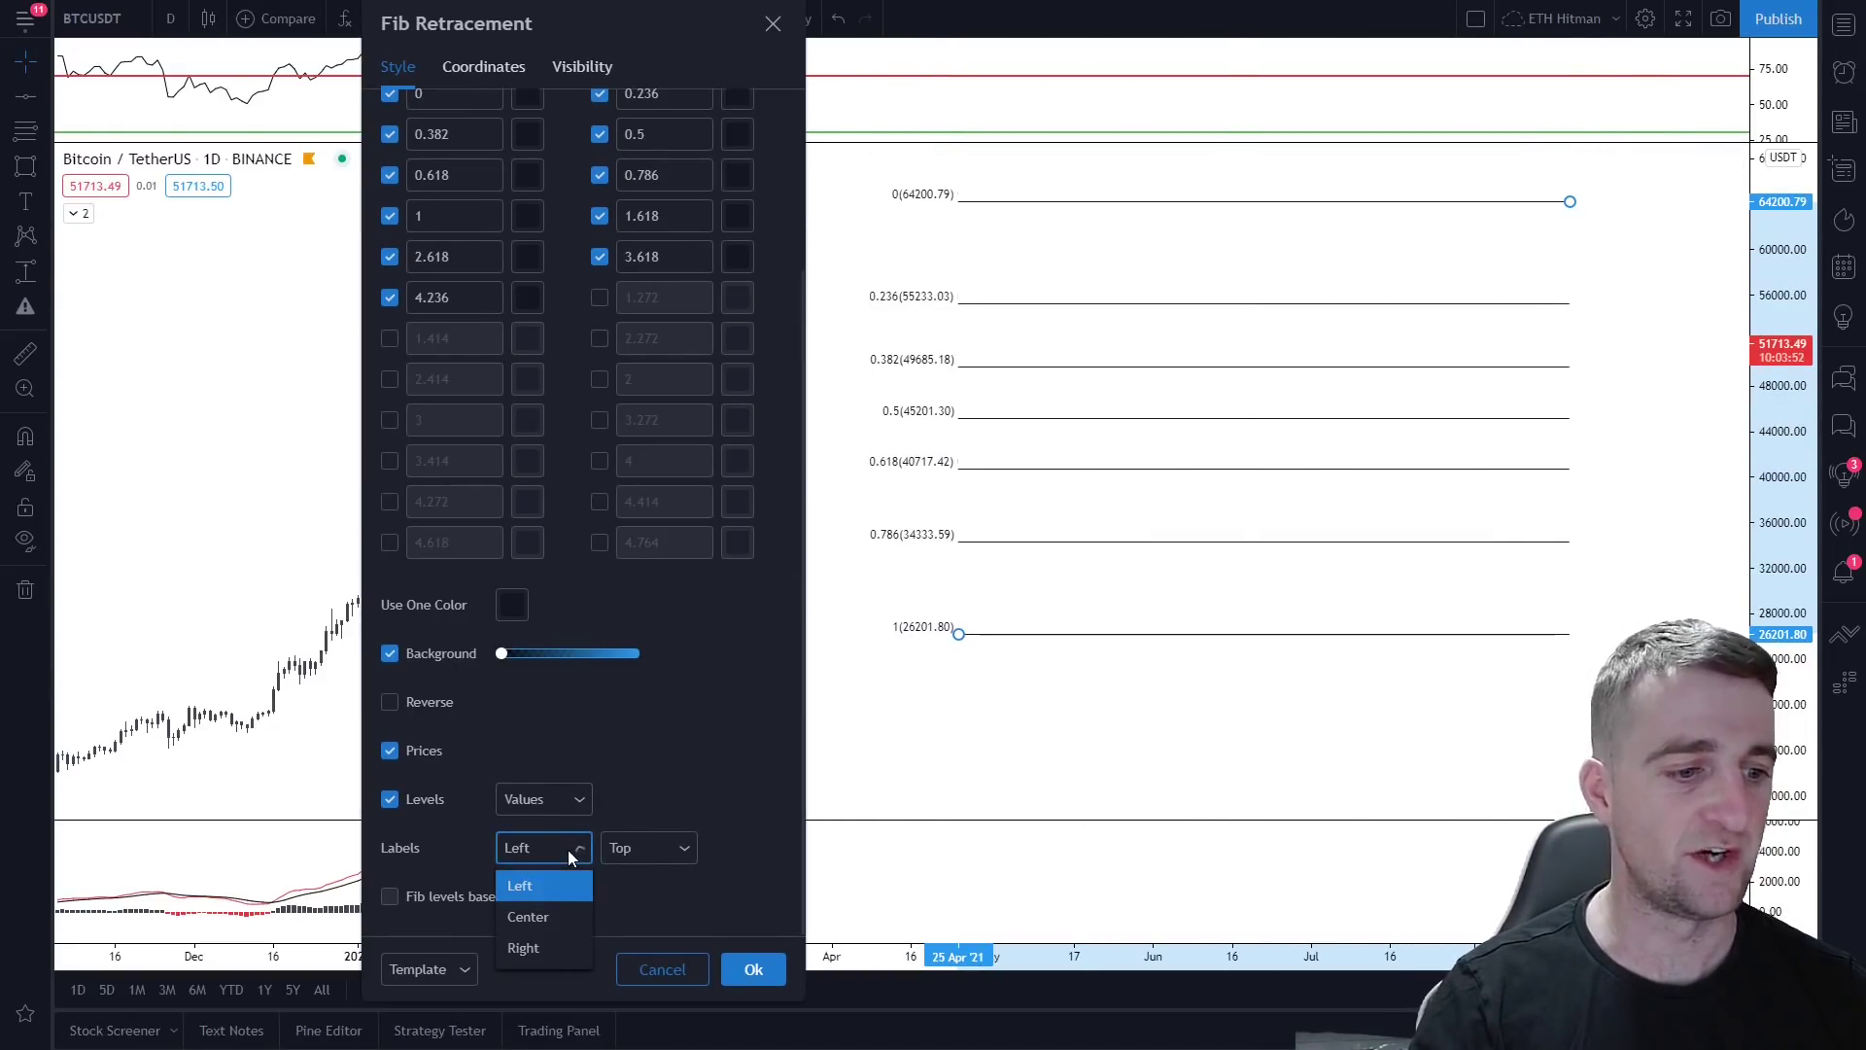
left_click(554, 943)
Step: Turn off the 0.5 level, then check the visibility options and apply the retracement settings
scroll(676, 719, "up", 3)
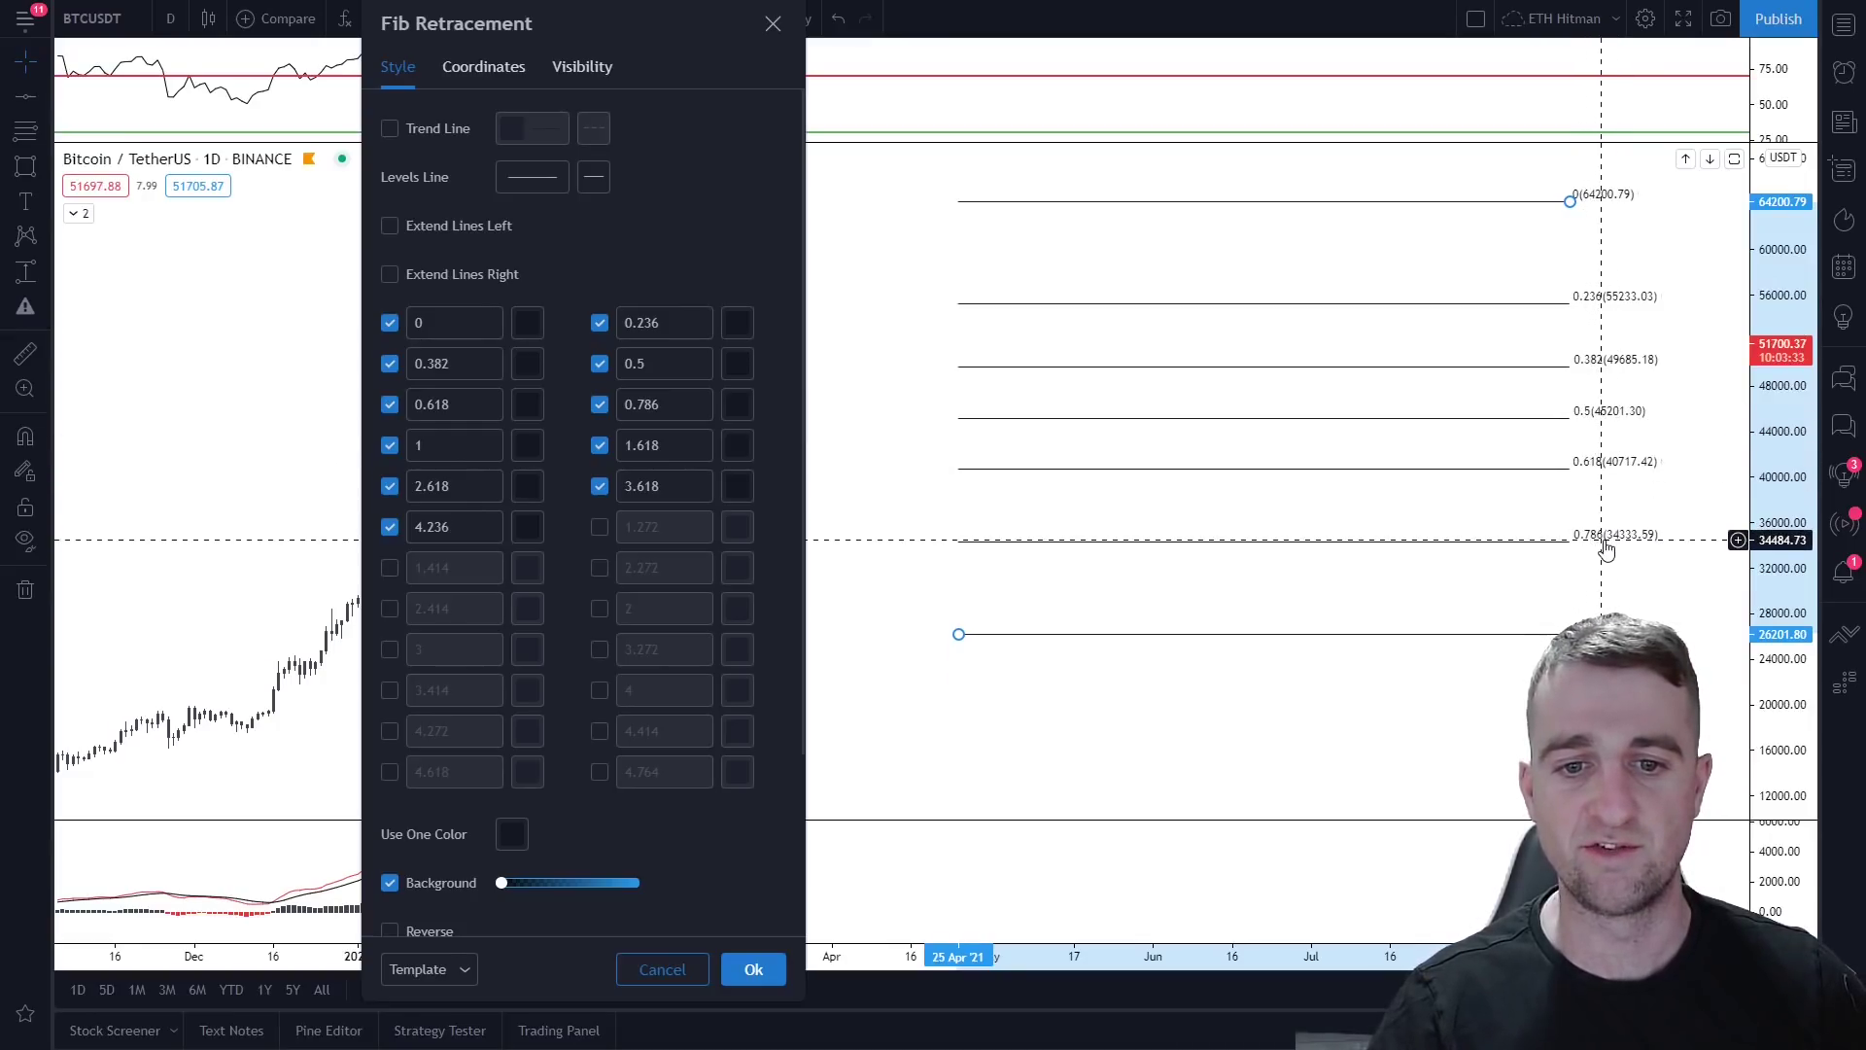
left_click(599, 368)
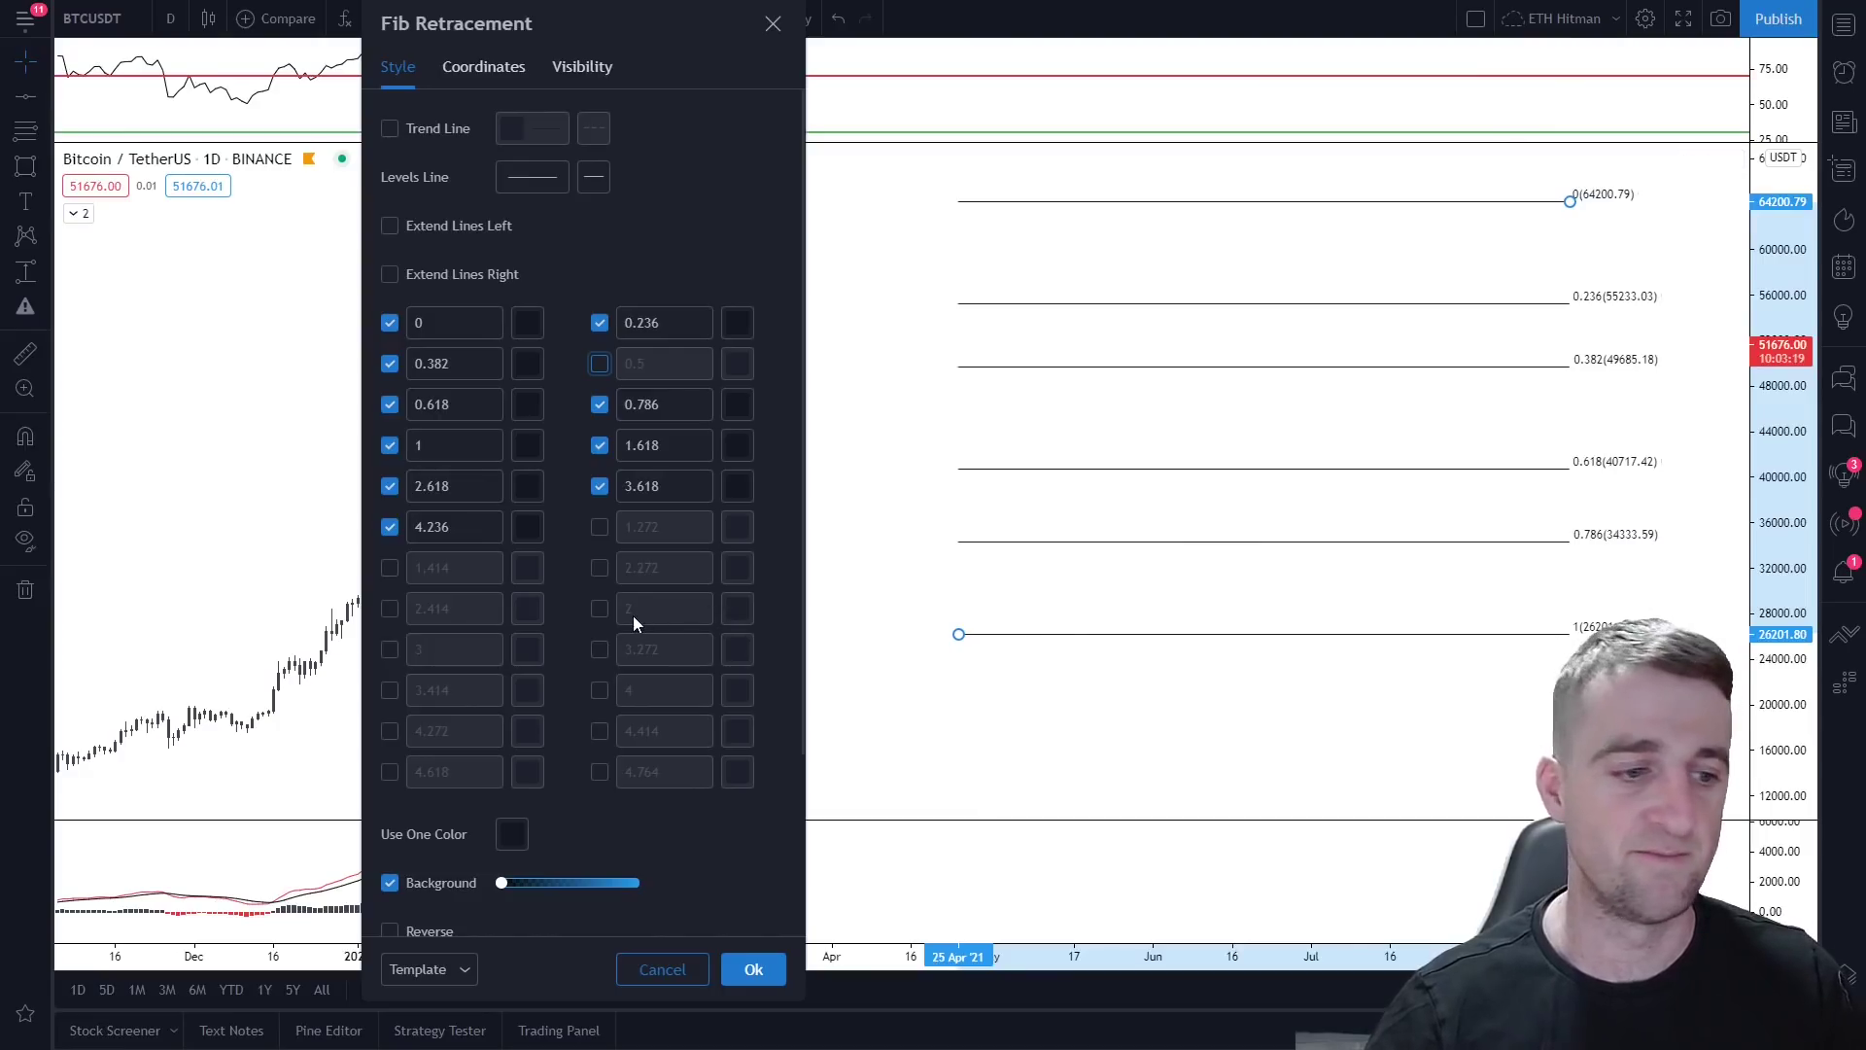
scroll(665, 558, "down", 3)
scroll(637, 556, "up", 3)
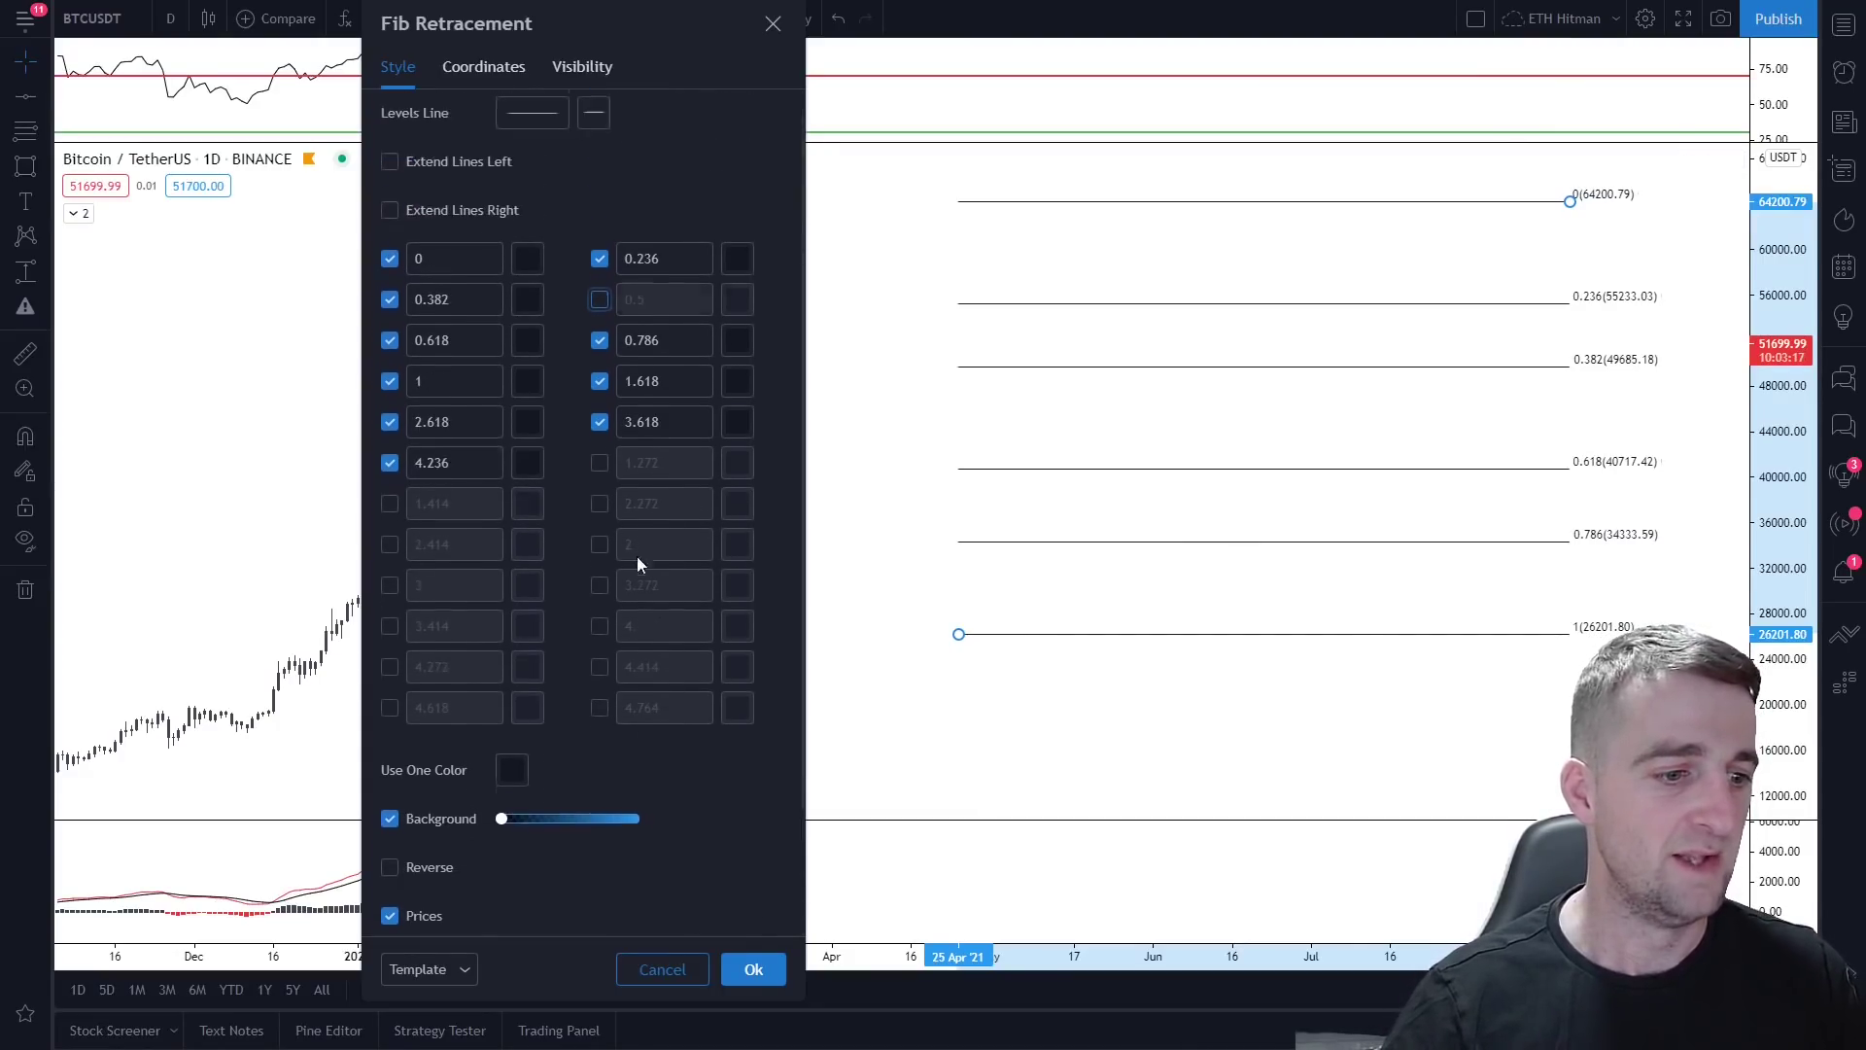
left_click(483, 66)
left_click(609, 96)
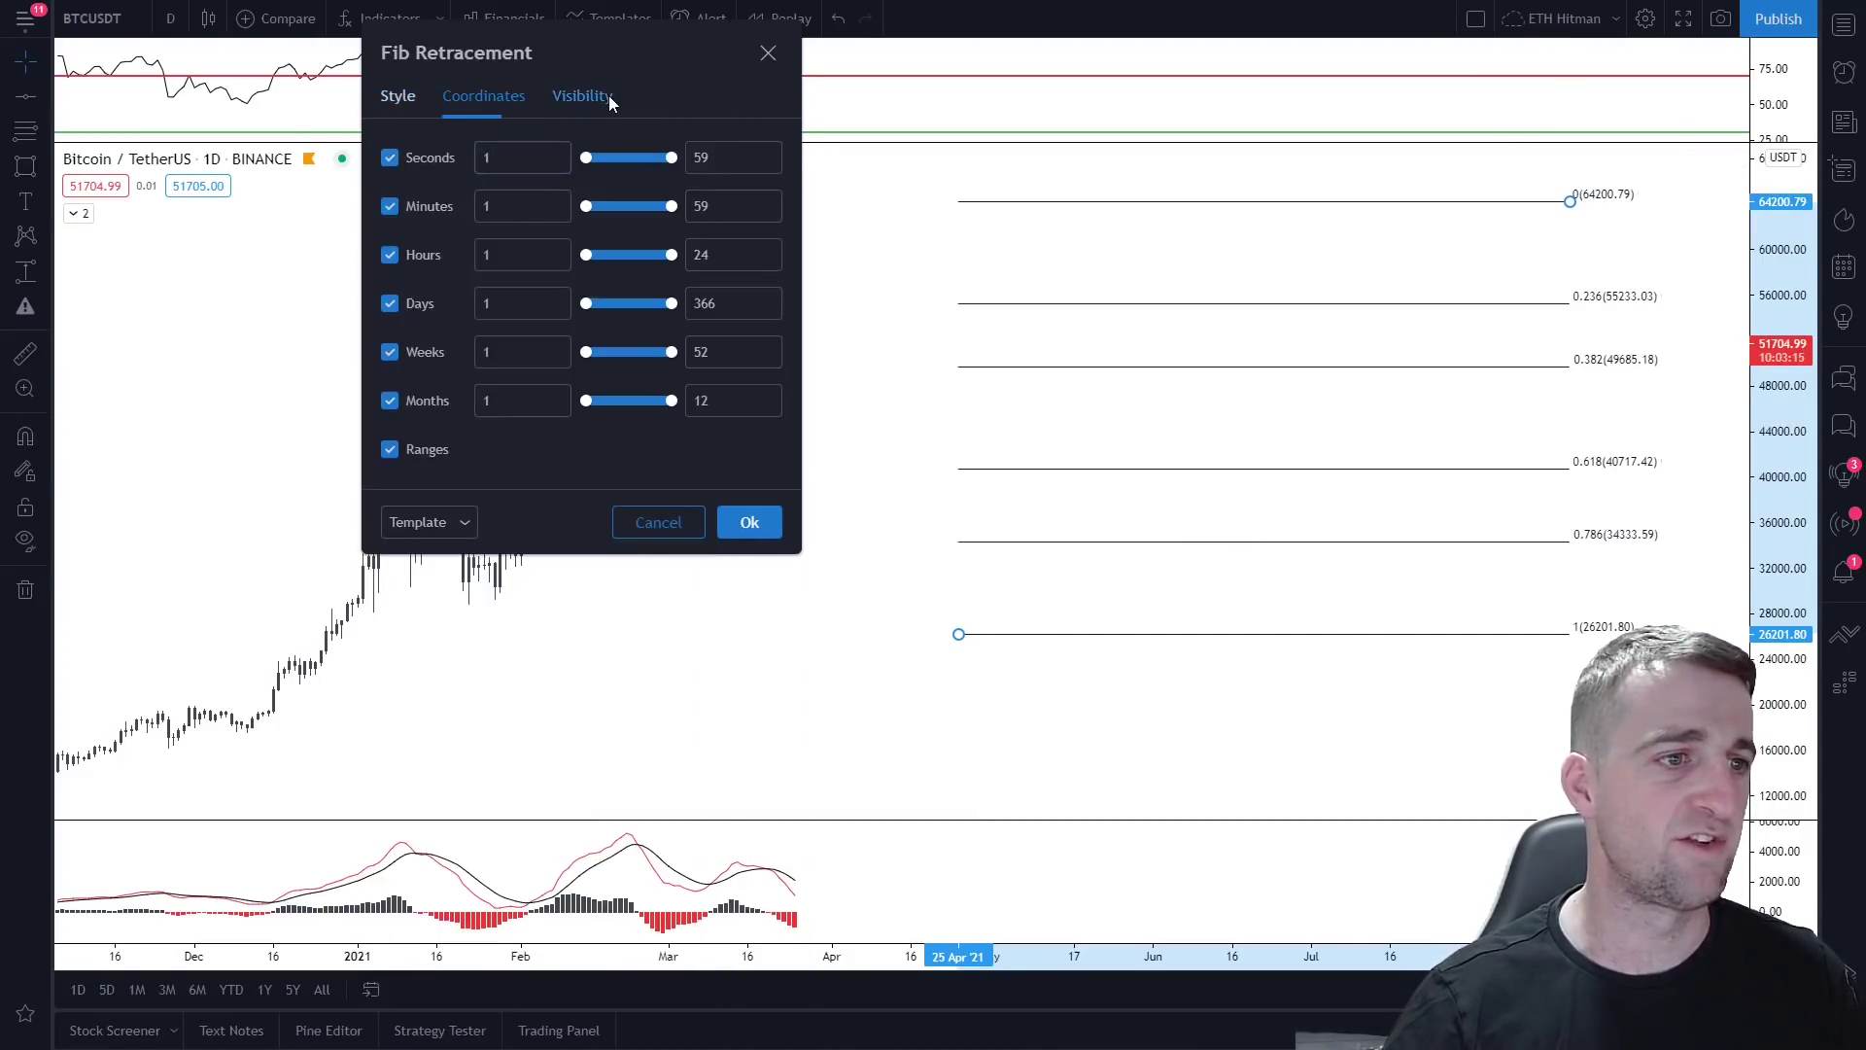
left_click(411, 97)
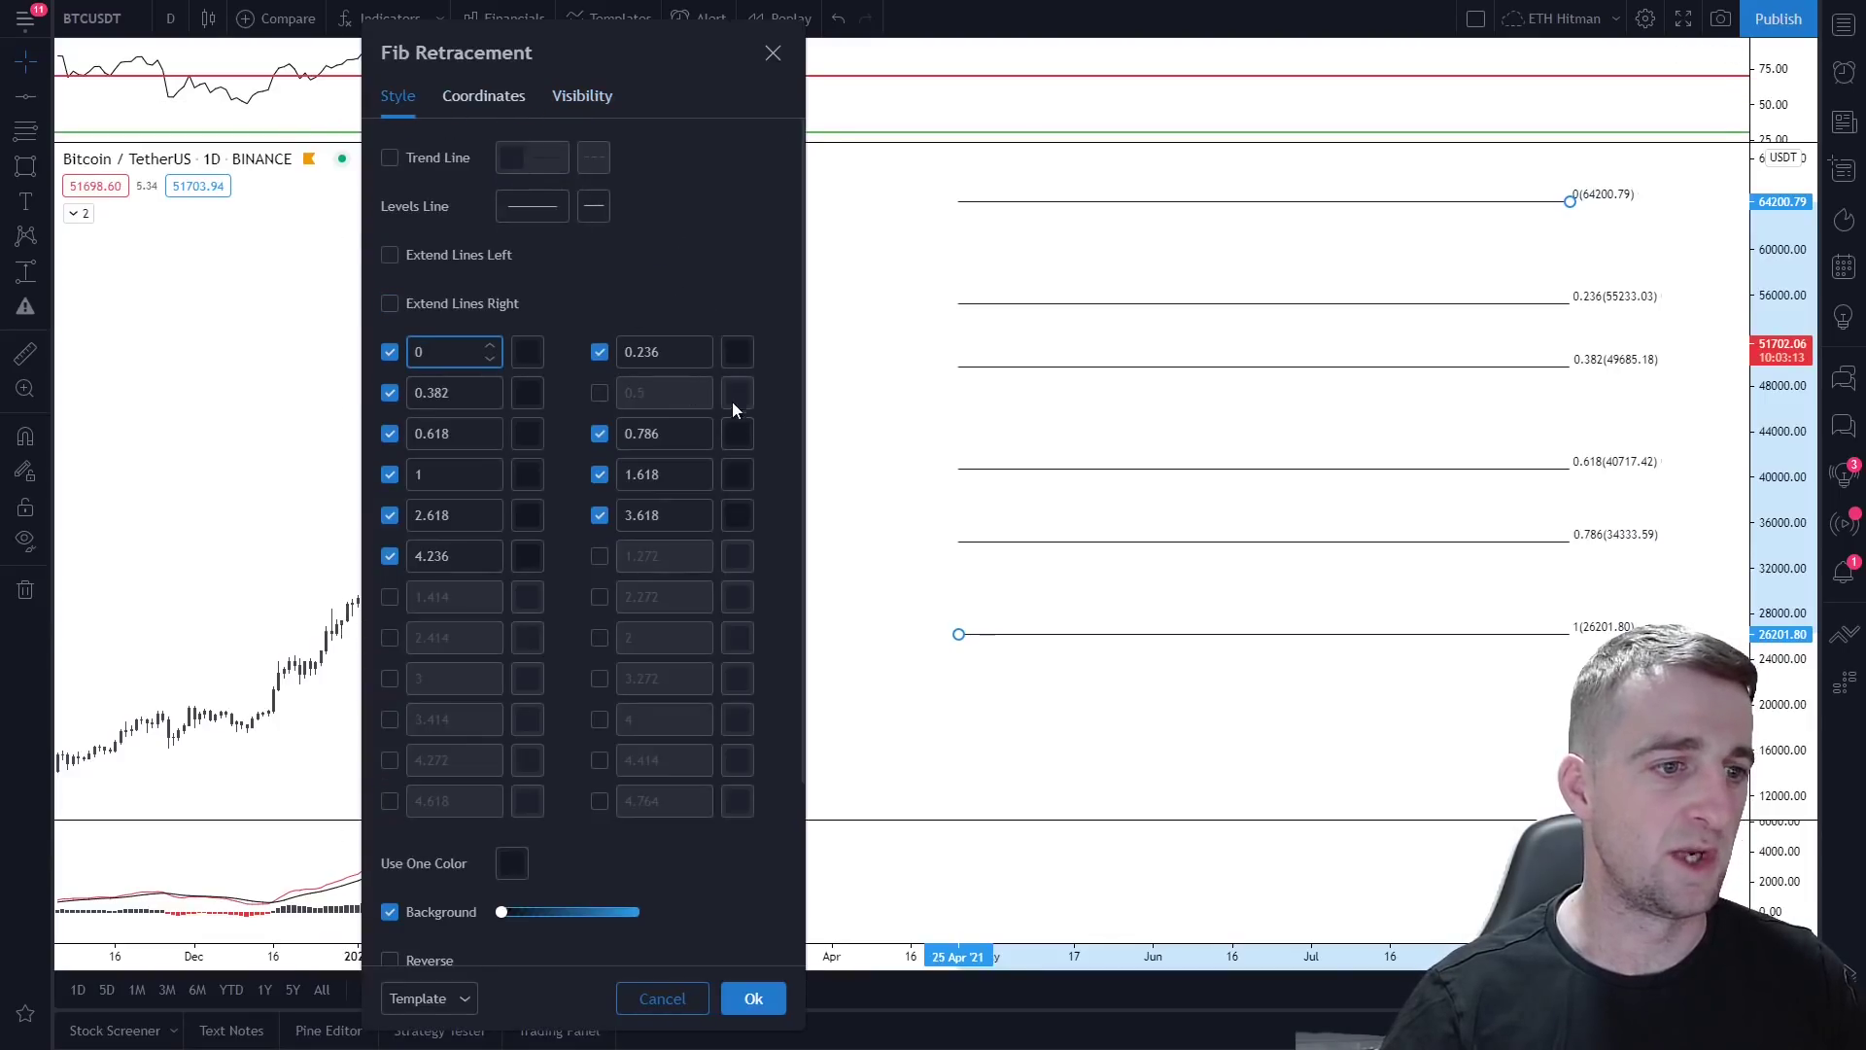
left_click(755, 1001)
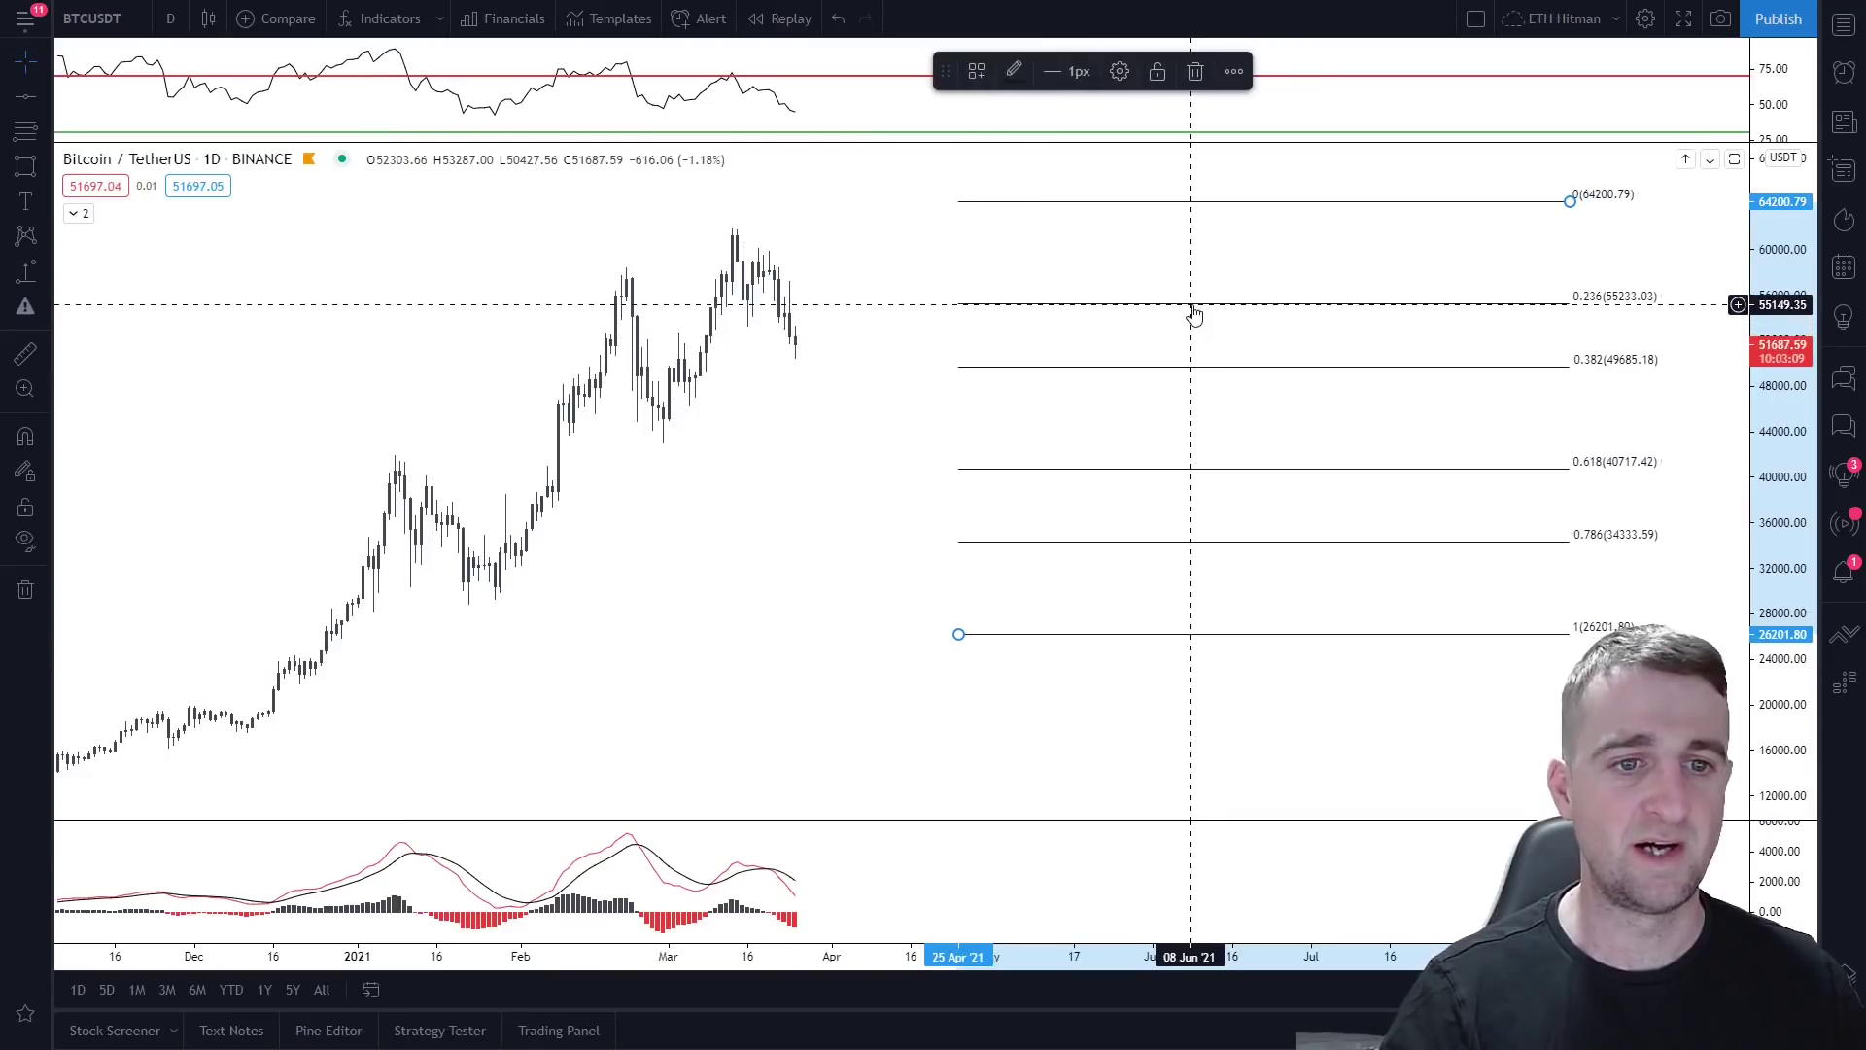
Step: Delete the practice retracement and draw a new one from the 22 Jan 2021 low near 28,764 up to about 58,394
left_click_drag(1192, 314, 1132, 382)
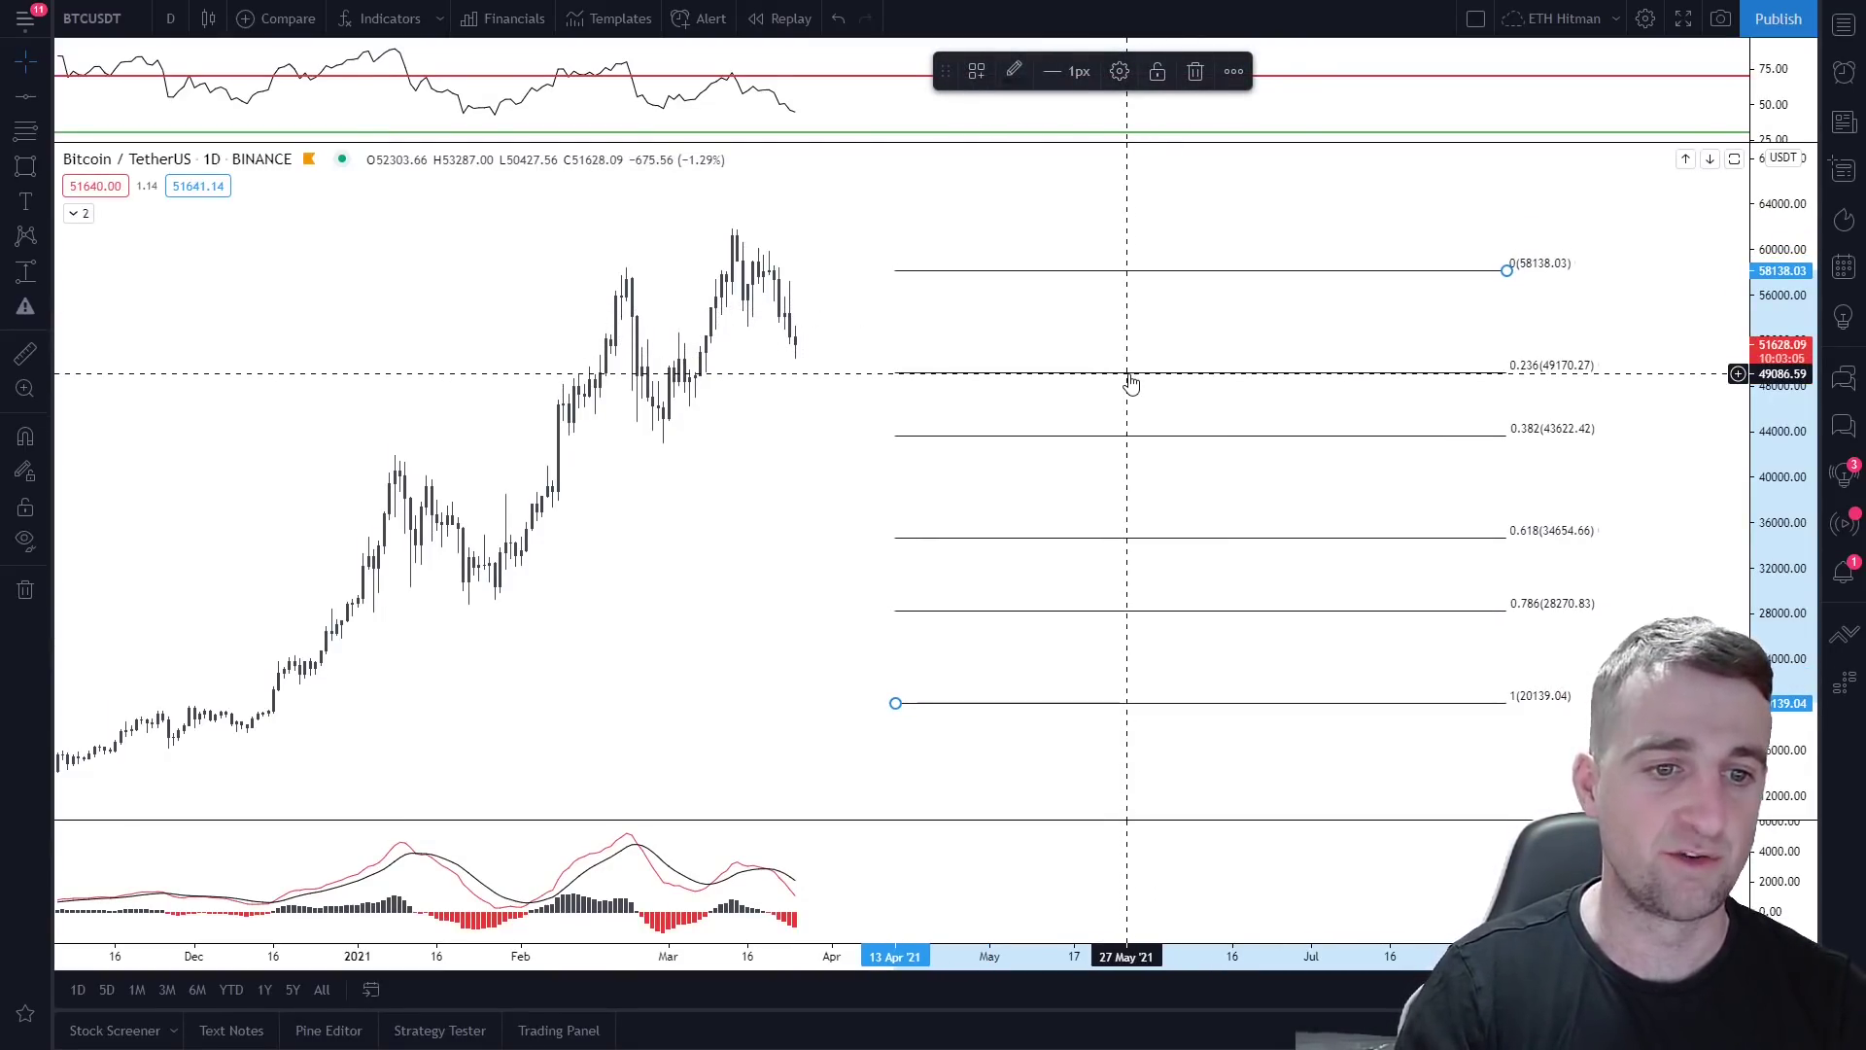
key("Delete")
left_click_drag(921, 486, 1242, 624)
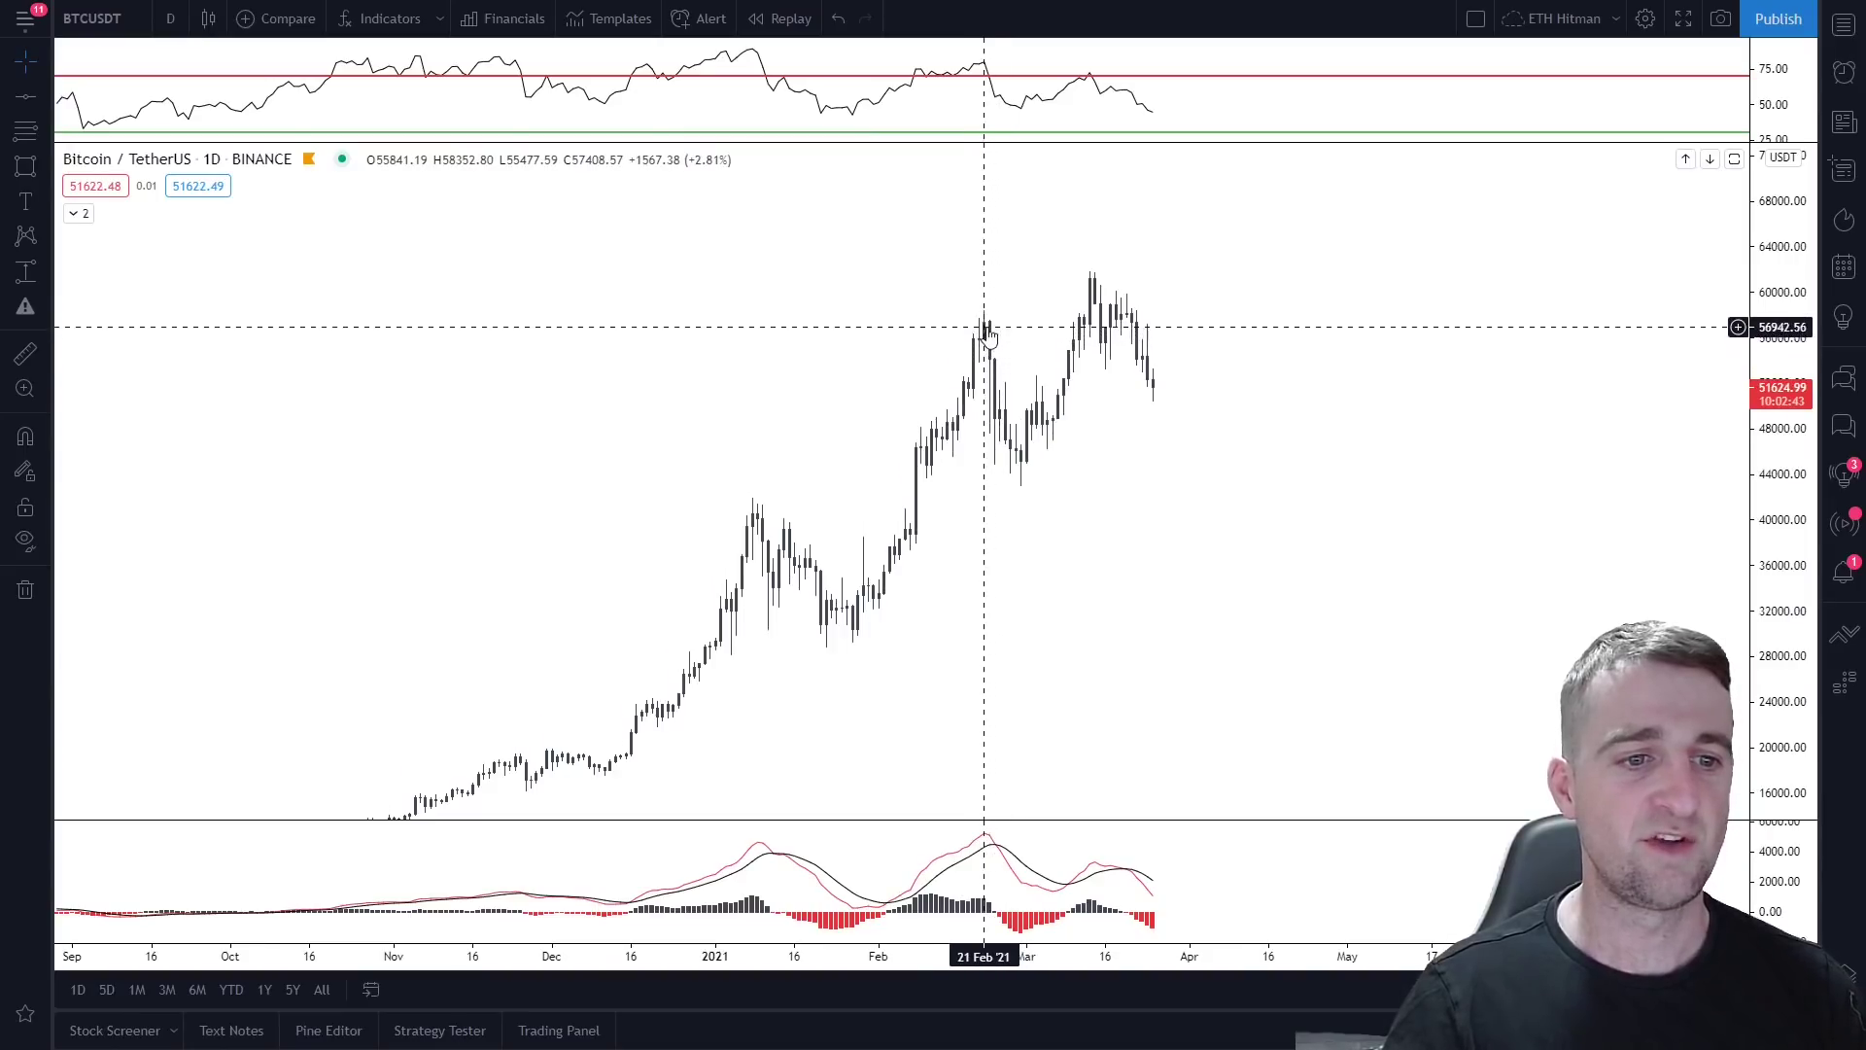
left_click(25, 133)
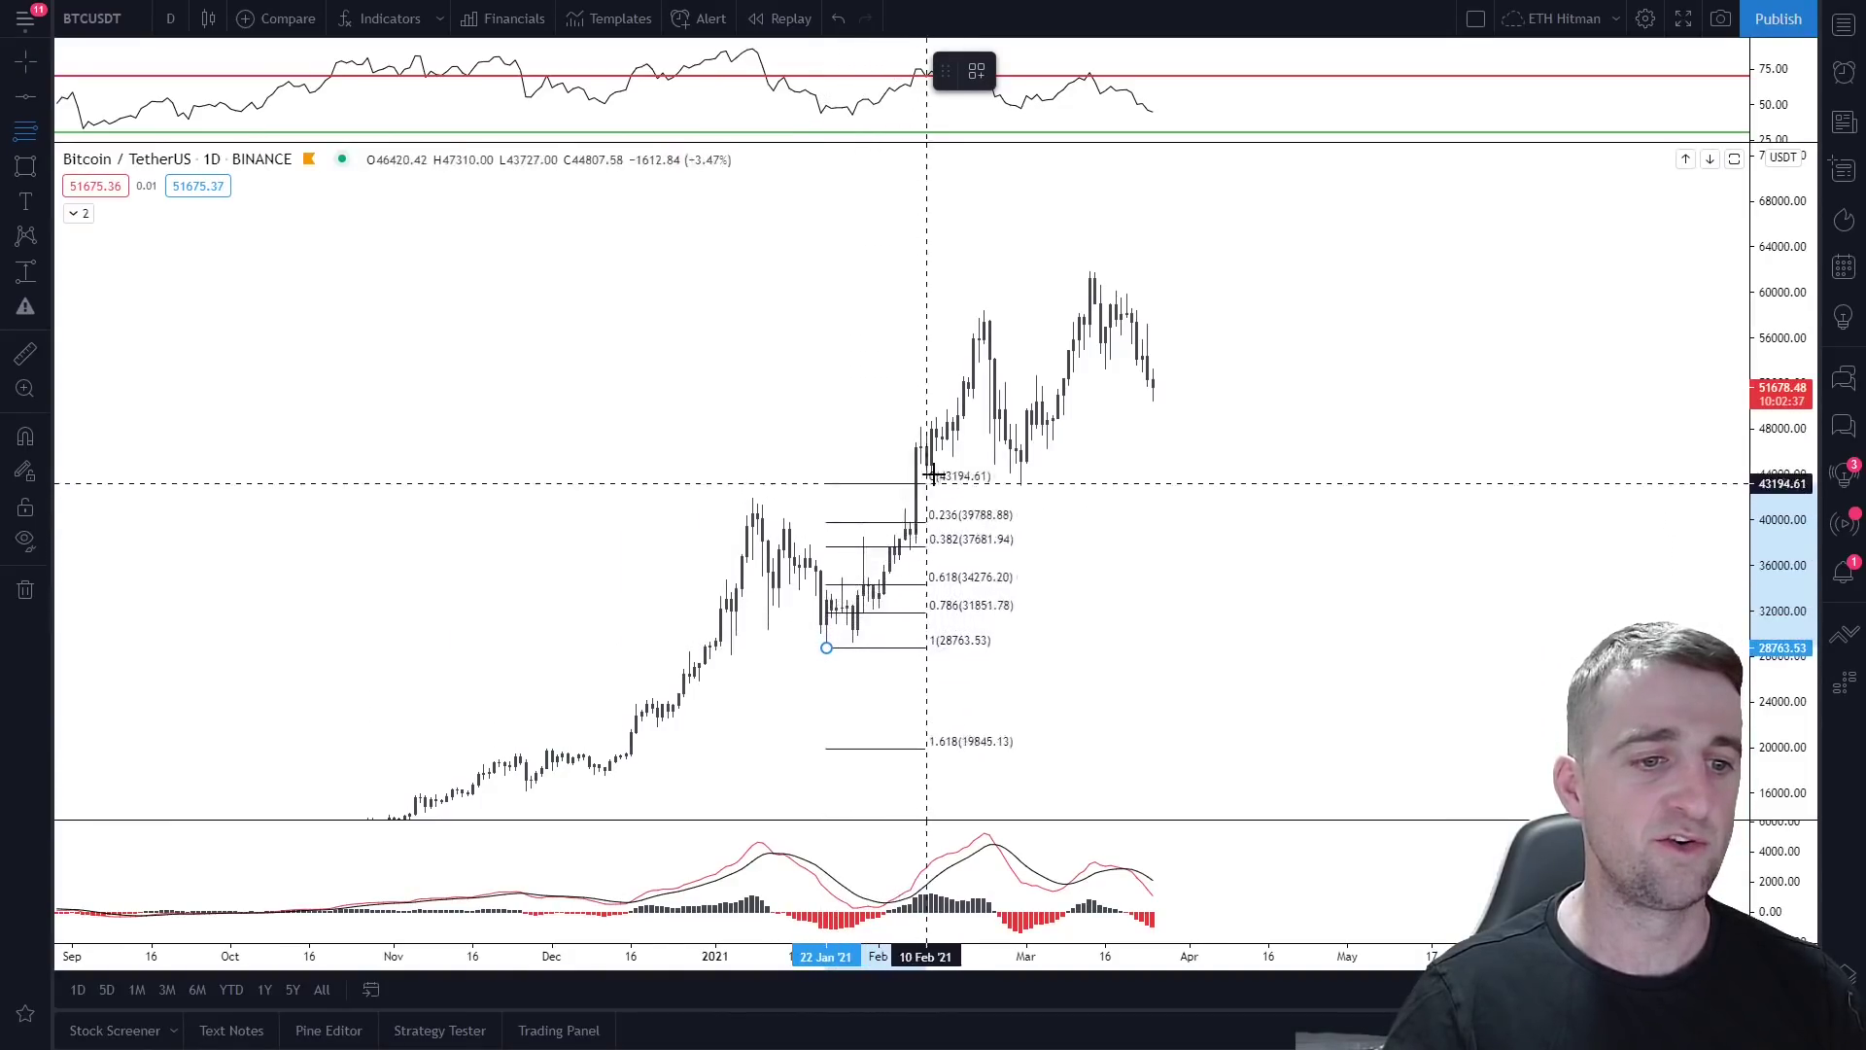
left_click(1132, 311)
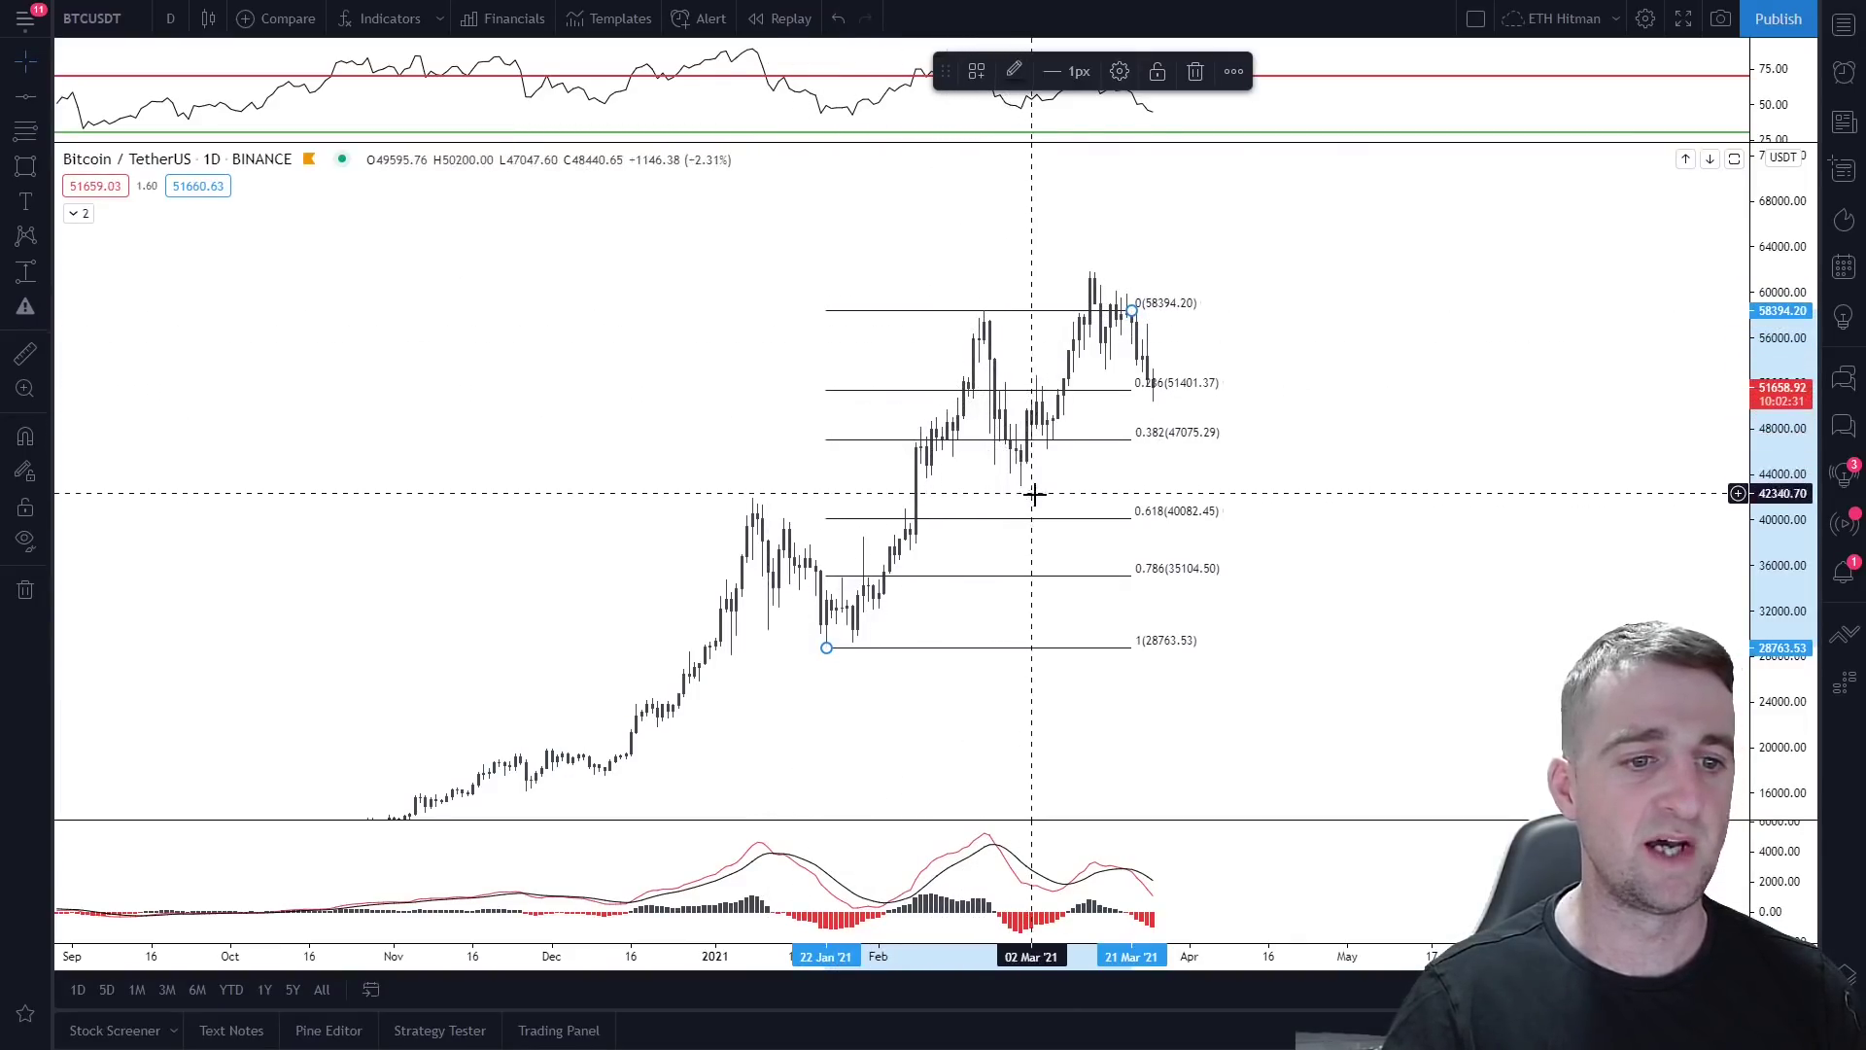
Step: Turn on the 0.5 level in the new retracement's settings and apply it
double_click(1089, 401)
left_click(952, 394)
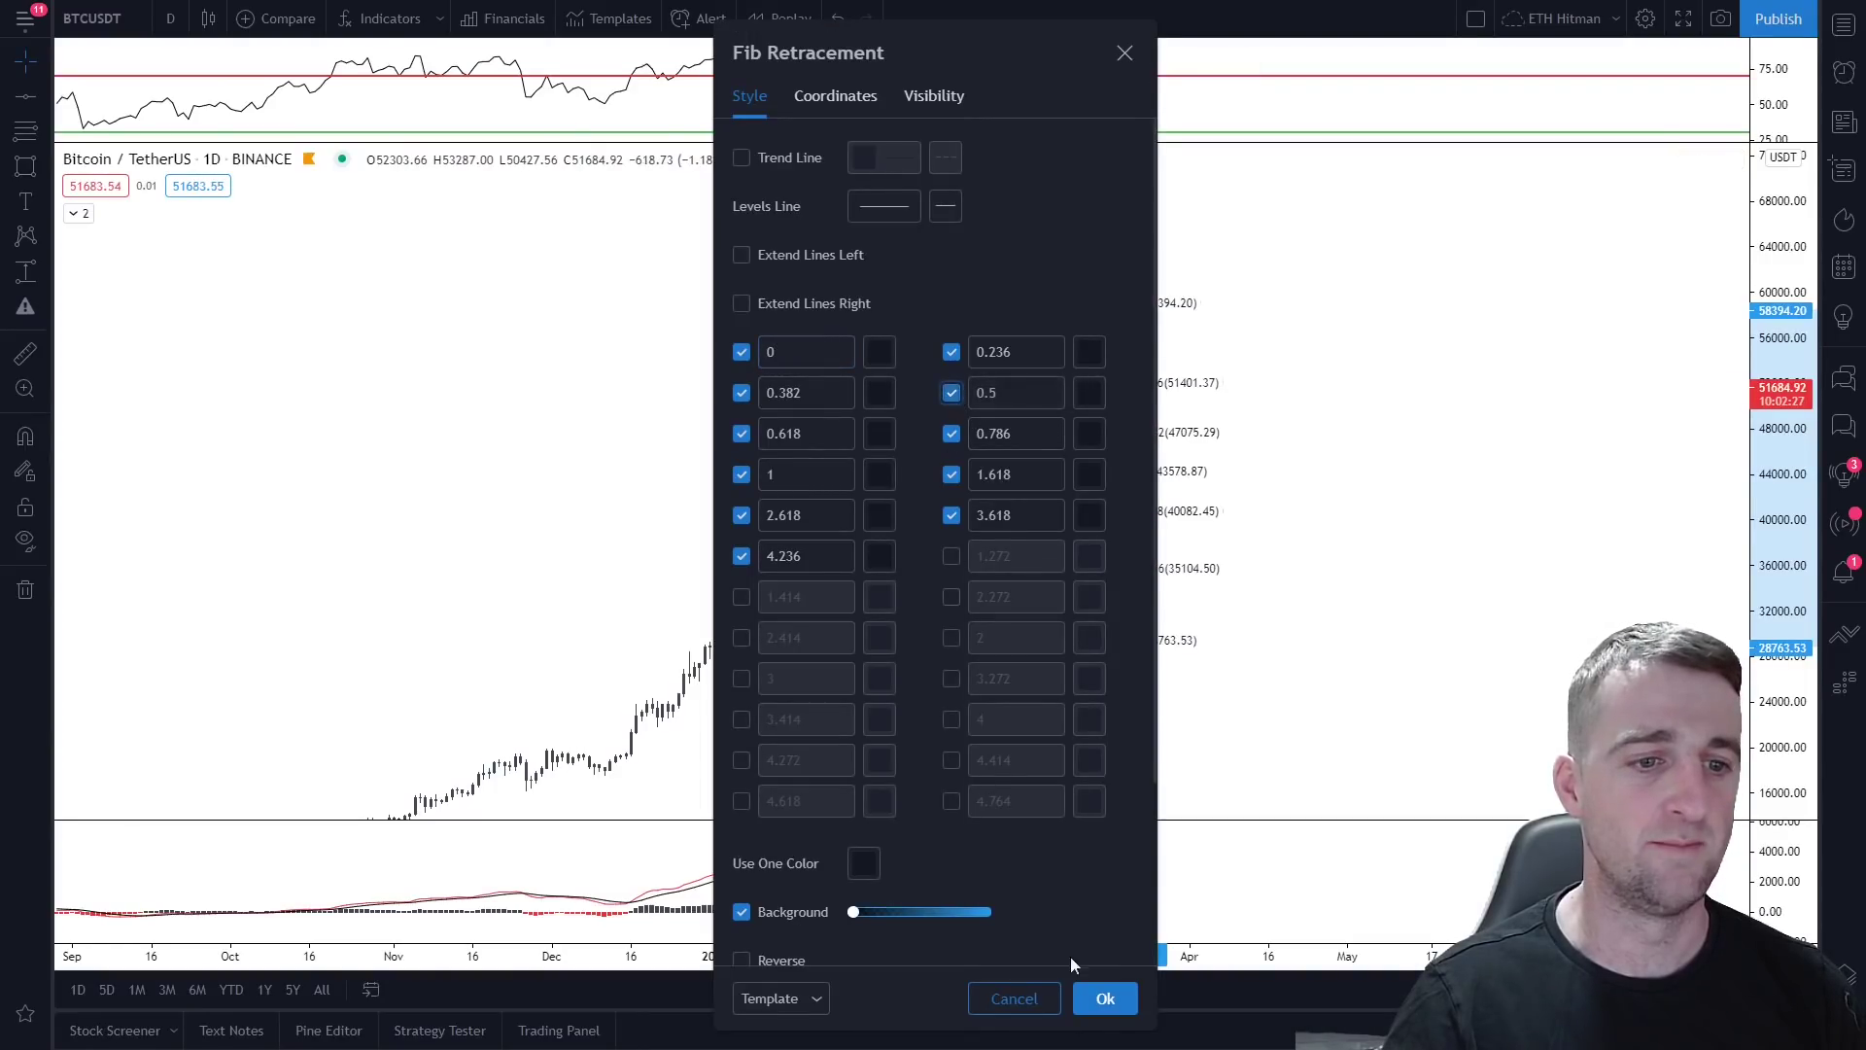
left_click(1105, 1000)
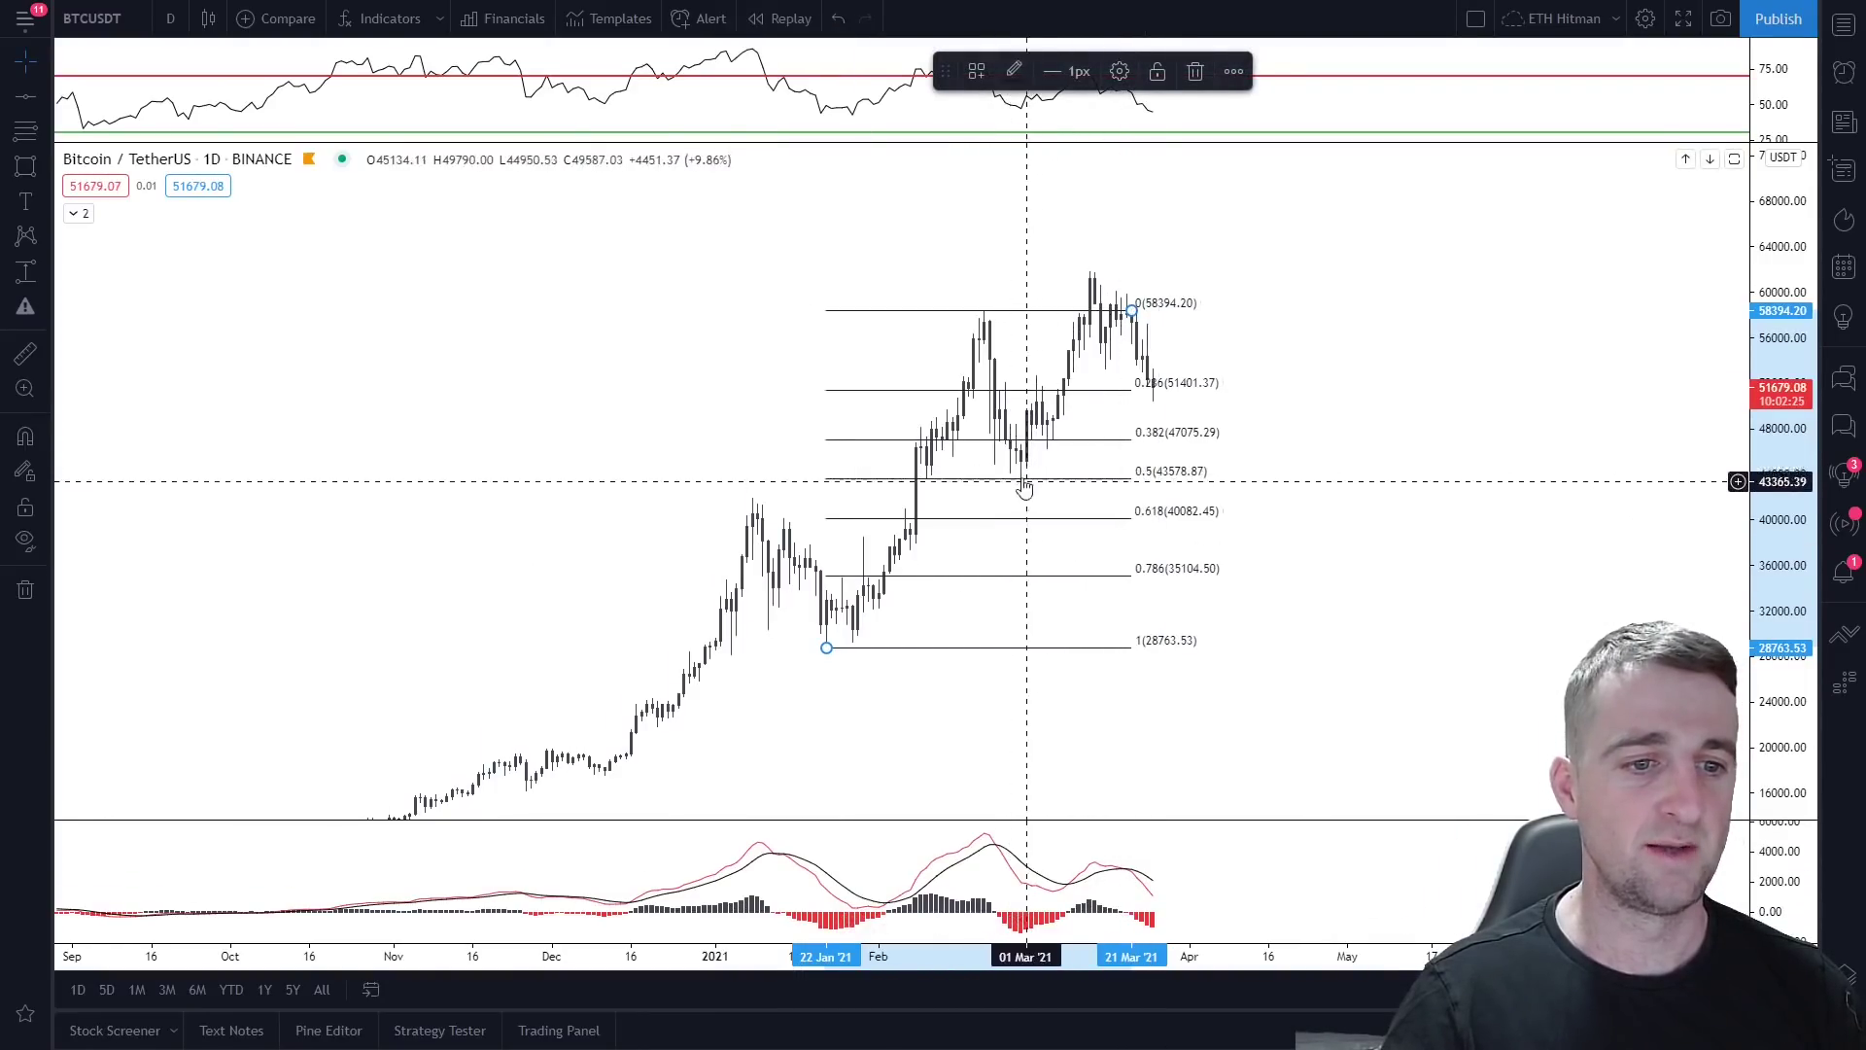
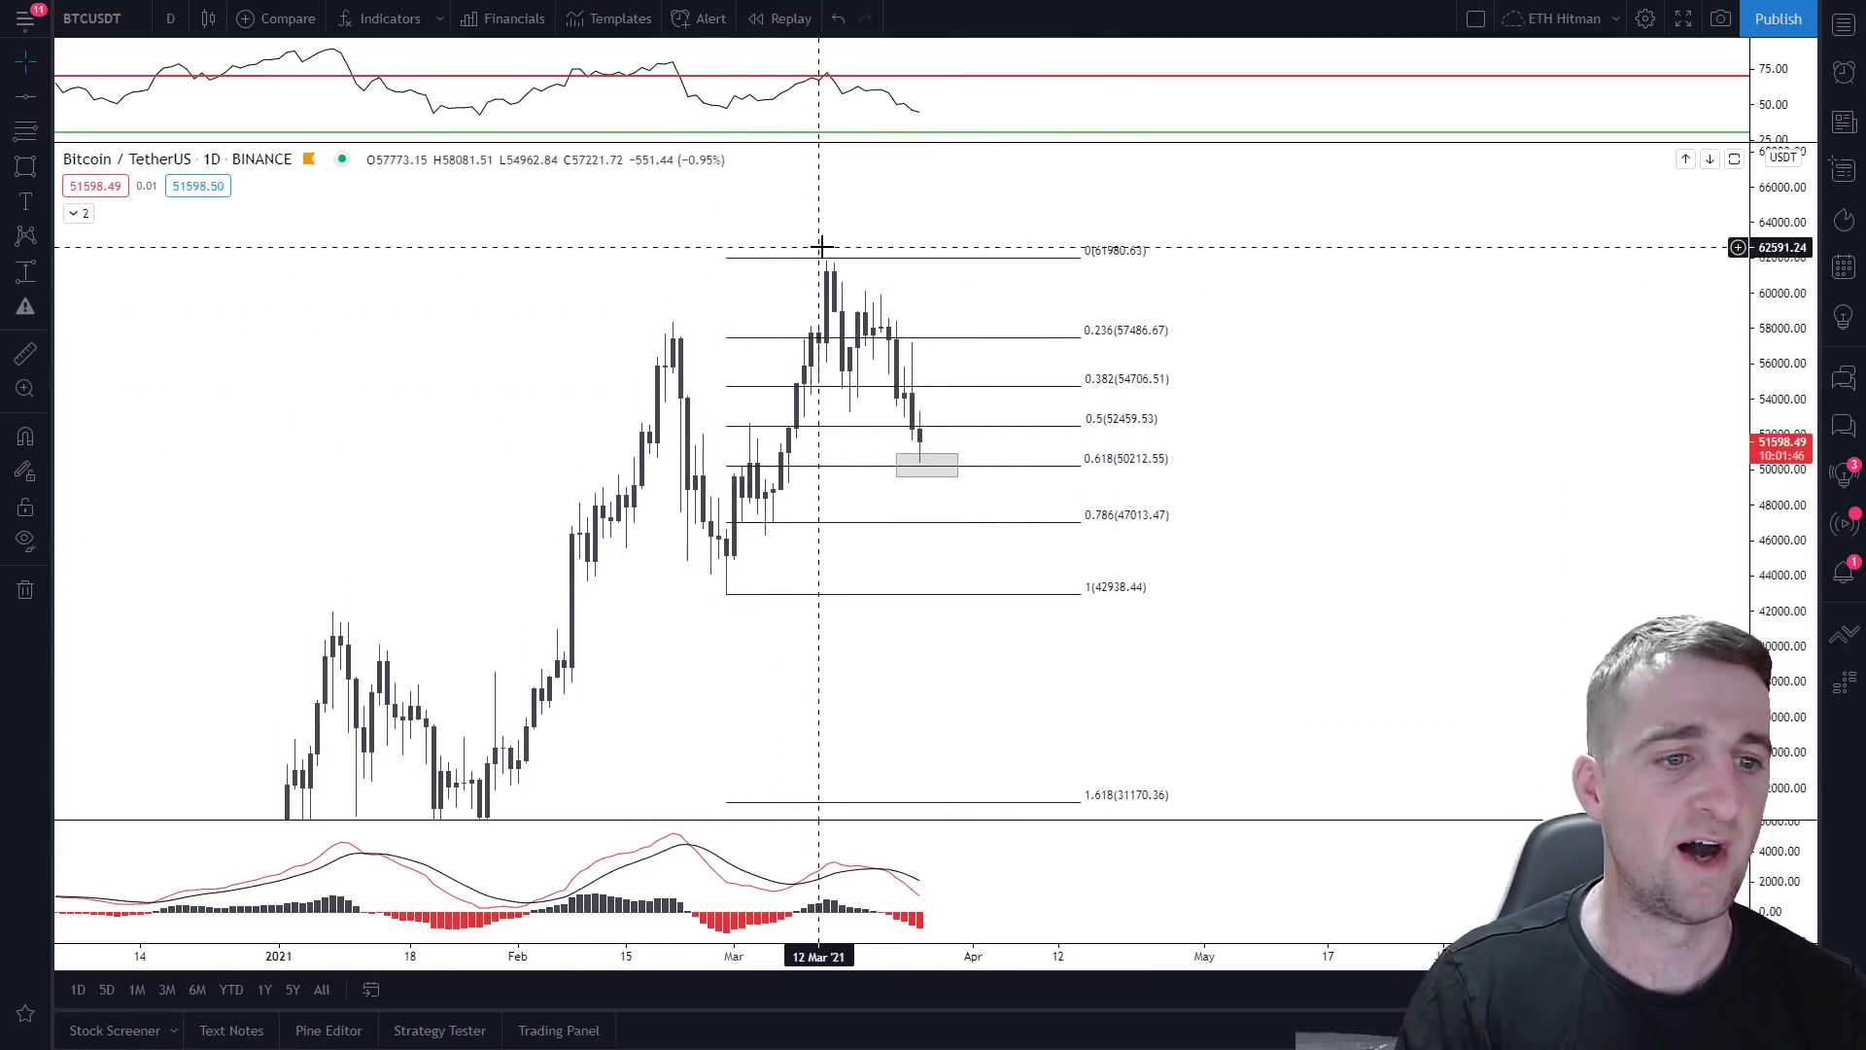
Step: Shift the grey rectangle on the 0.618 level slightly so it spans 23 to 31 Mar 2021
mouse_move(948, 466)
left_mouse_down()
mouse_move(972, 465)
mouse_move(956, 468)
left_mouse_up()
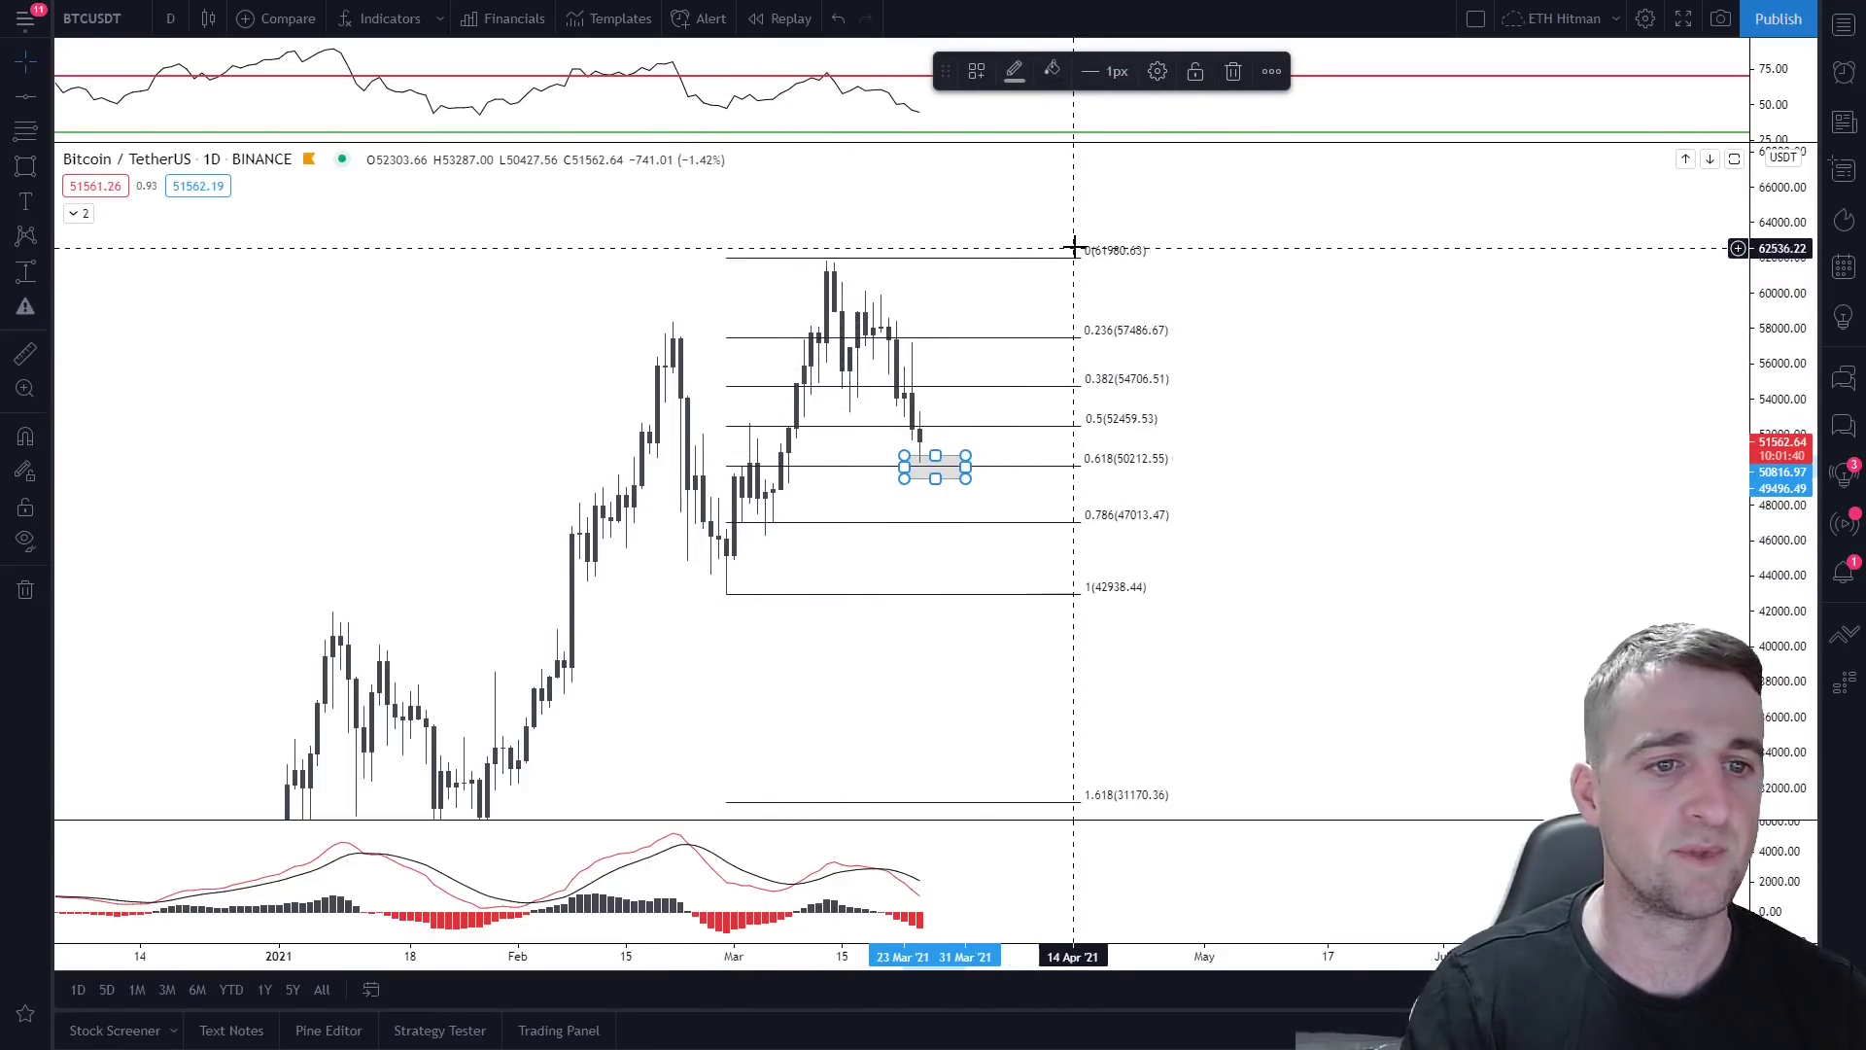
Step: Move the upper end of the Bitcoin retracement to about 61,876 and delete the retracement
left_click_drag(1084, 259, 1089, 258)
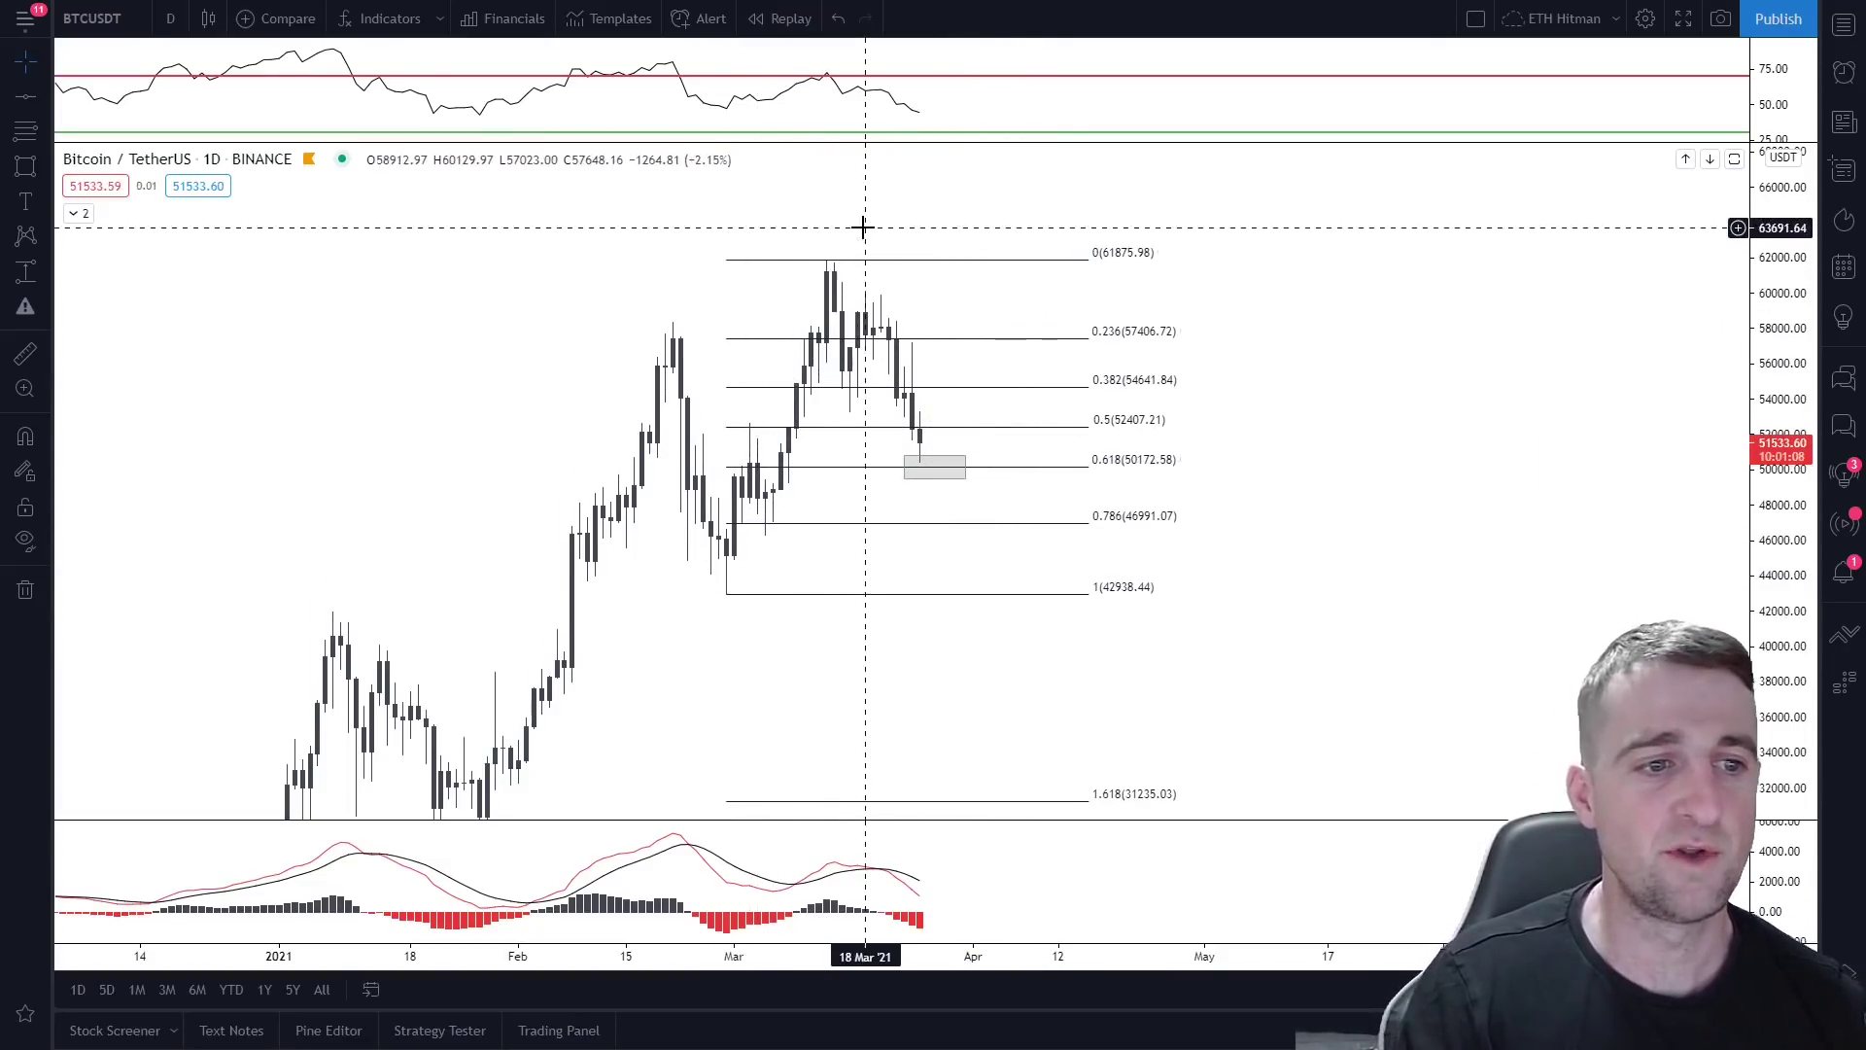
key("Delete")
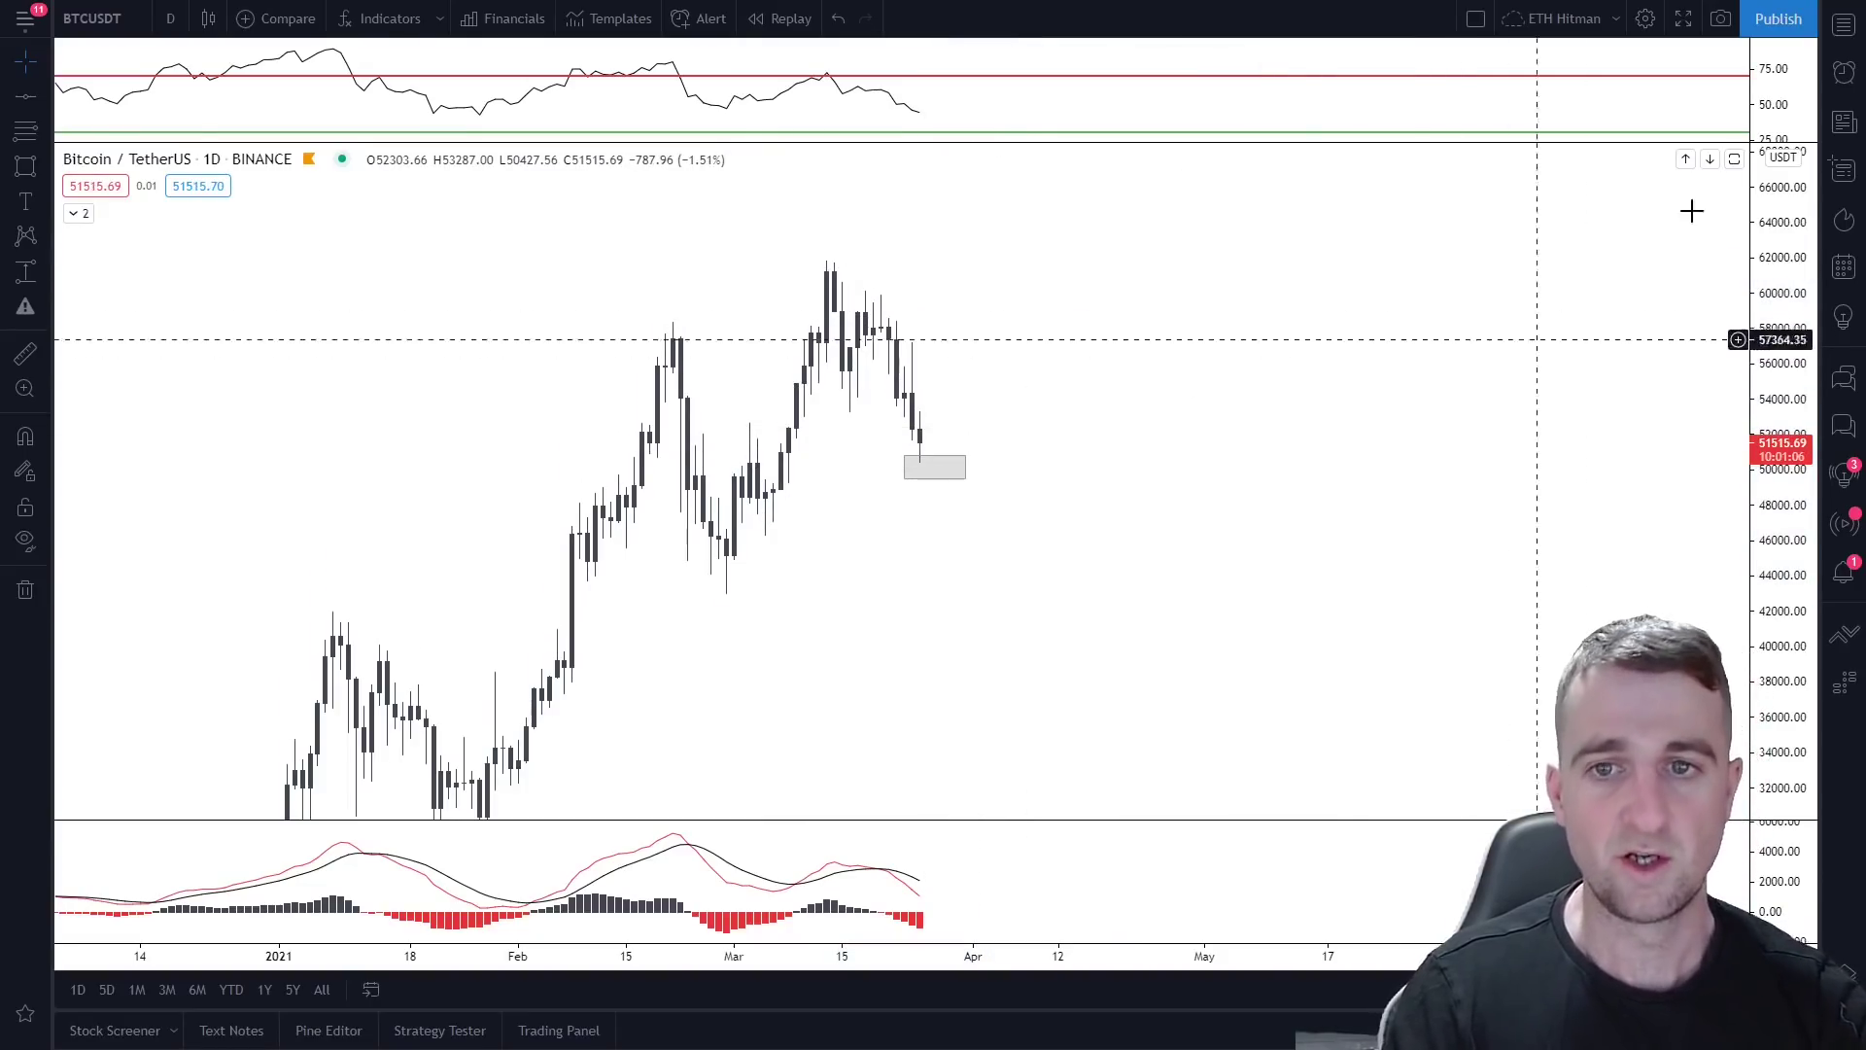
Step: Switch to the DOTUSDT chart and draw a Fib Retracement from the 27 Jan 2021 low near 15.03 up to about 42.35
left_click(1844, 24)
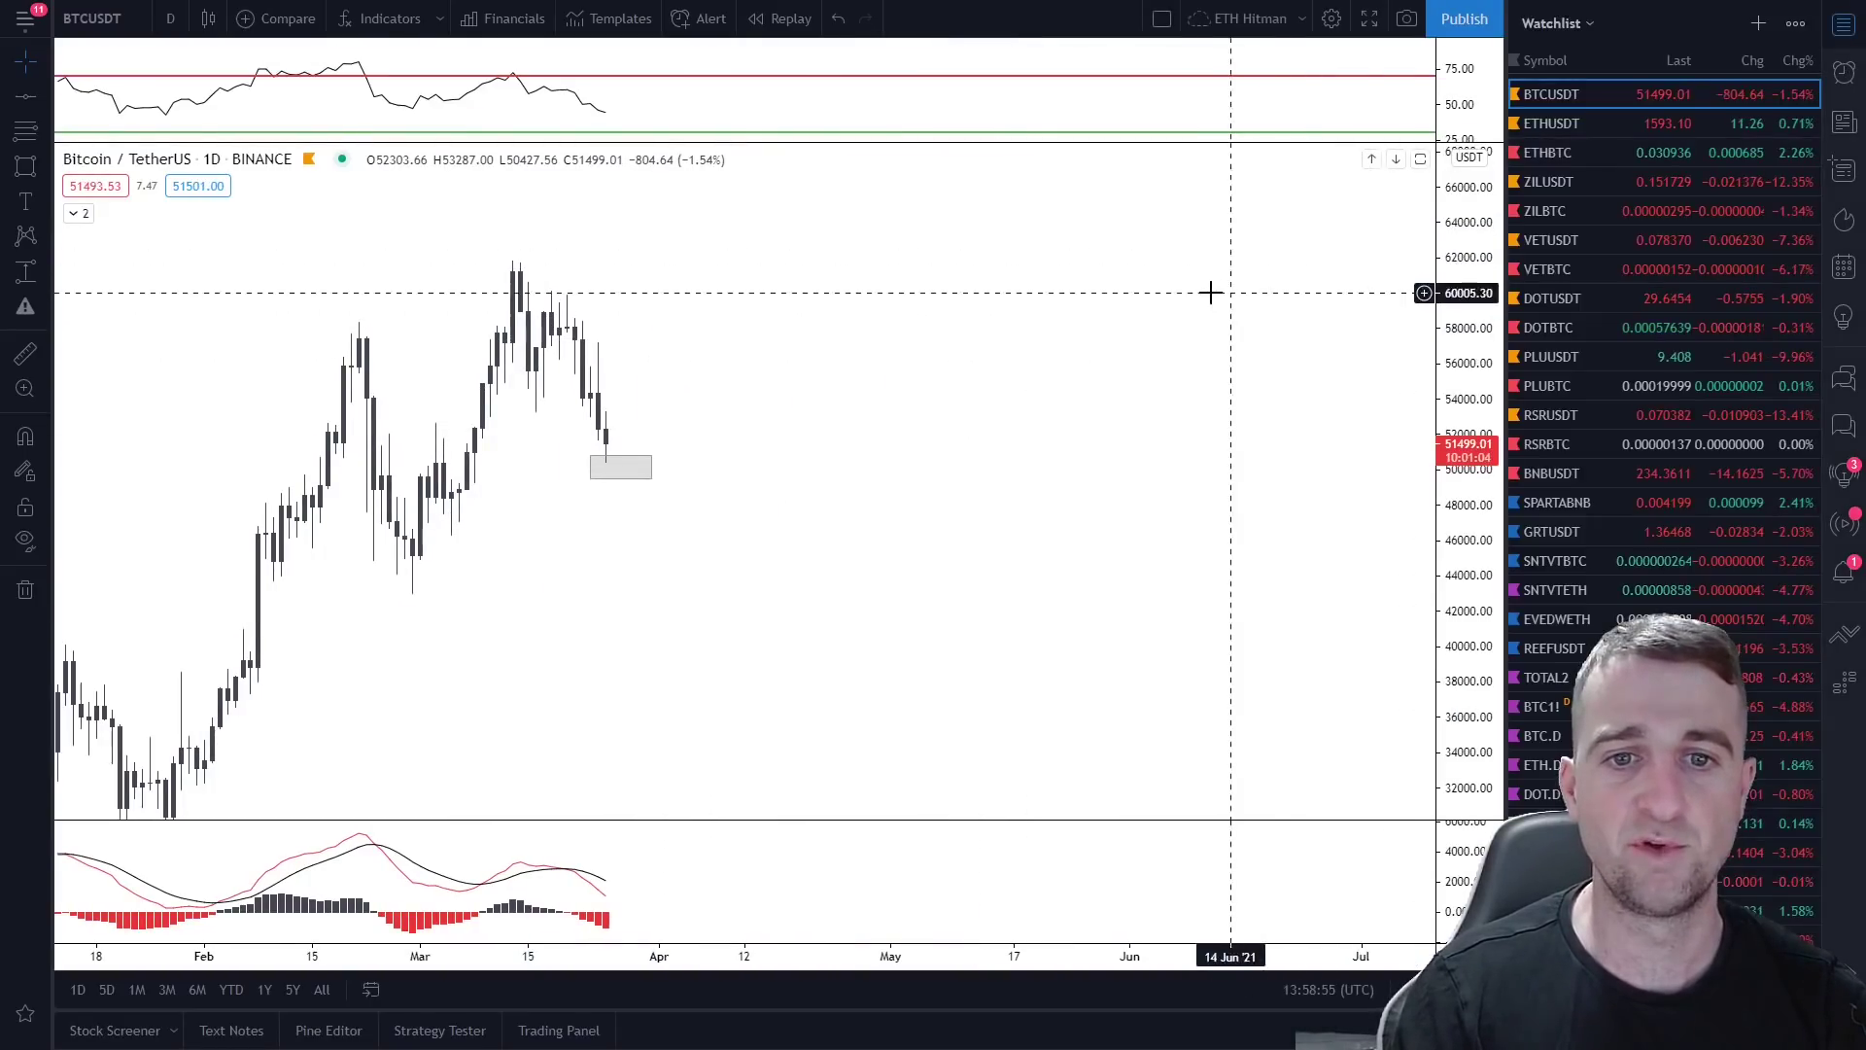
left_click(1567, 294)
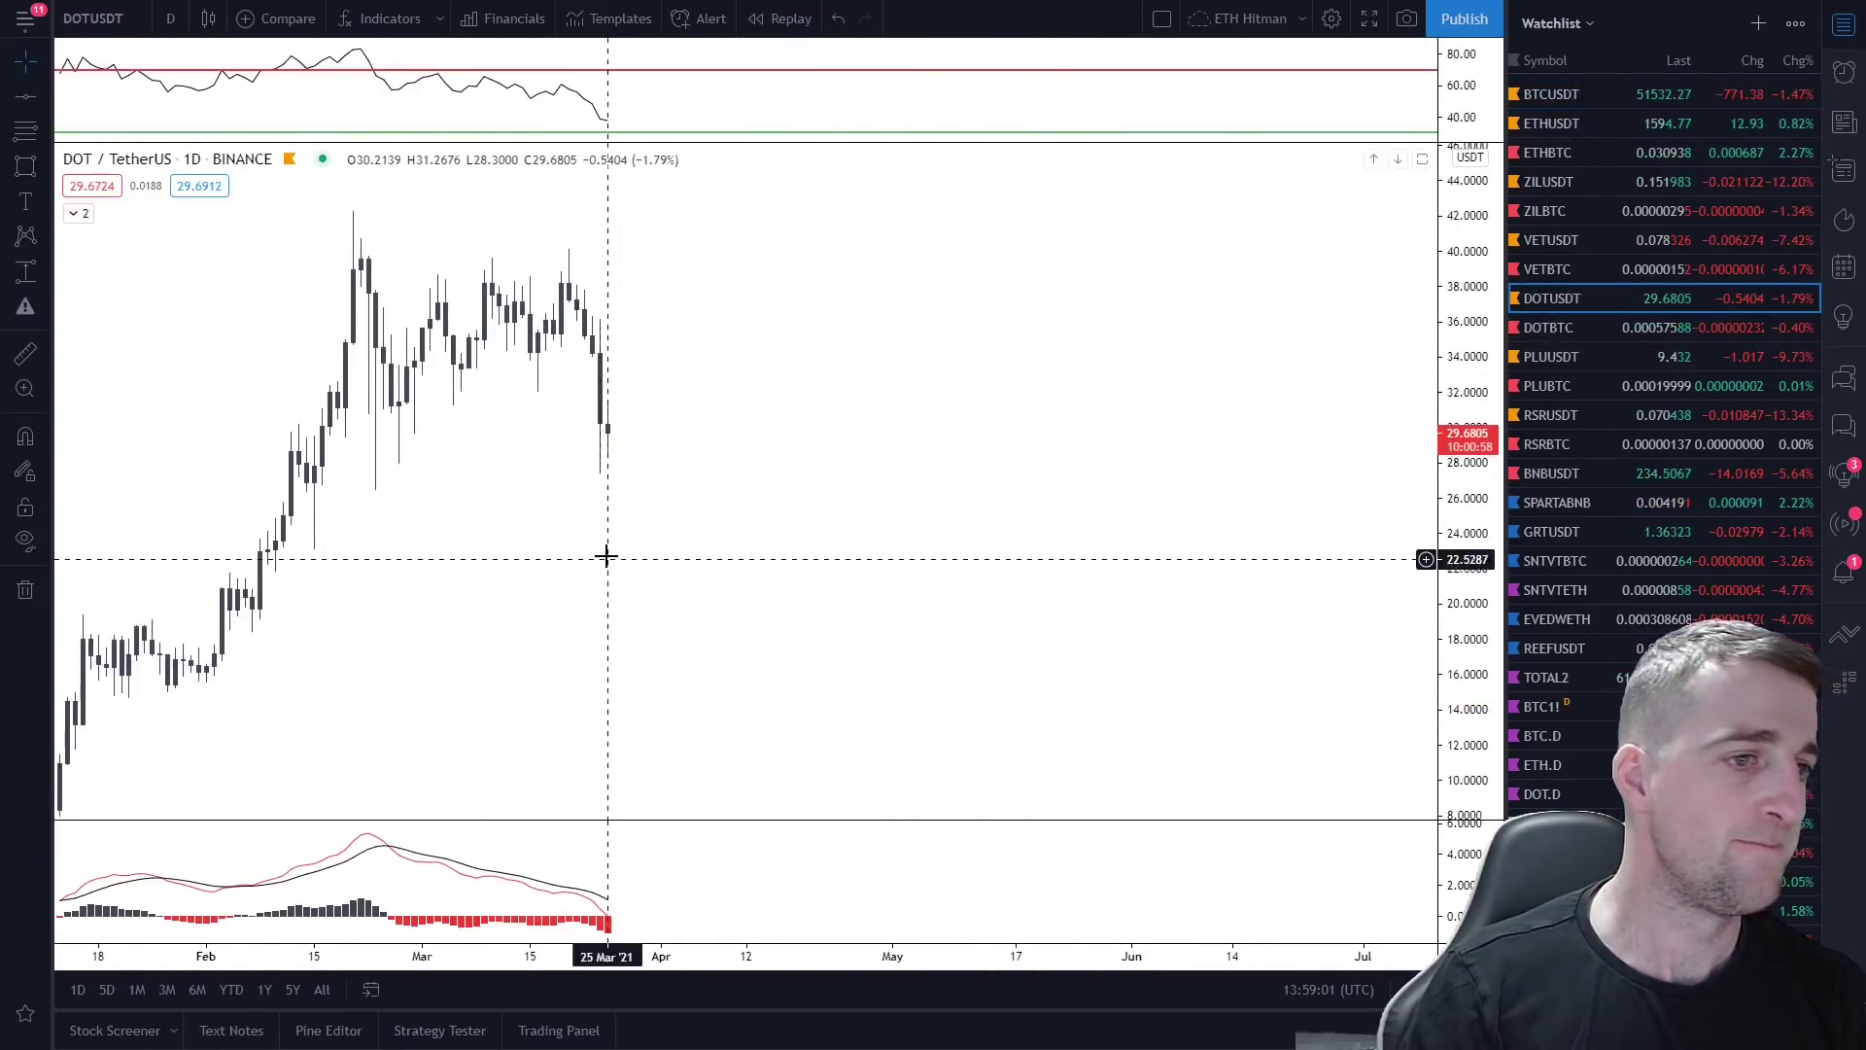
scroll(604, 554, "down", 3)
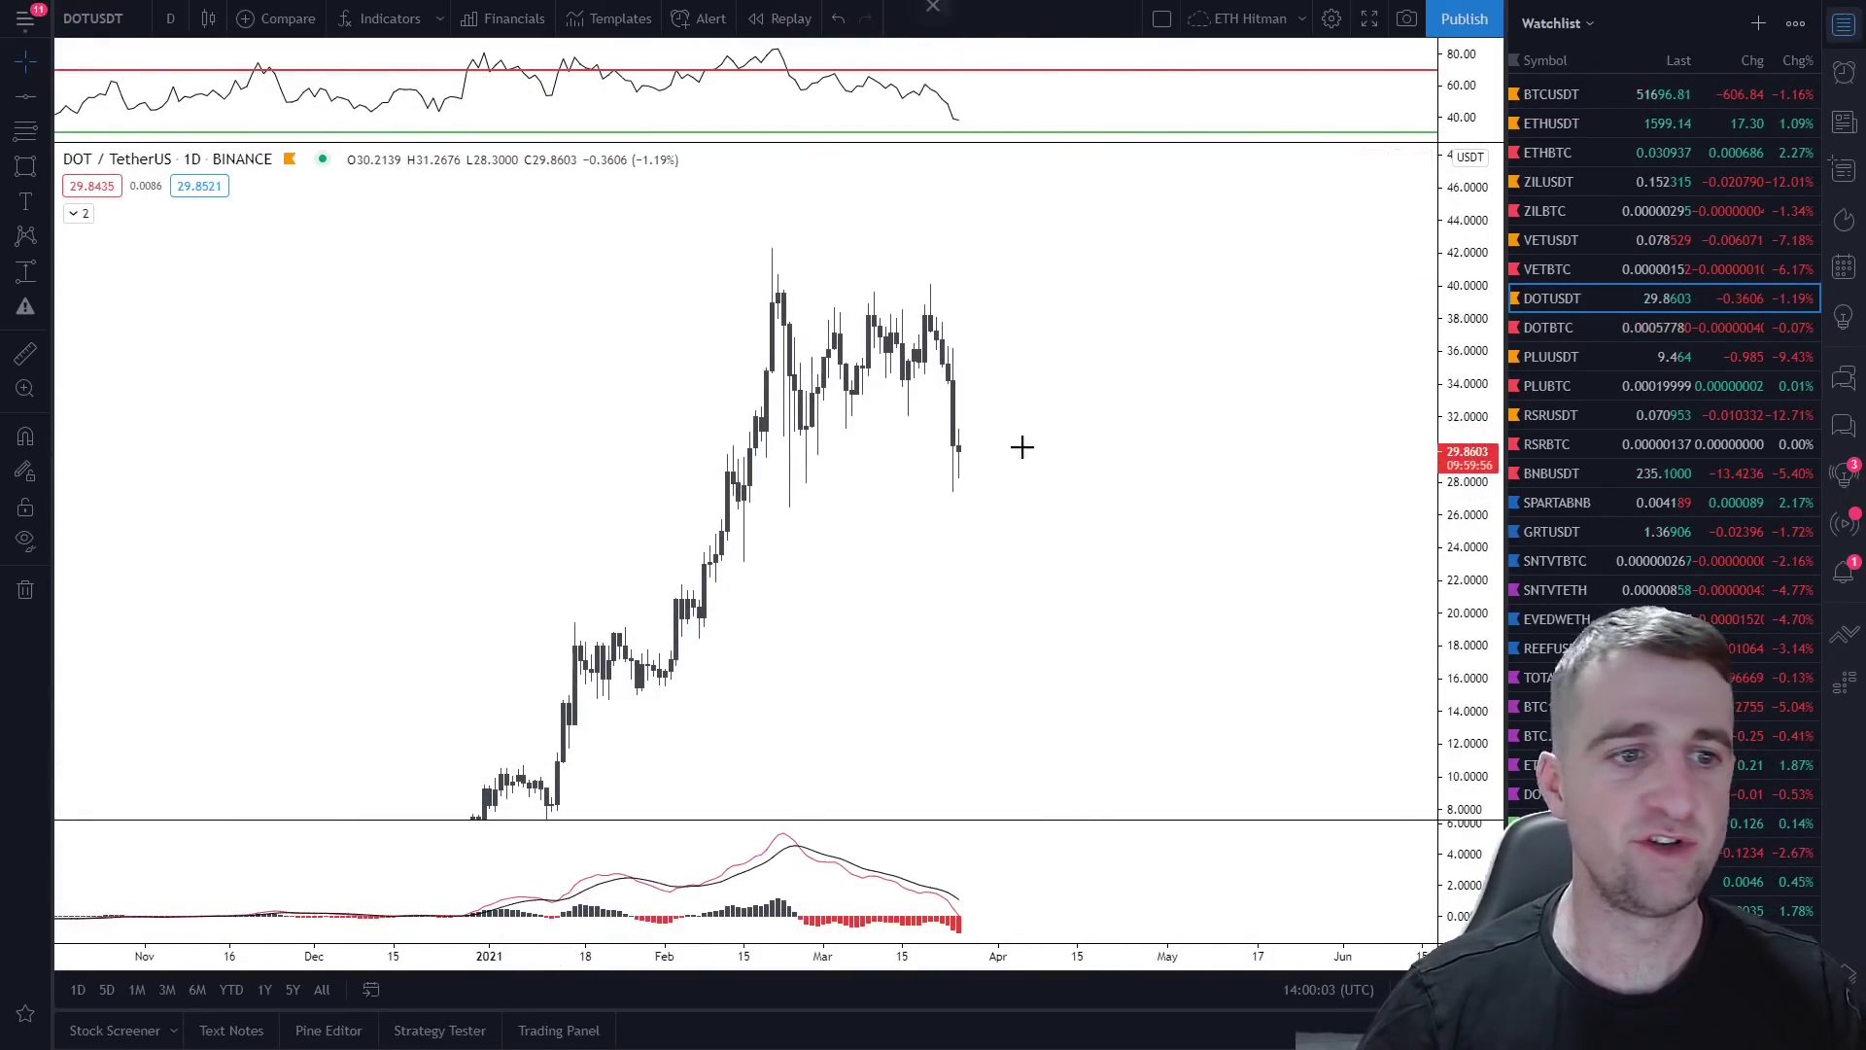
key("alt+w")
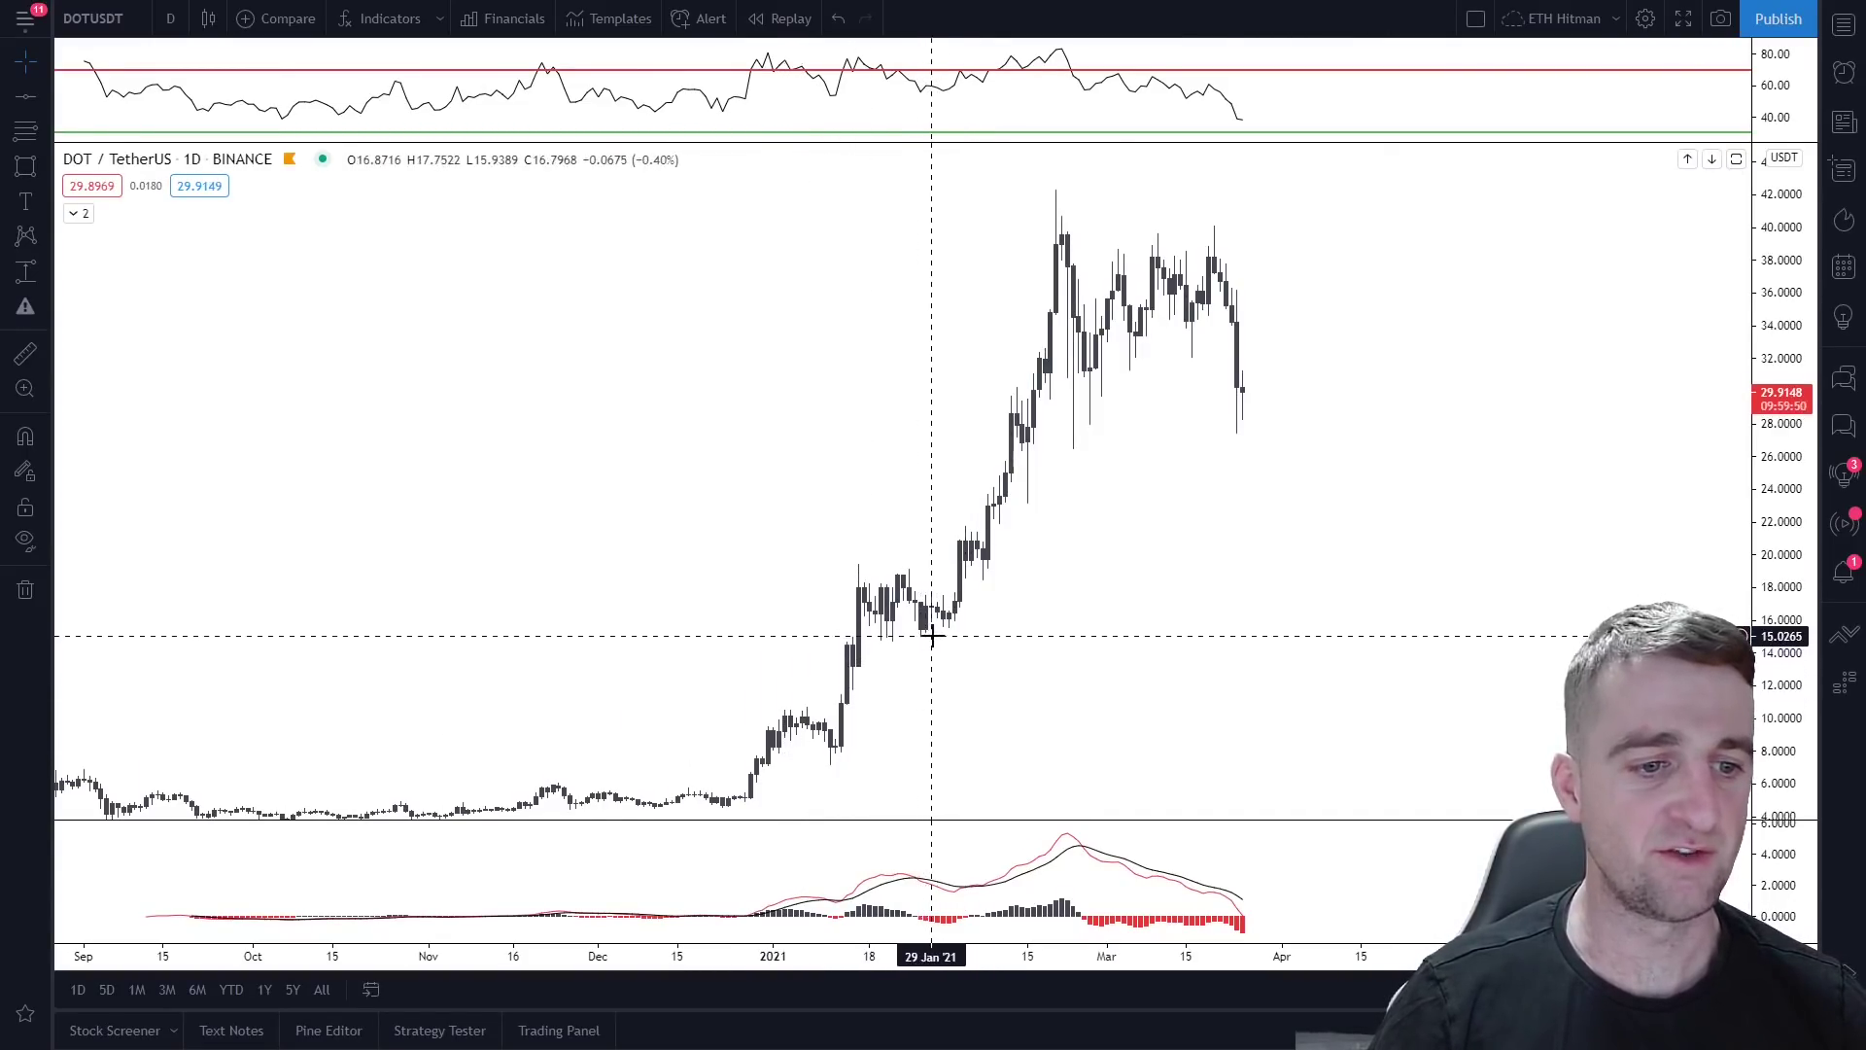
left_click_drag(1065, 598, 979, 621)
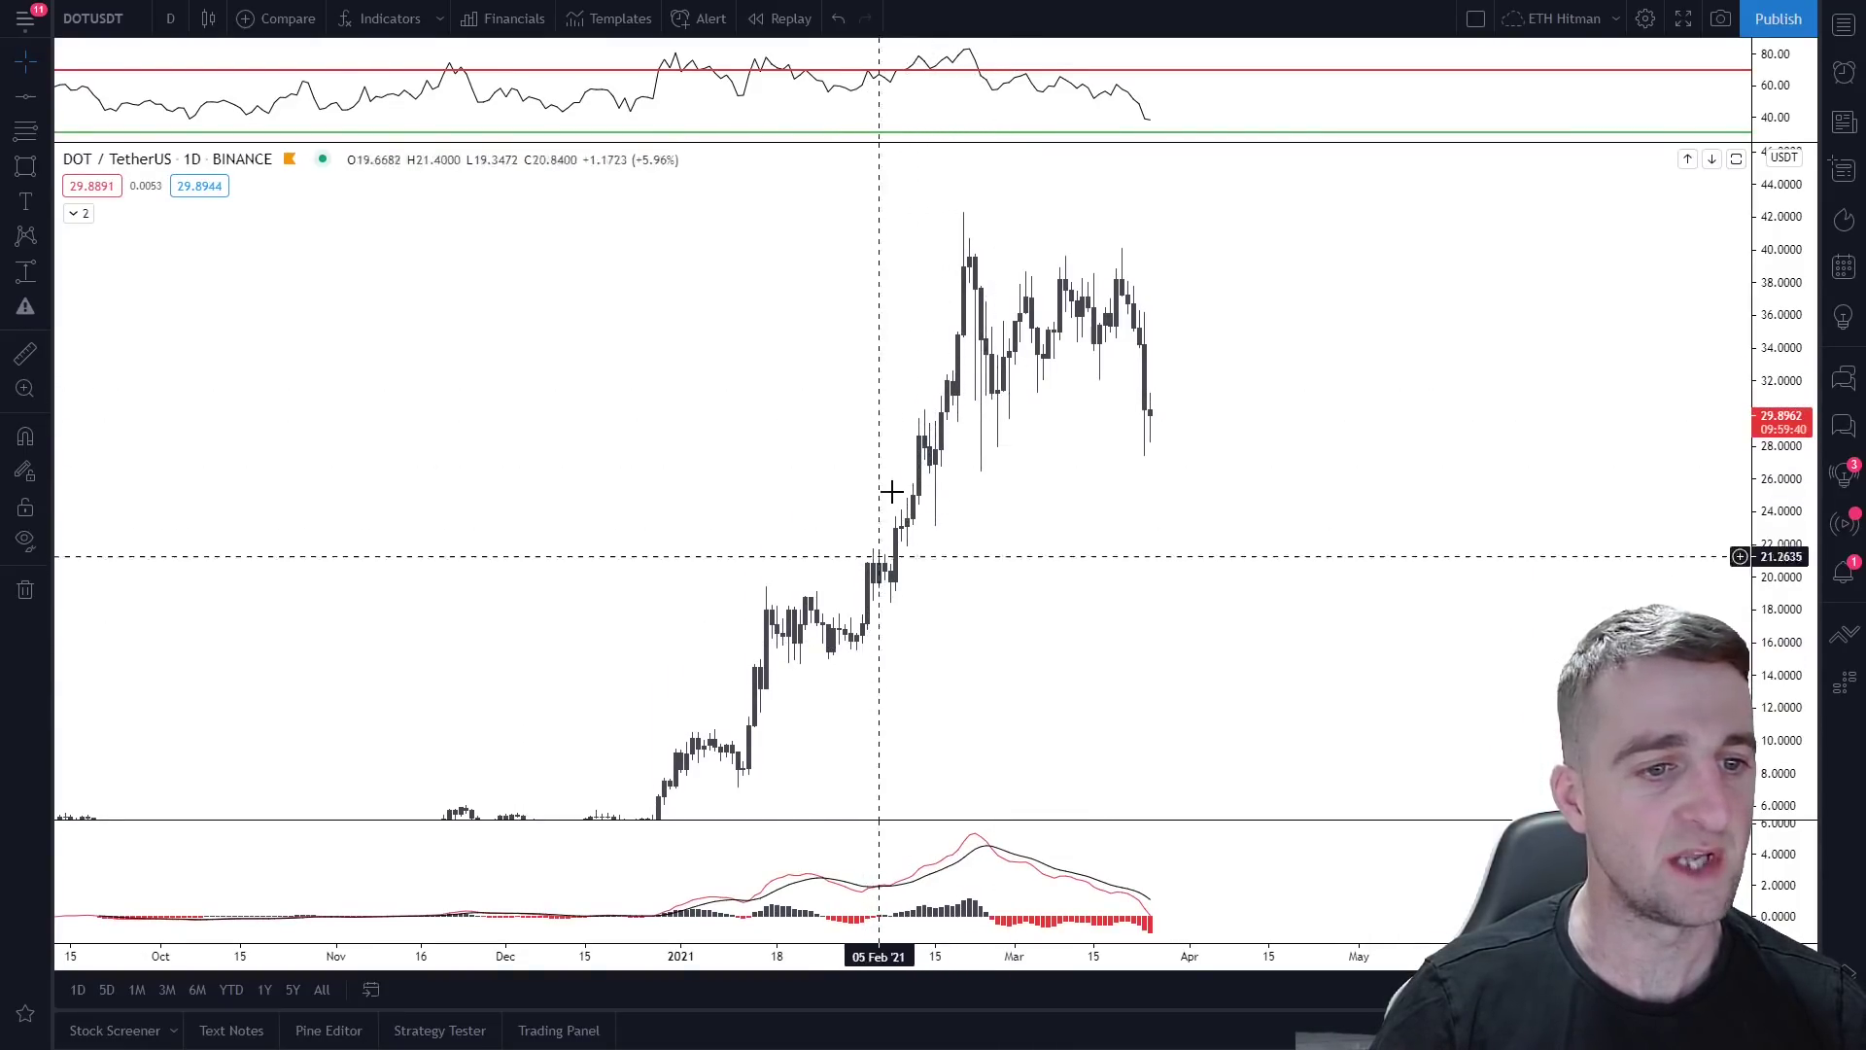
left_click(23, 134)
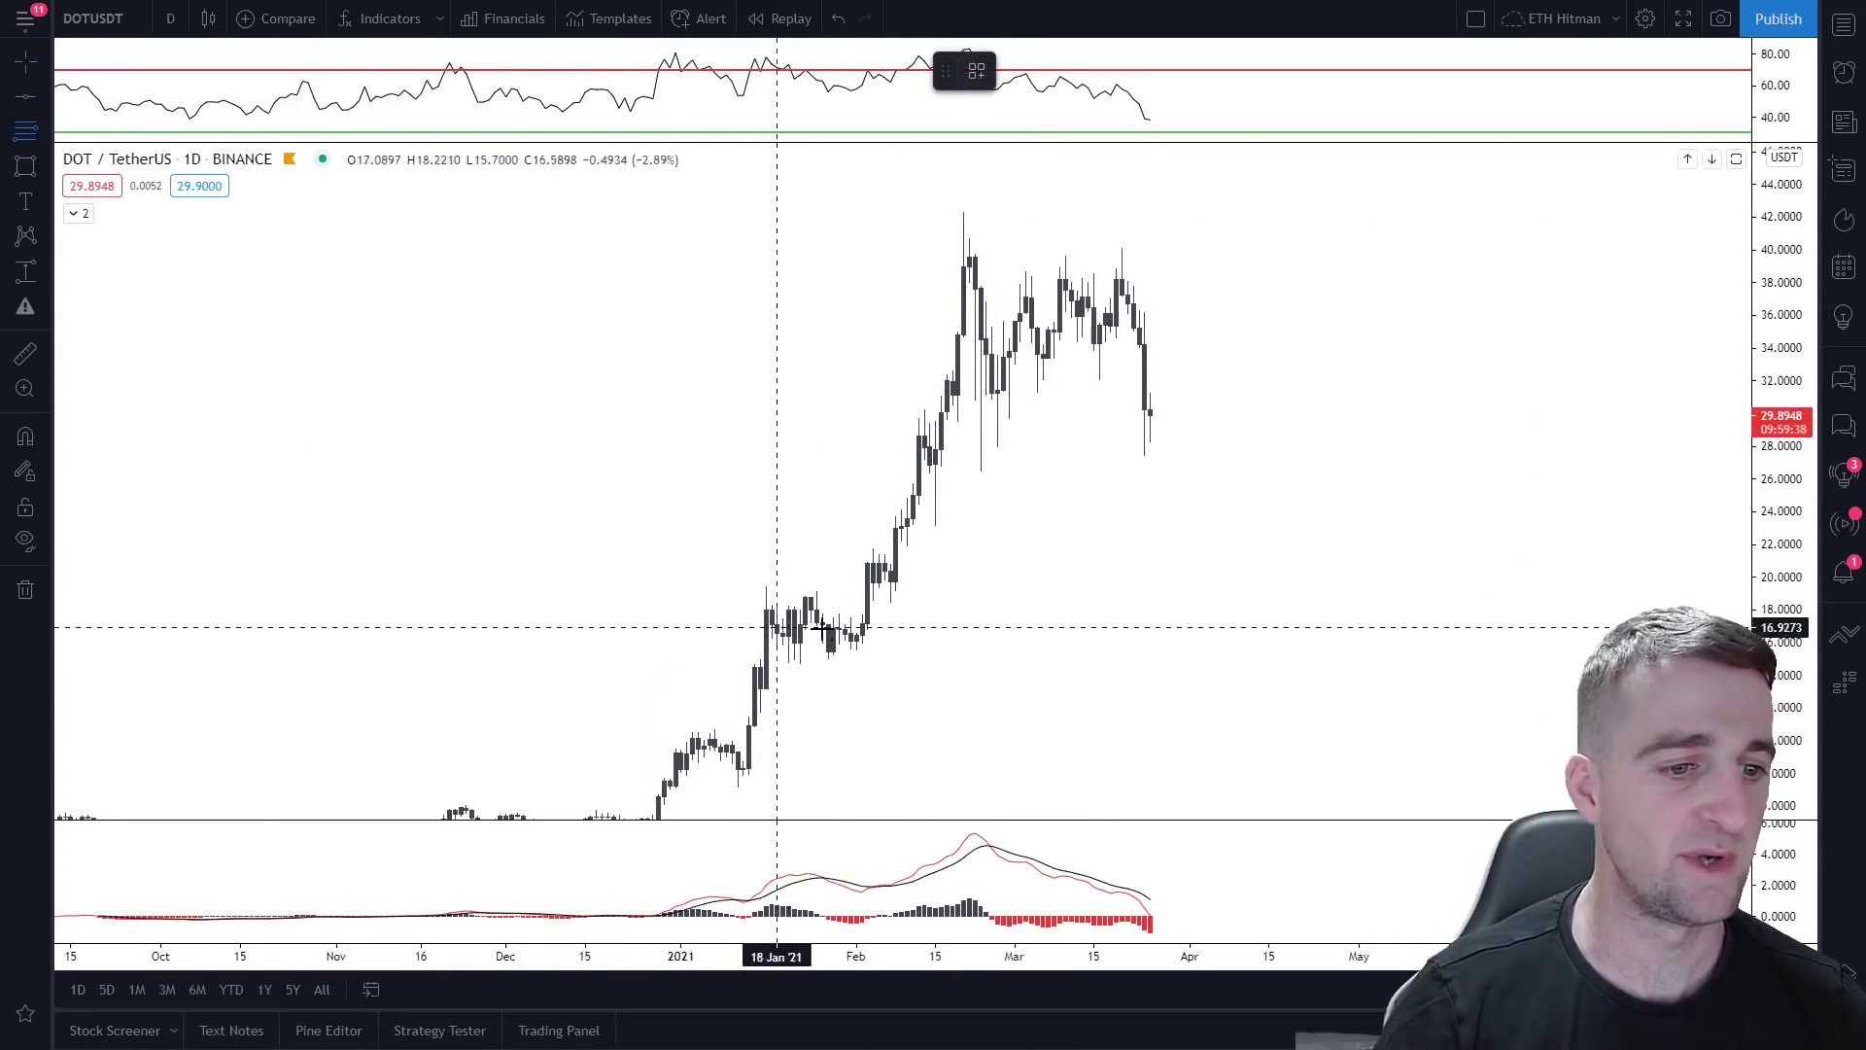
left_click_drag(828, 659, 1286, 211)
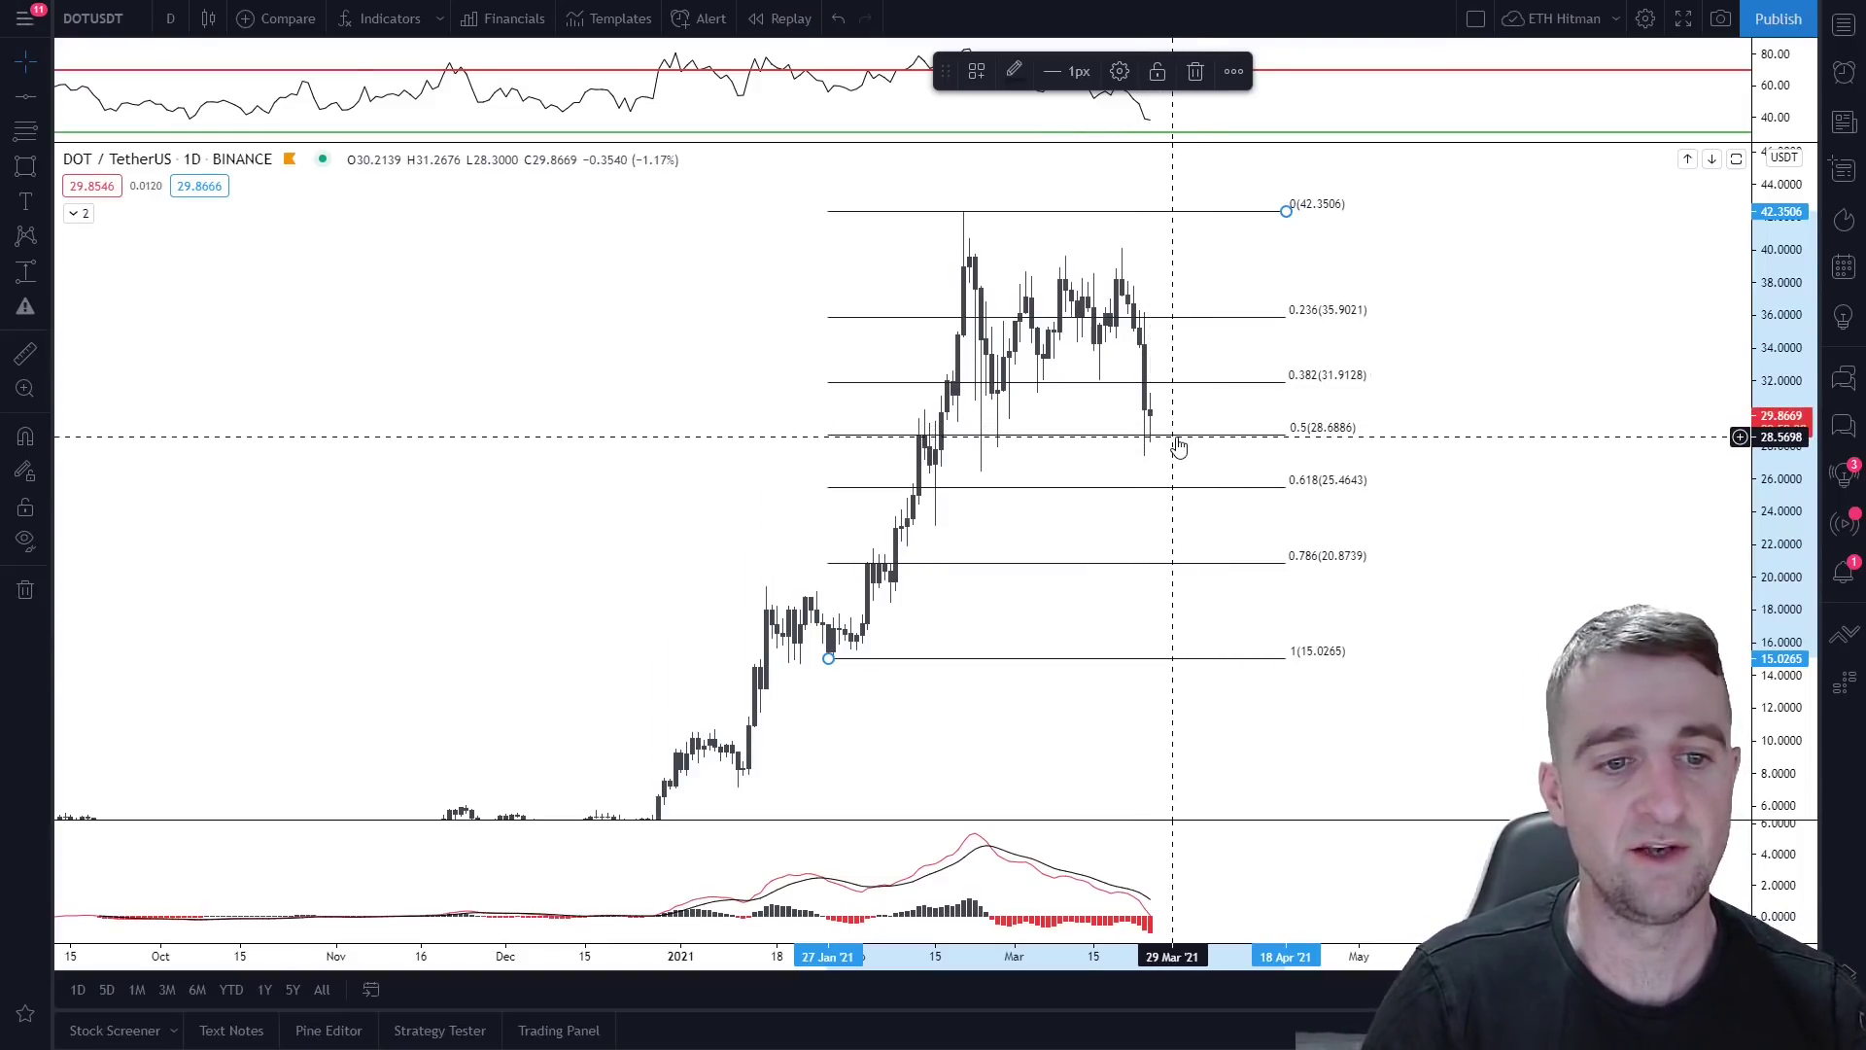
Step: Draw grey rectangles over the 0.382 and 0.618 levels, the 0.618 one spanning about 25.18 to 26.55
left_click(25, 165)
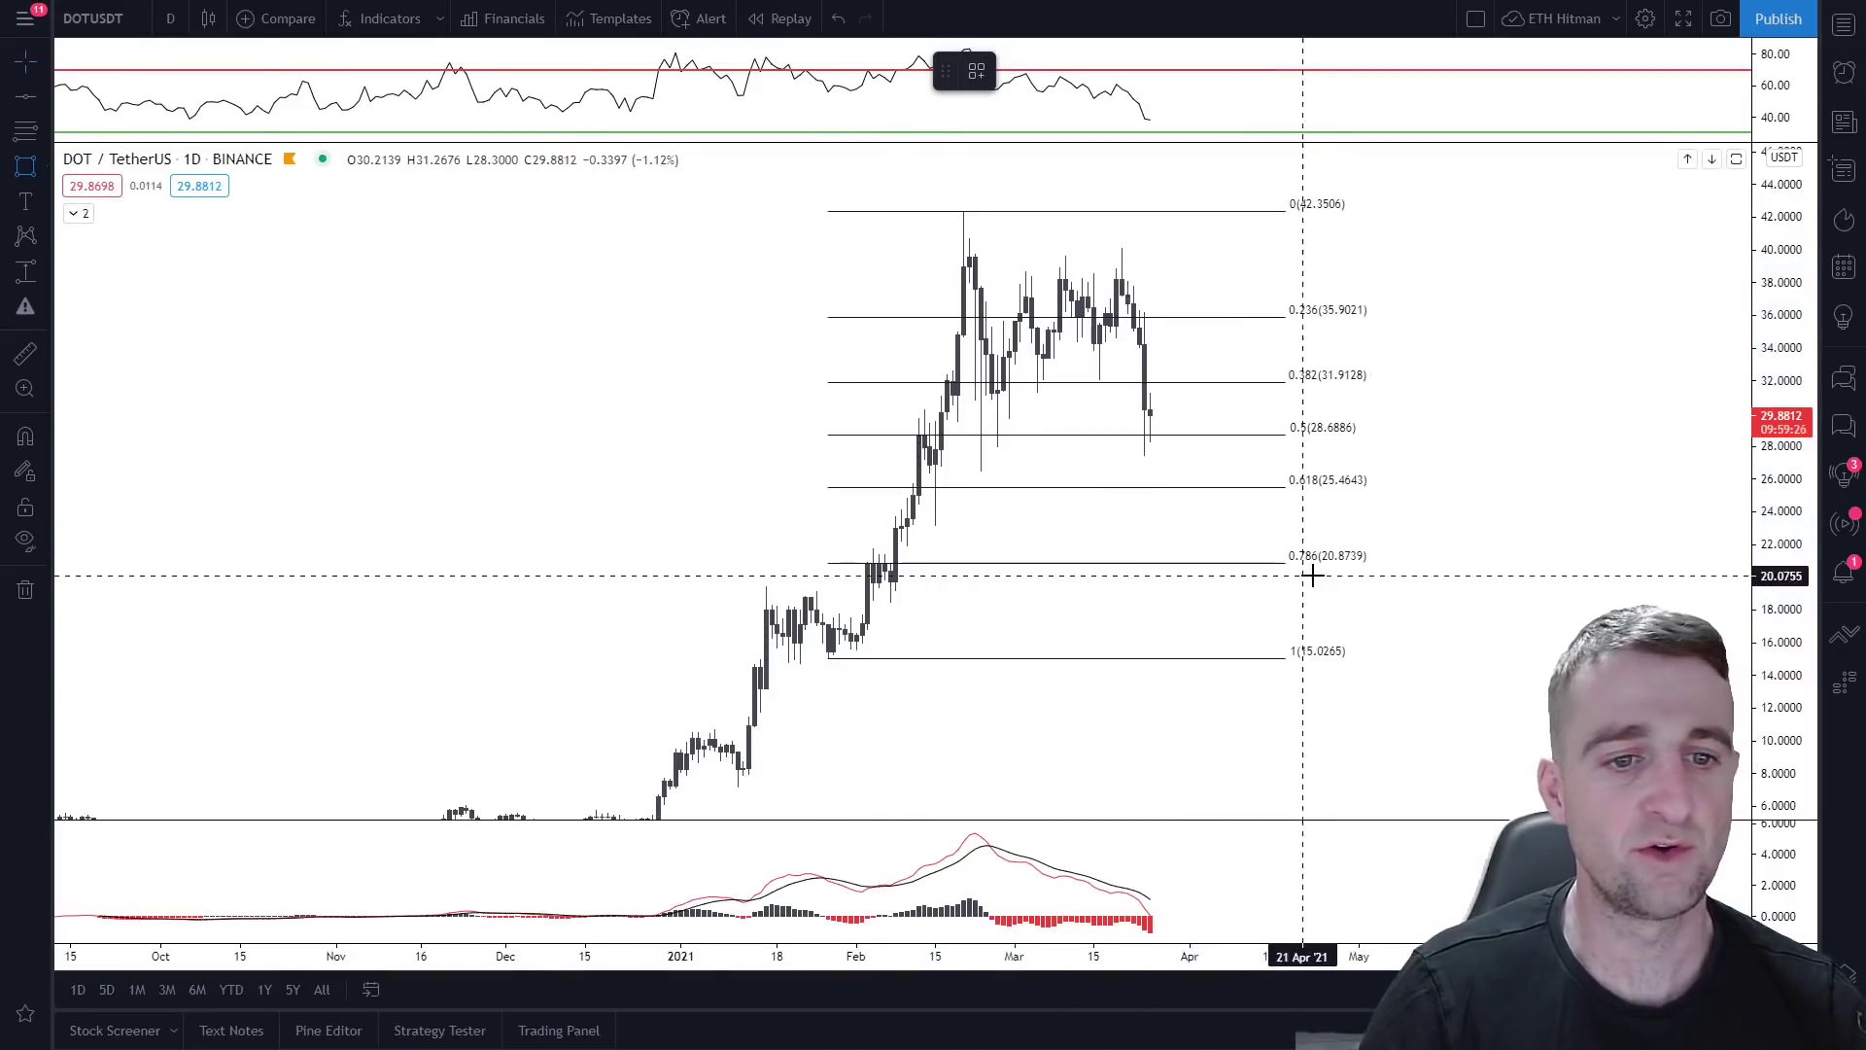
left_click_drag(1128, 370, 1400, 388)
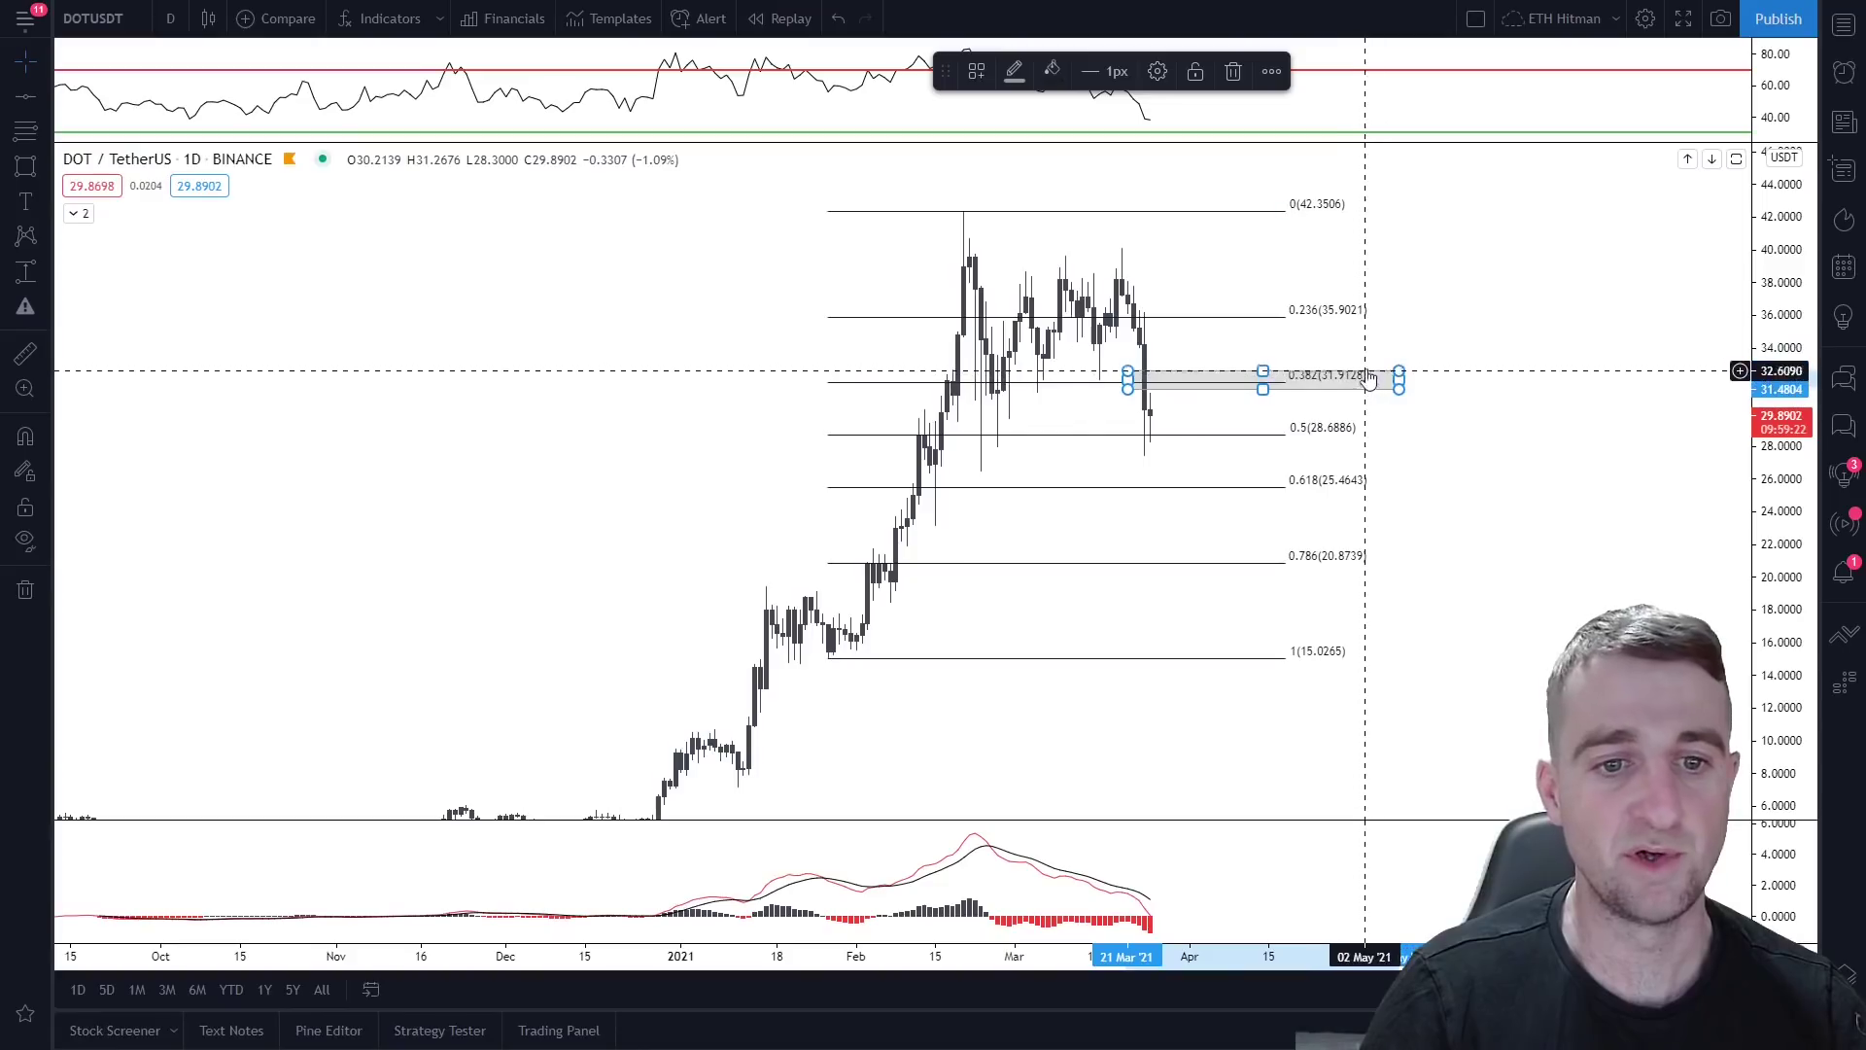
left_click(25, 165)
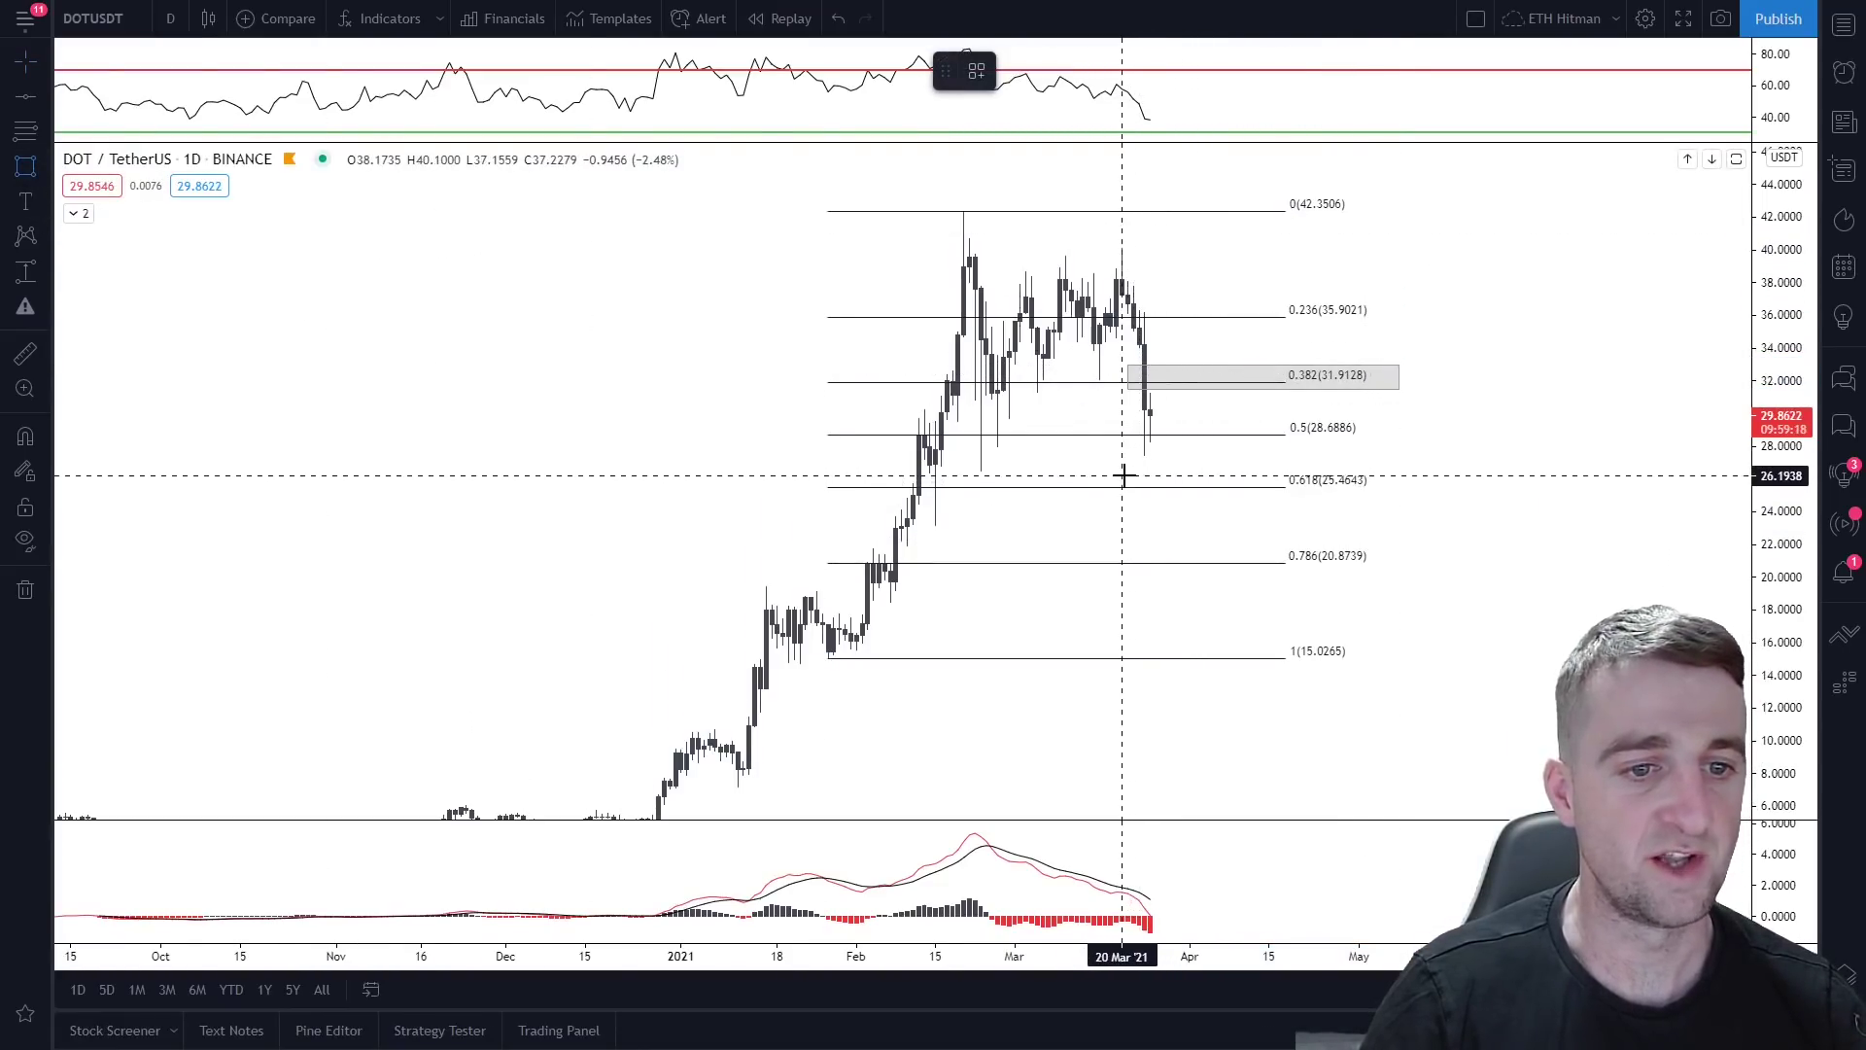
left_click_drag(1152, 476, 1387, 480)
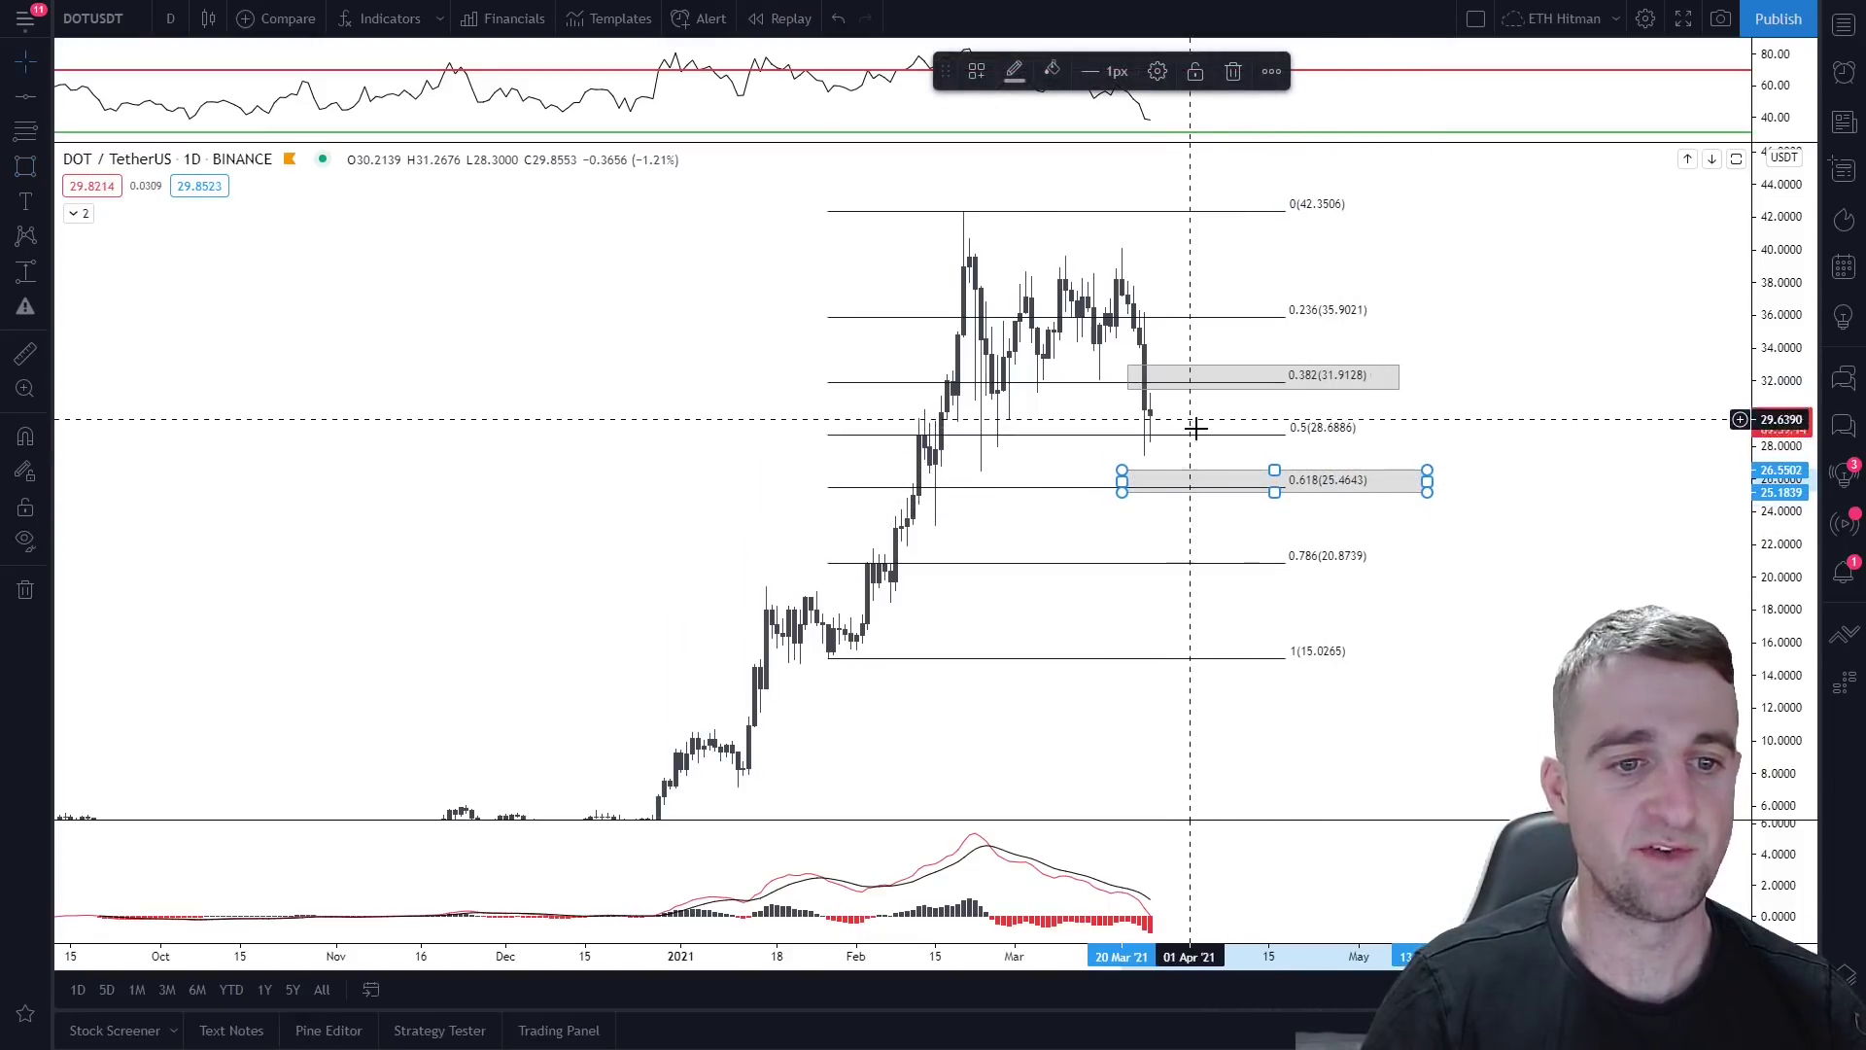
Step: Duplicate the rectangle on the 0.618 level and place the copy over the 0.5 level
key("ctrl+v")
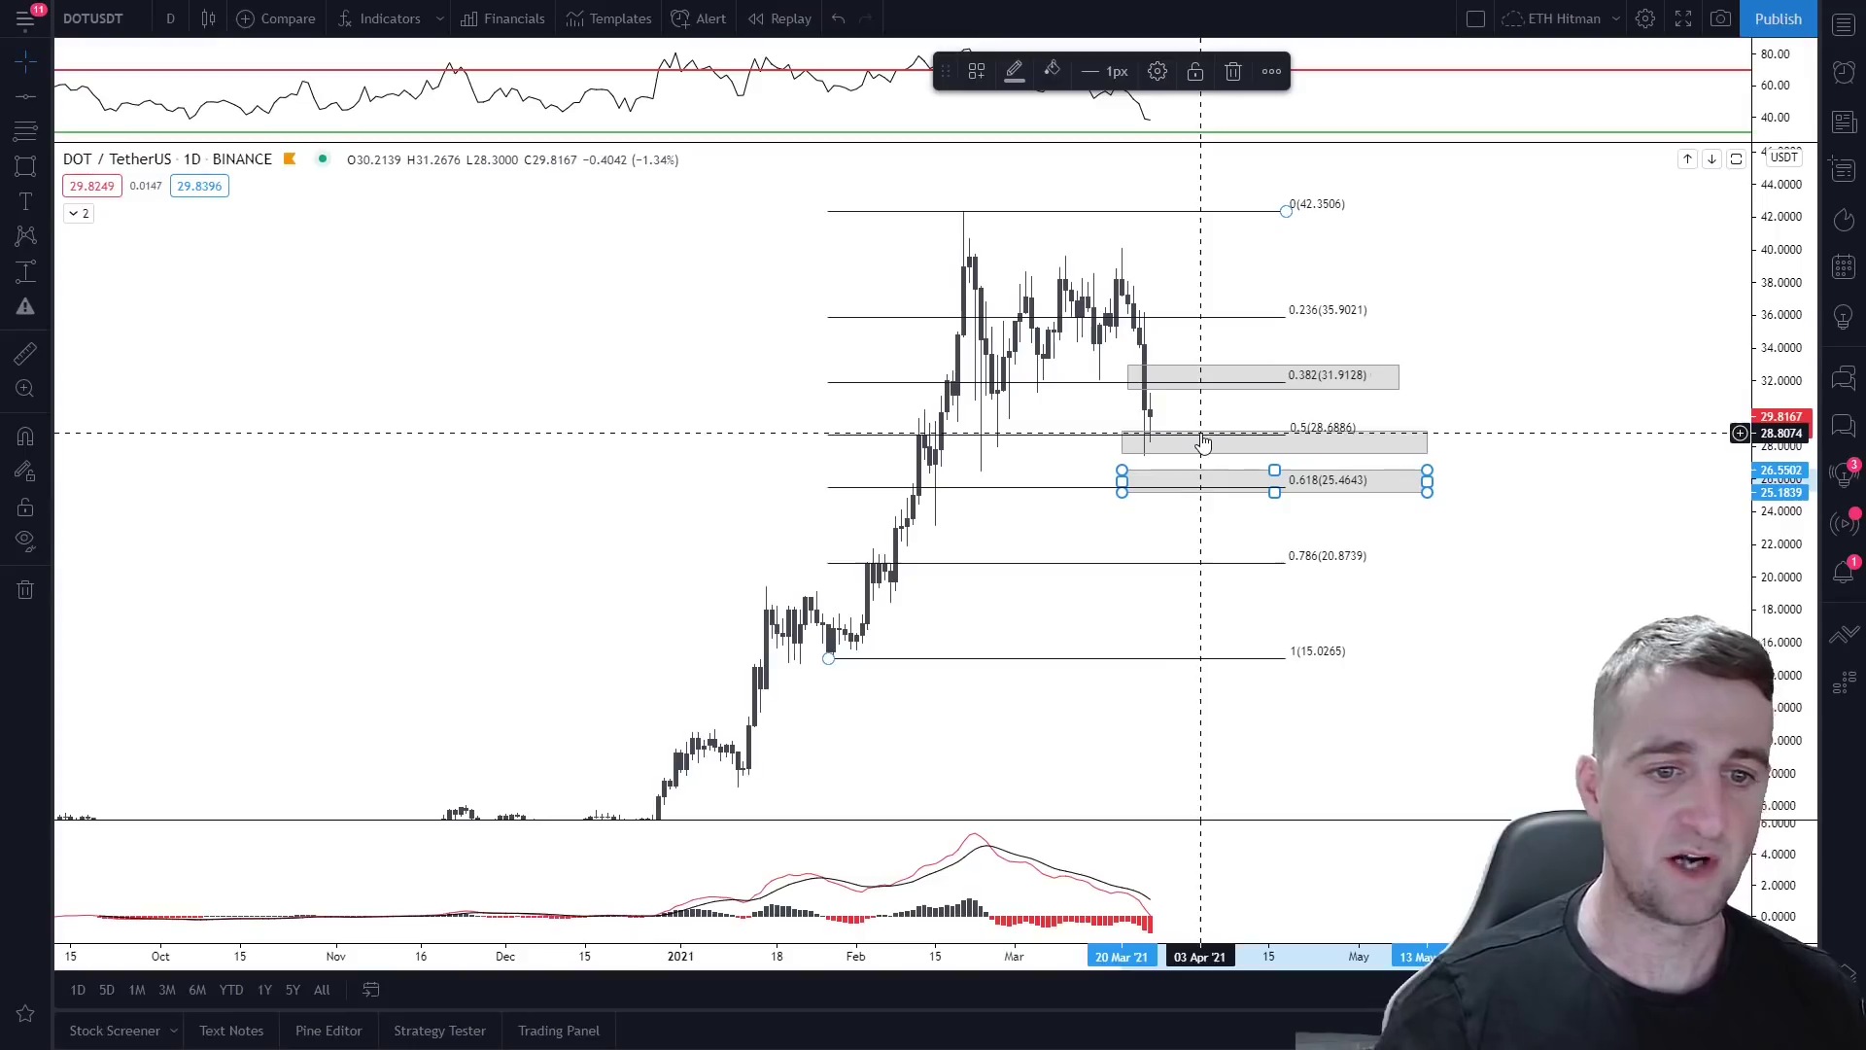
left_click_drag(1388, 442, 1390, 418)
left_click(1441, 386)
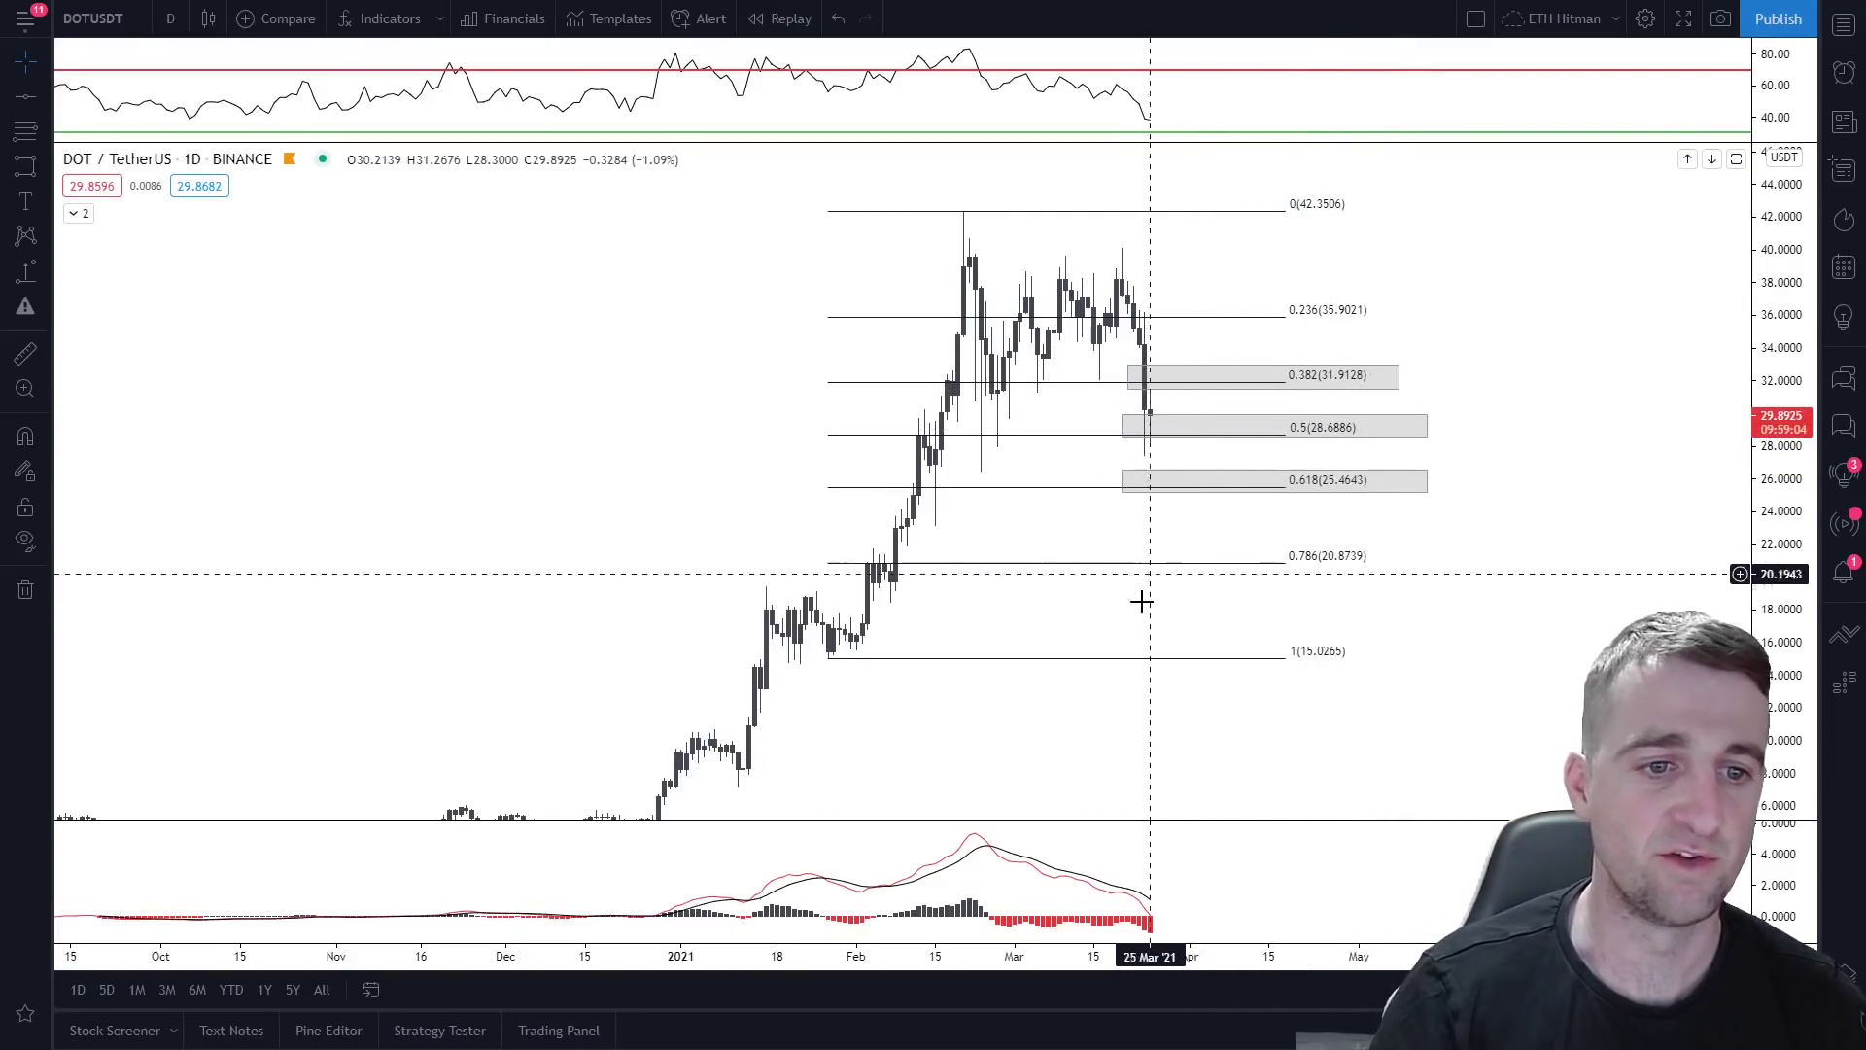
Step: Switch to the ETHUSDT chart and set its interval to 1 week
left_click_drag(729, 479, 803, 401)
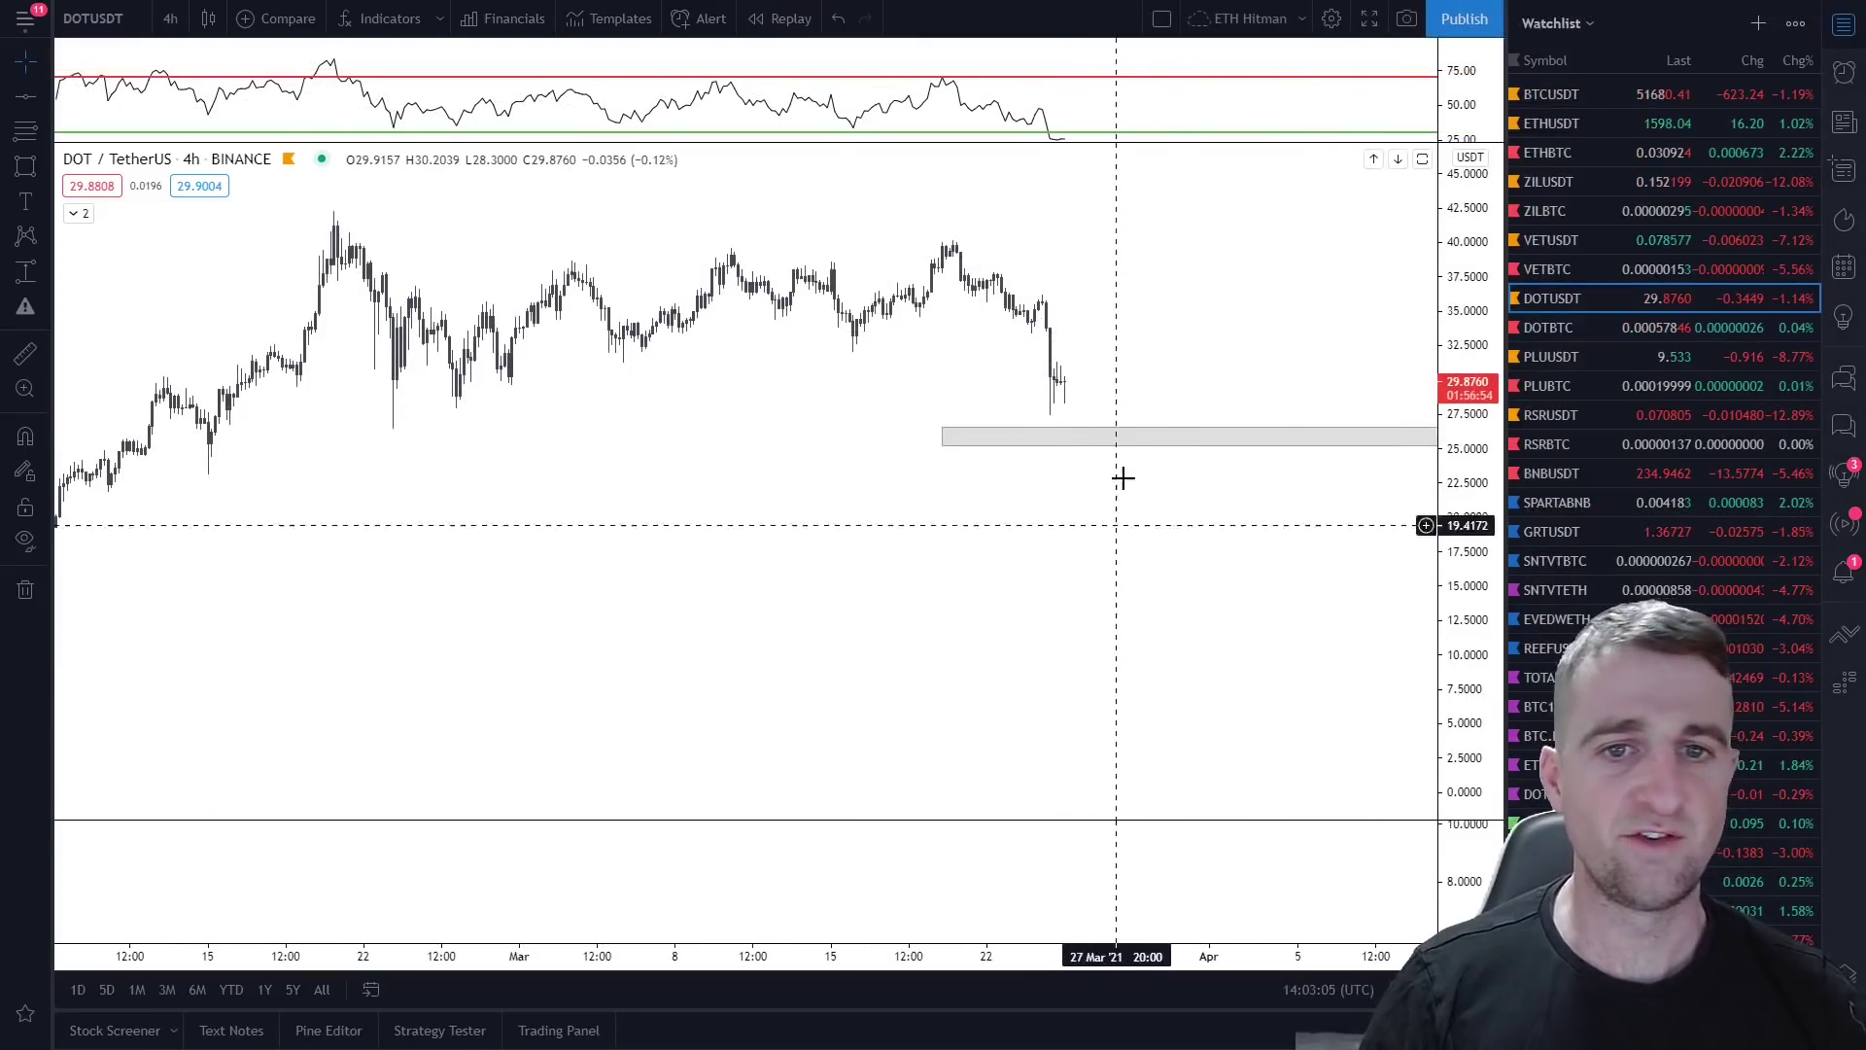
left_click(1579, 125)
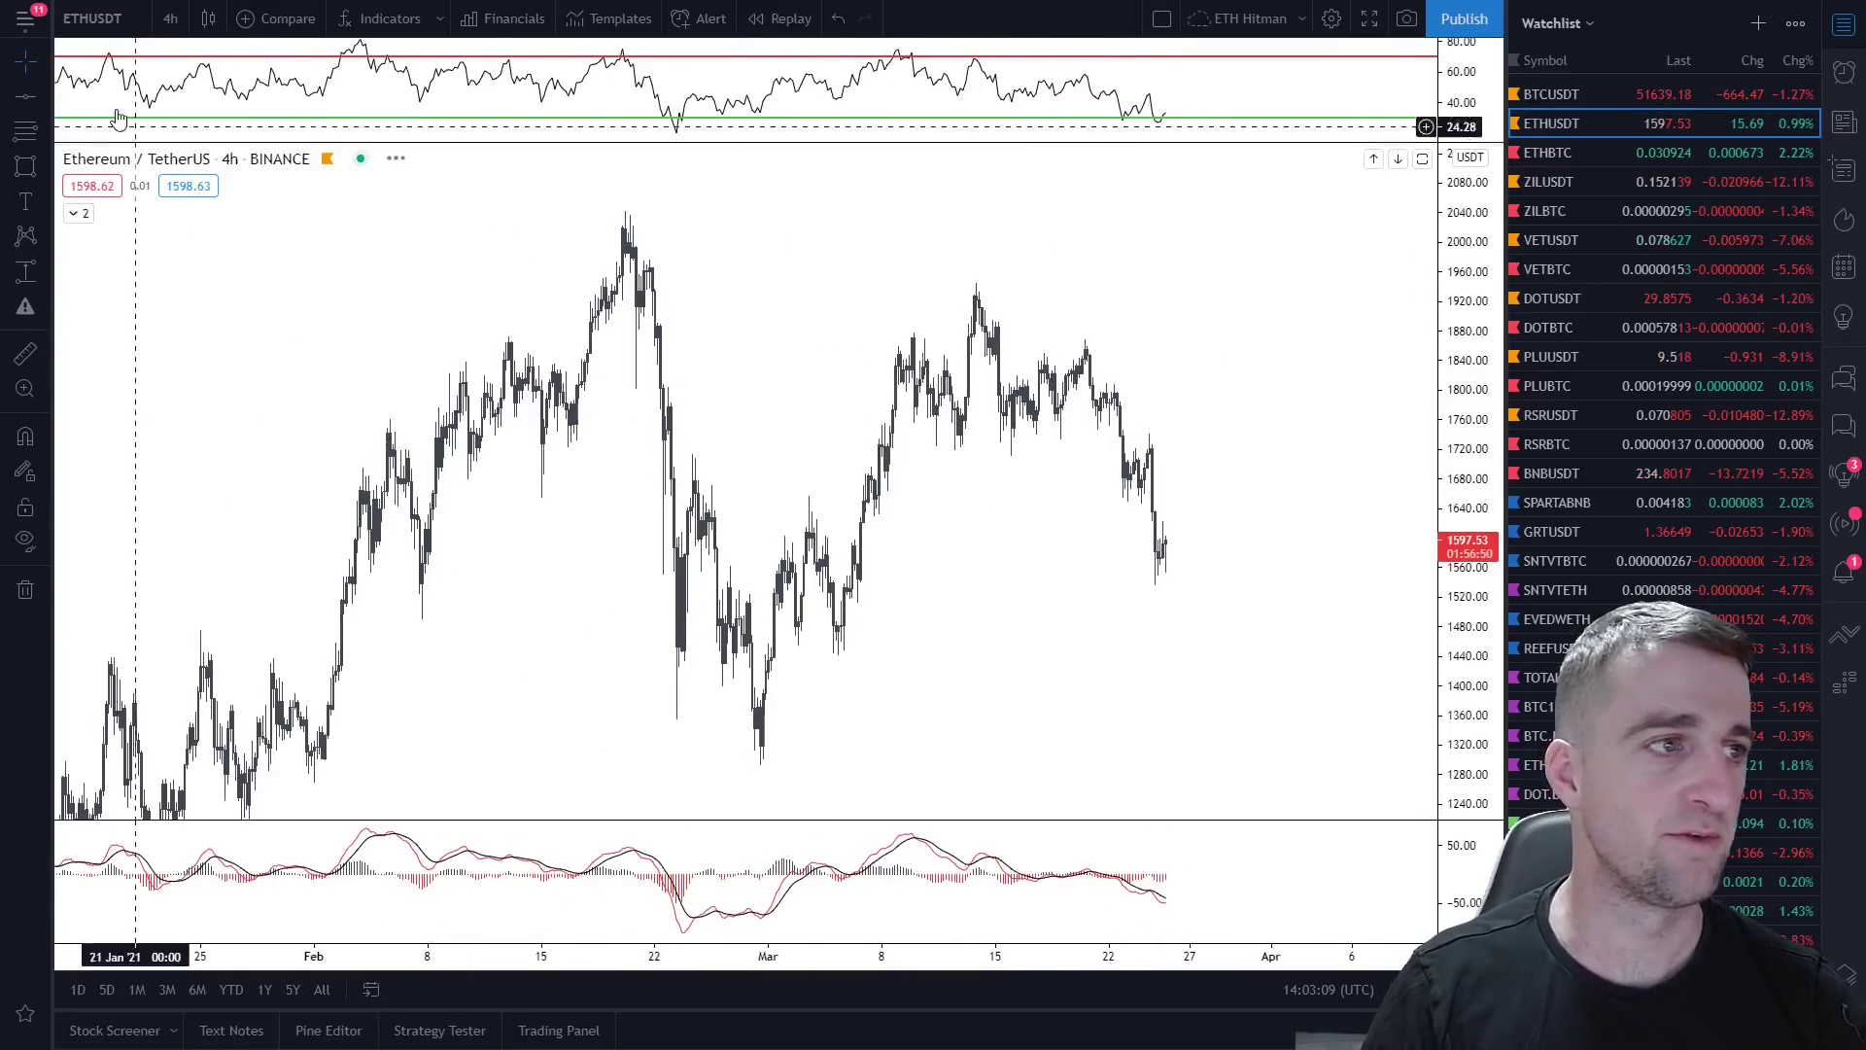
left_click(171, 18)
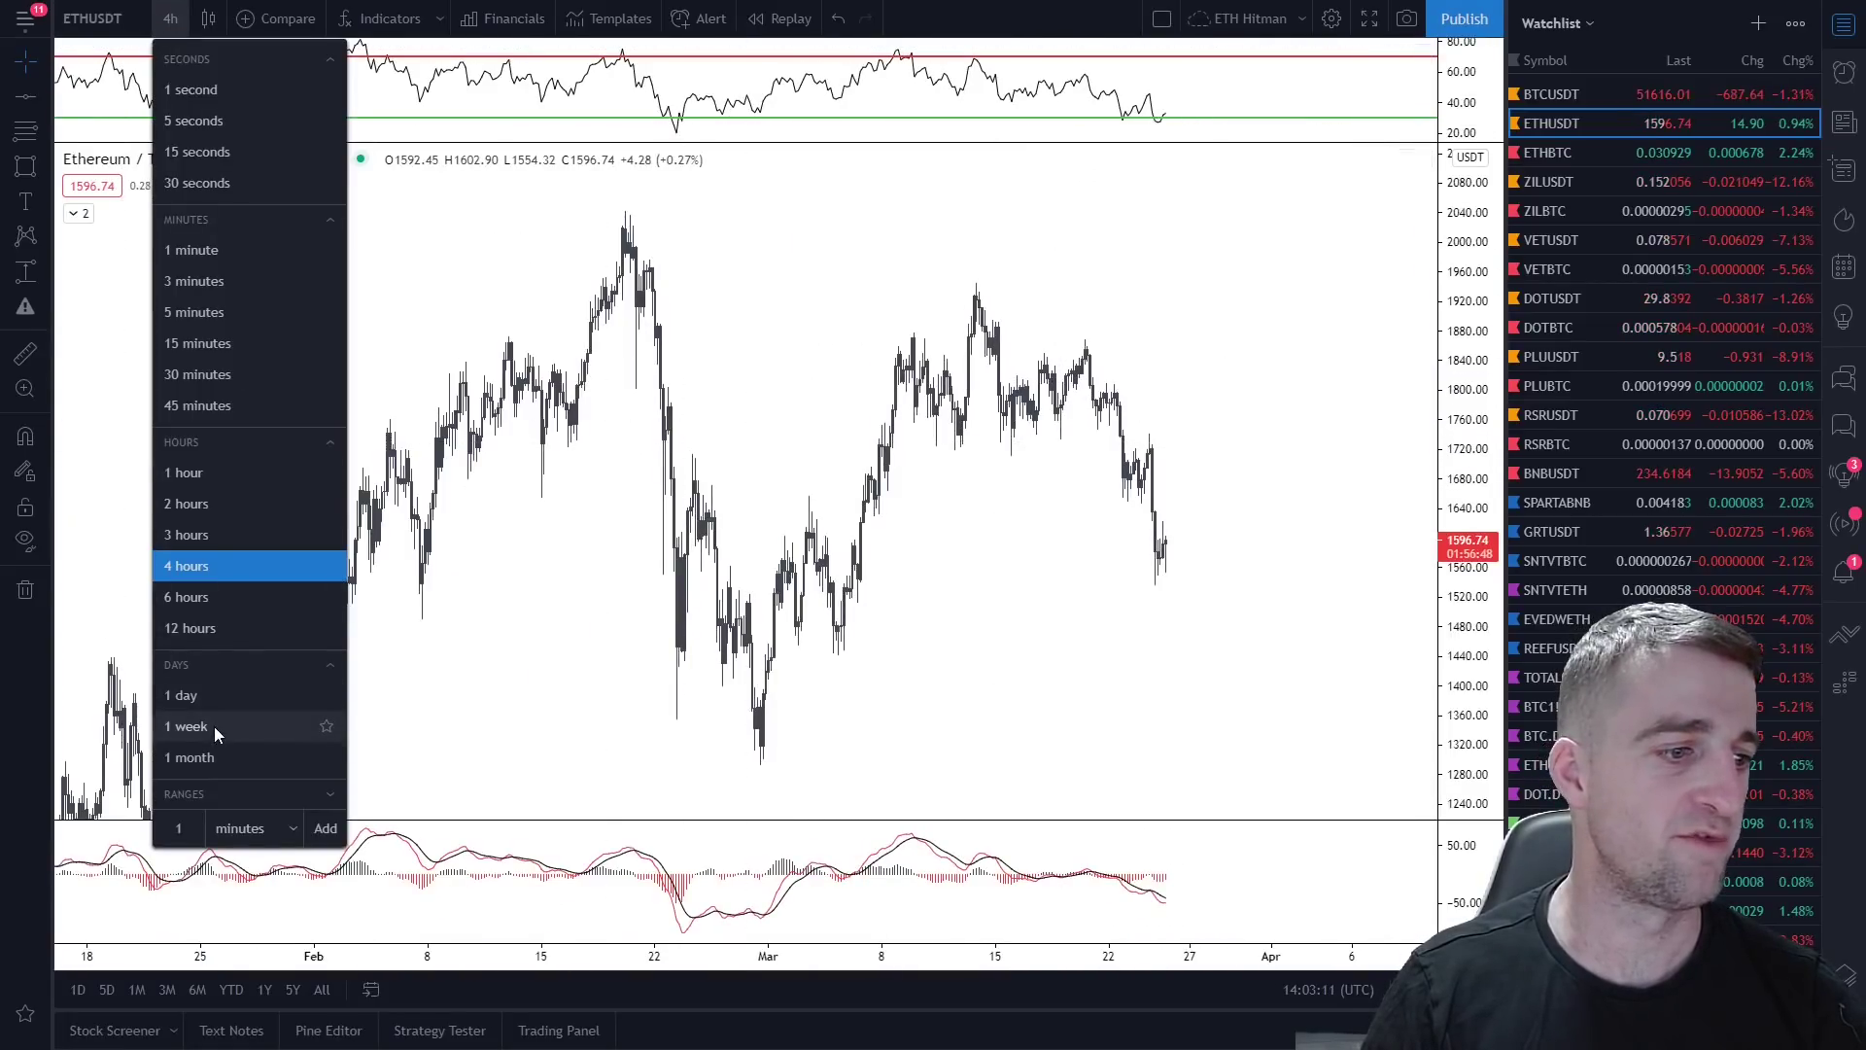
left_click(185, 726)
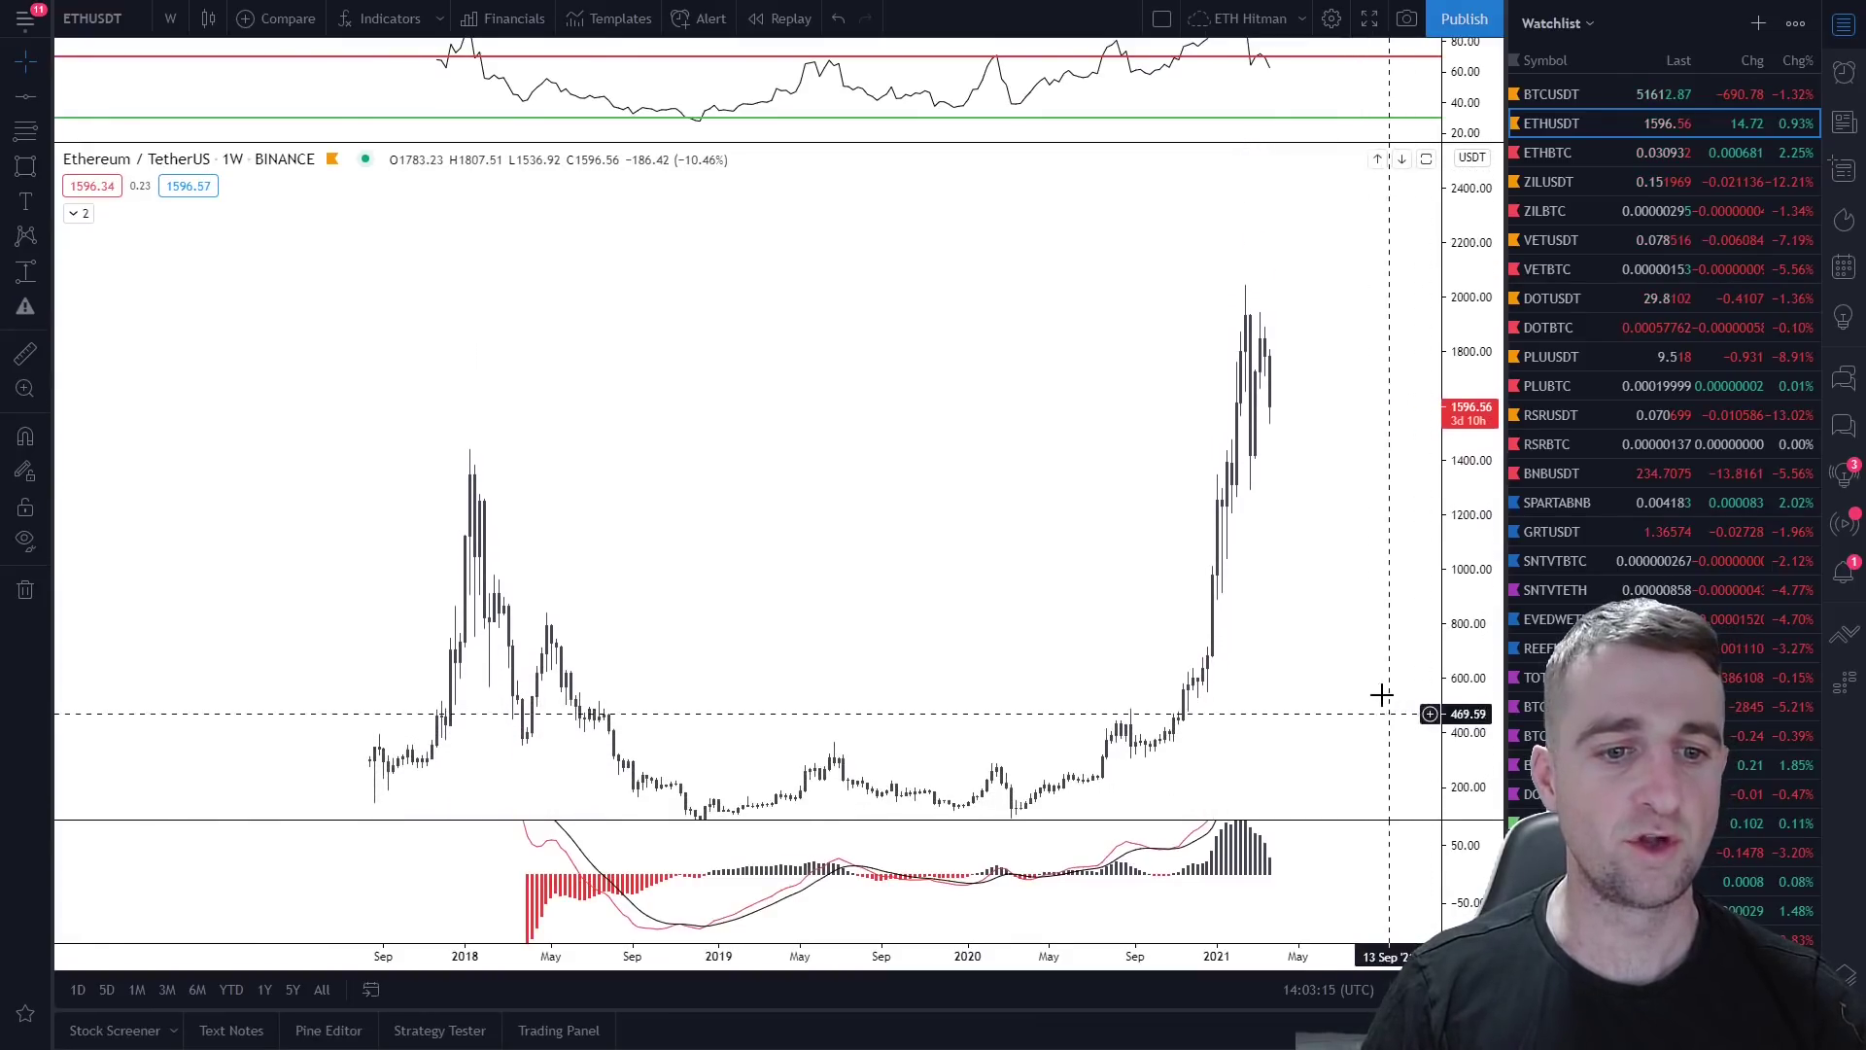
Step: Draw a Fib Retracement from the 8 Jan 2018 high near 1,438 down to about 76 in January 2021
left_click_drag(1381, 694, 1261, 554)
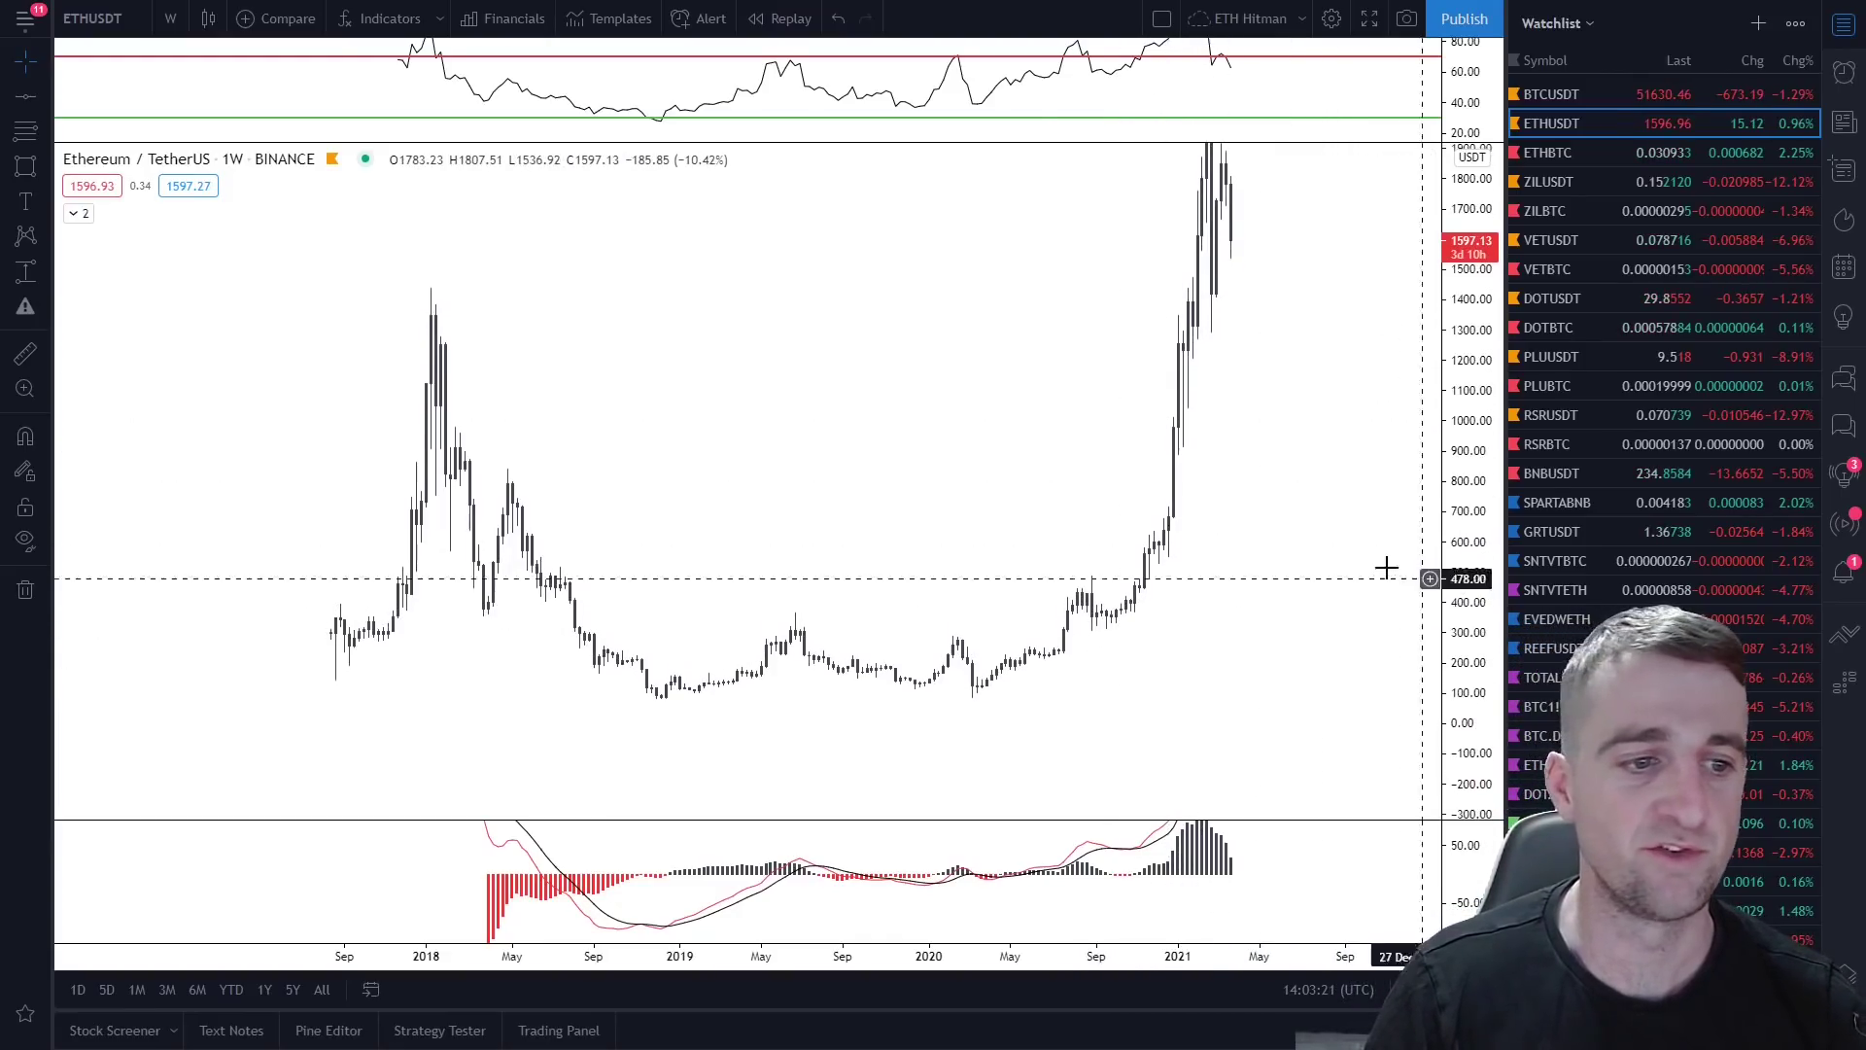
left_click_drag(1387, 567, 1281, 600)
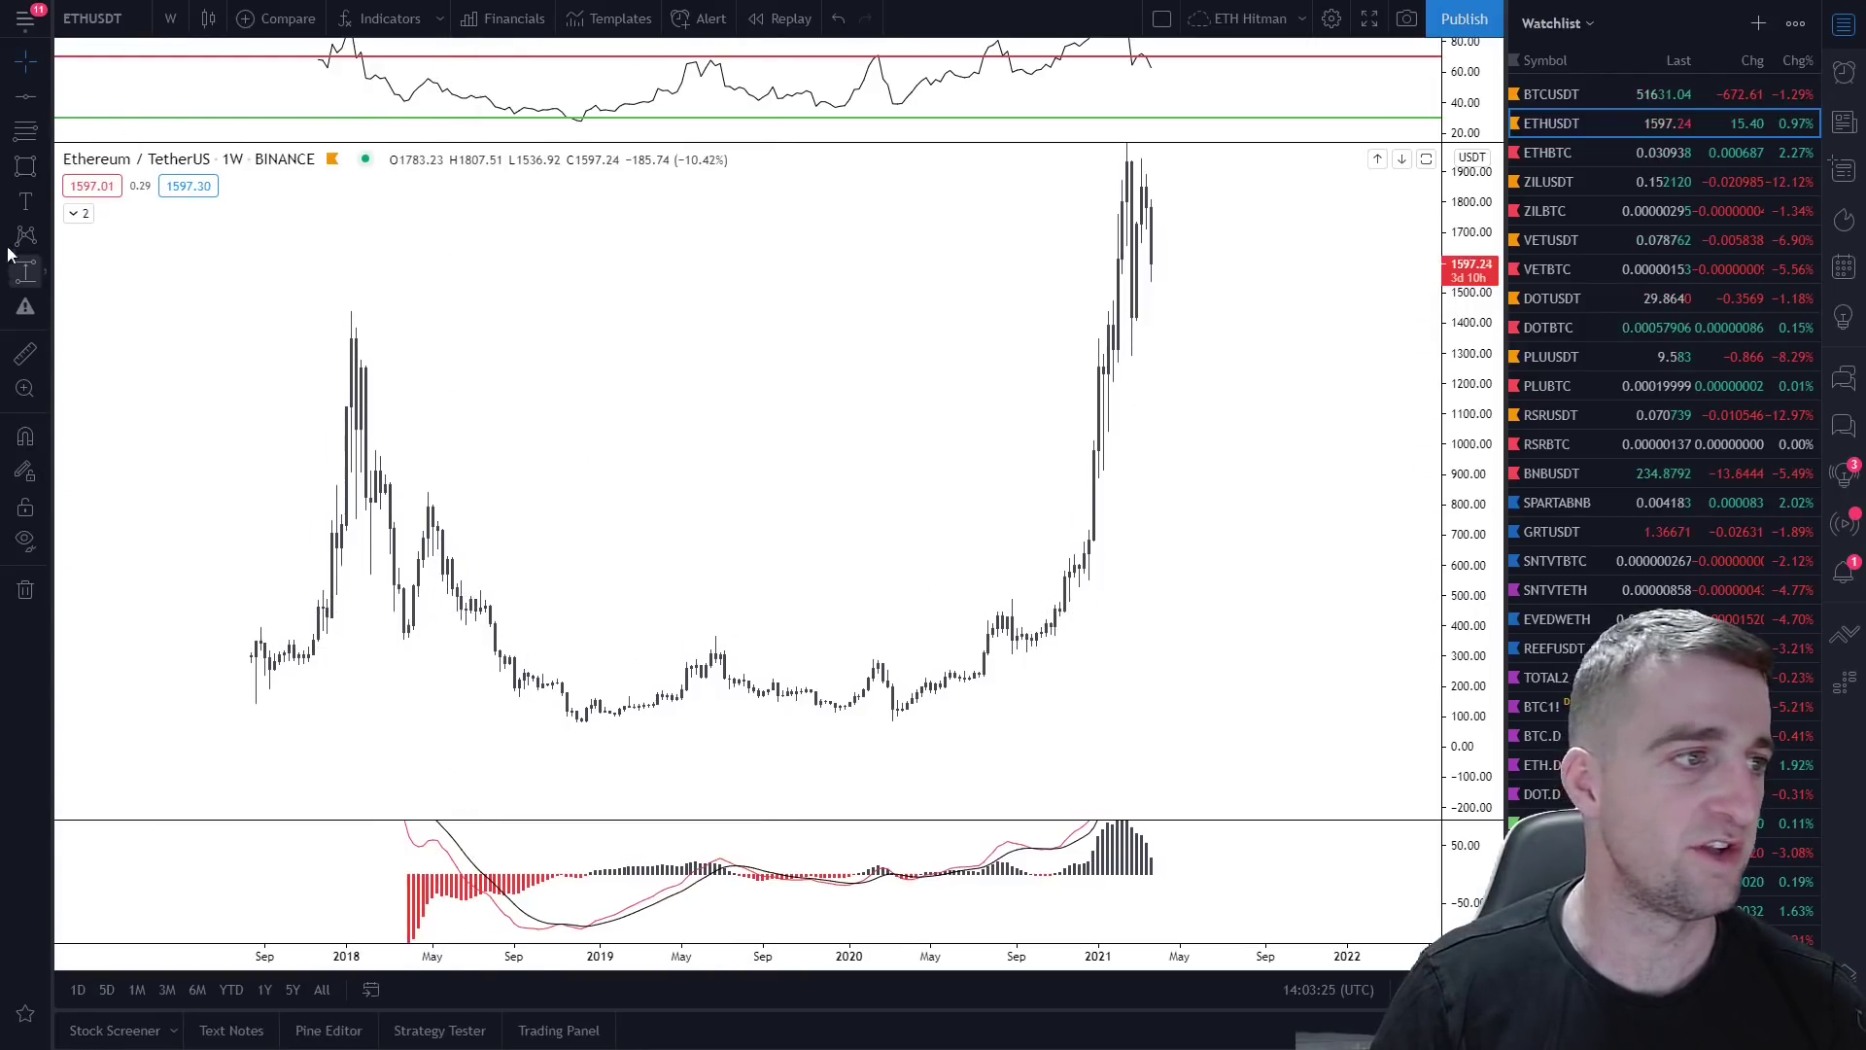
left_click(19, 138)
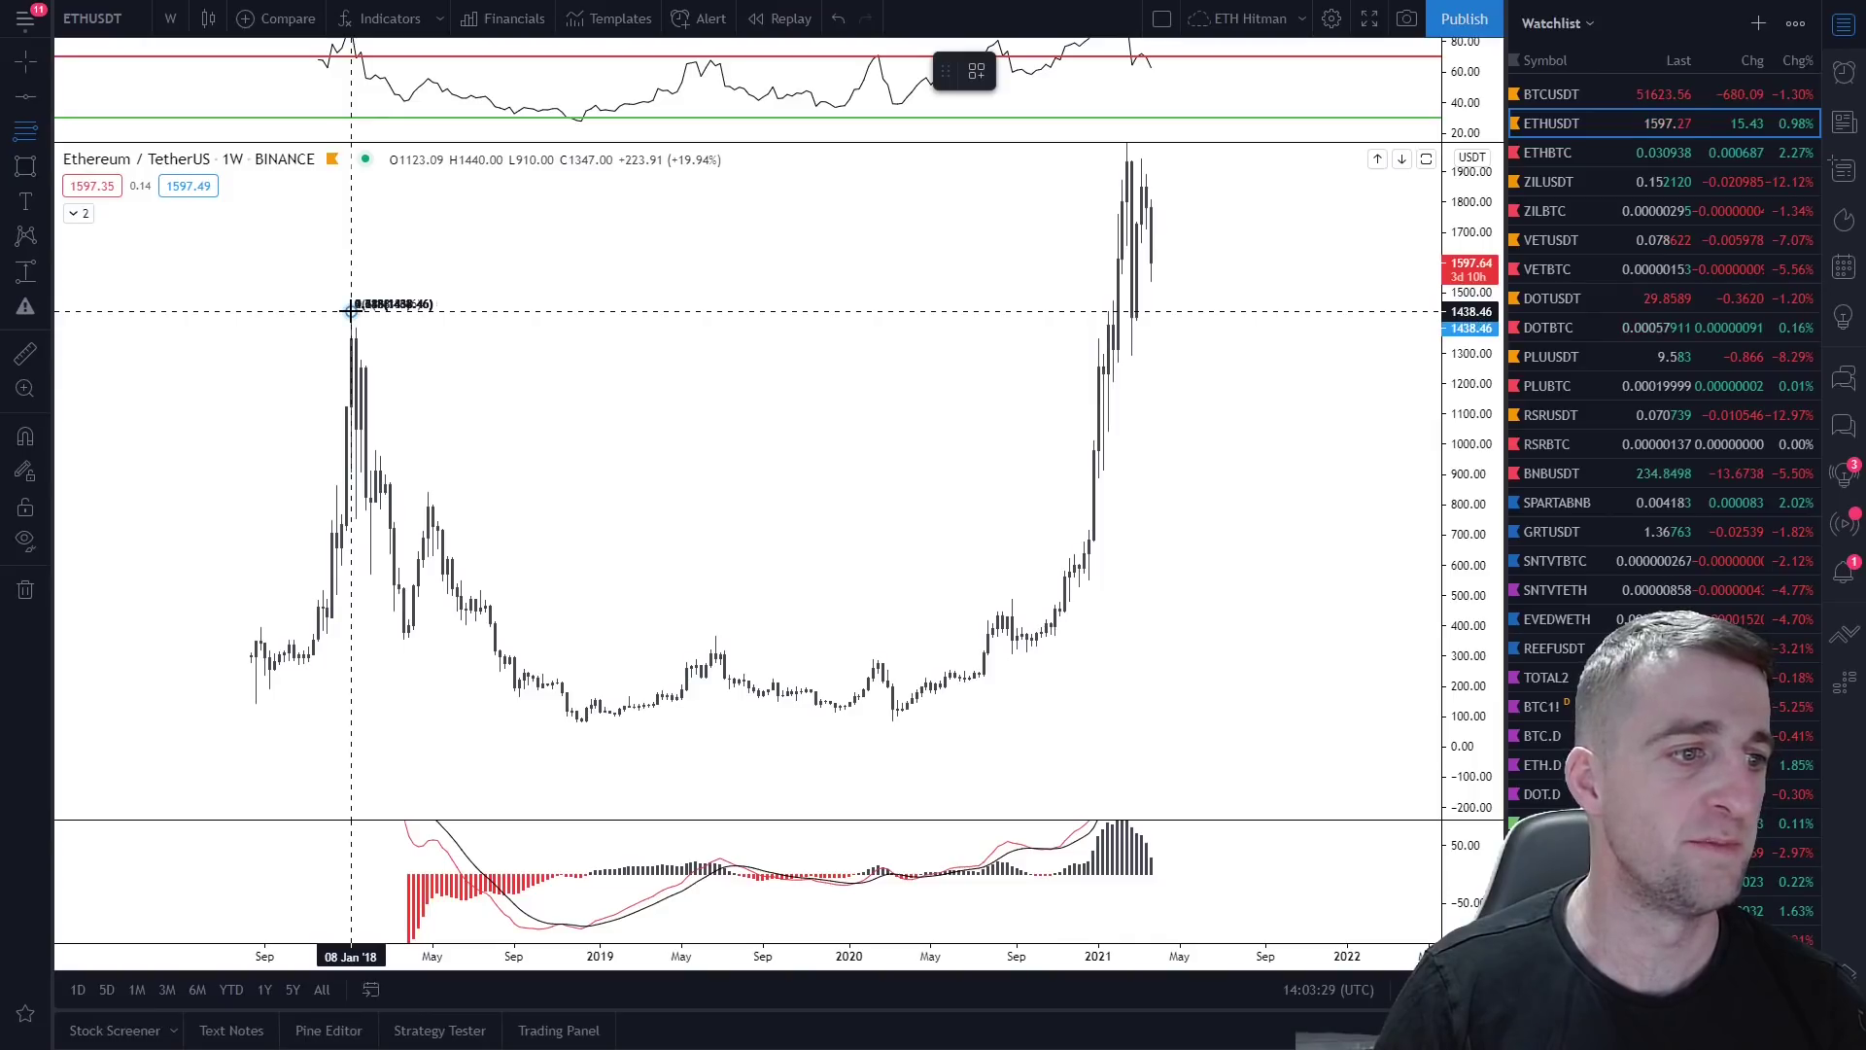
mouse_move(351, 310)
left_mouse_down()
mouse_move(530, 393)
mouse_move(804, 687)
mouse_move(1020, 741)
mouse_move(1099, 723)
left_mouse_up()
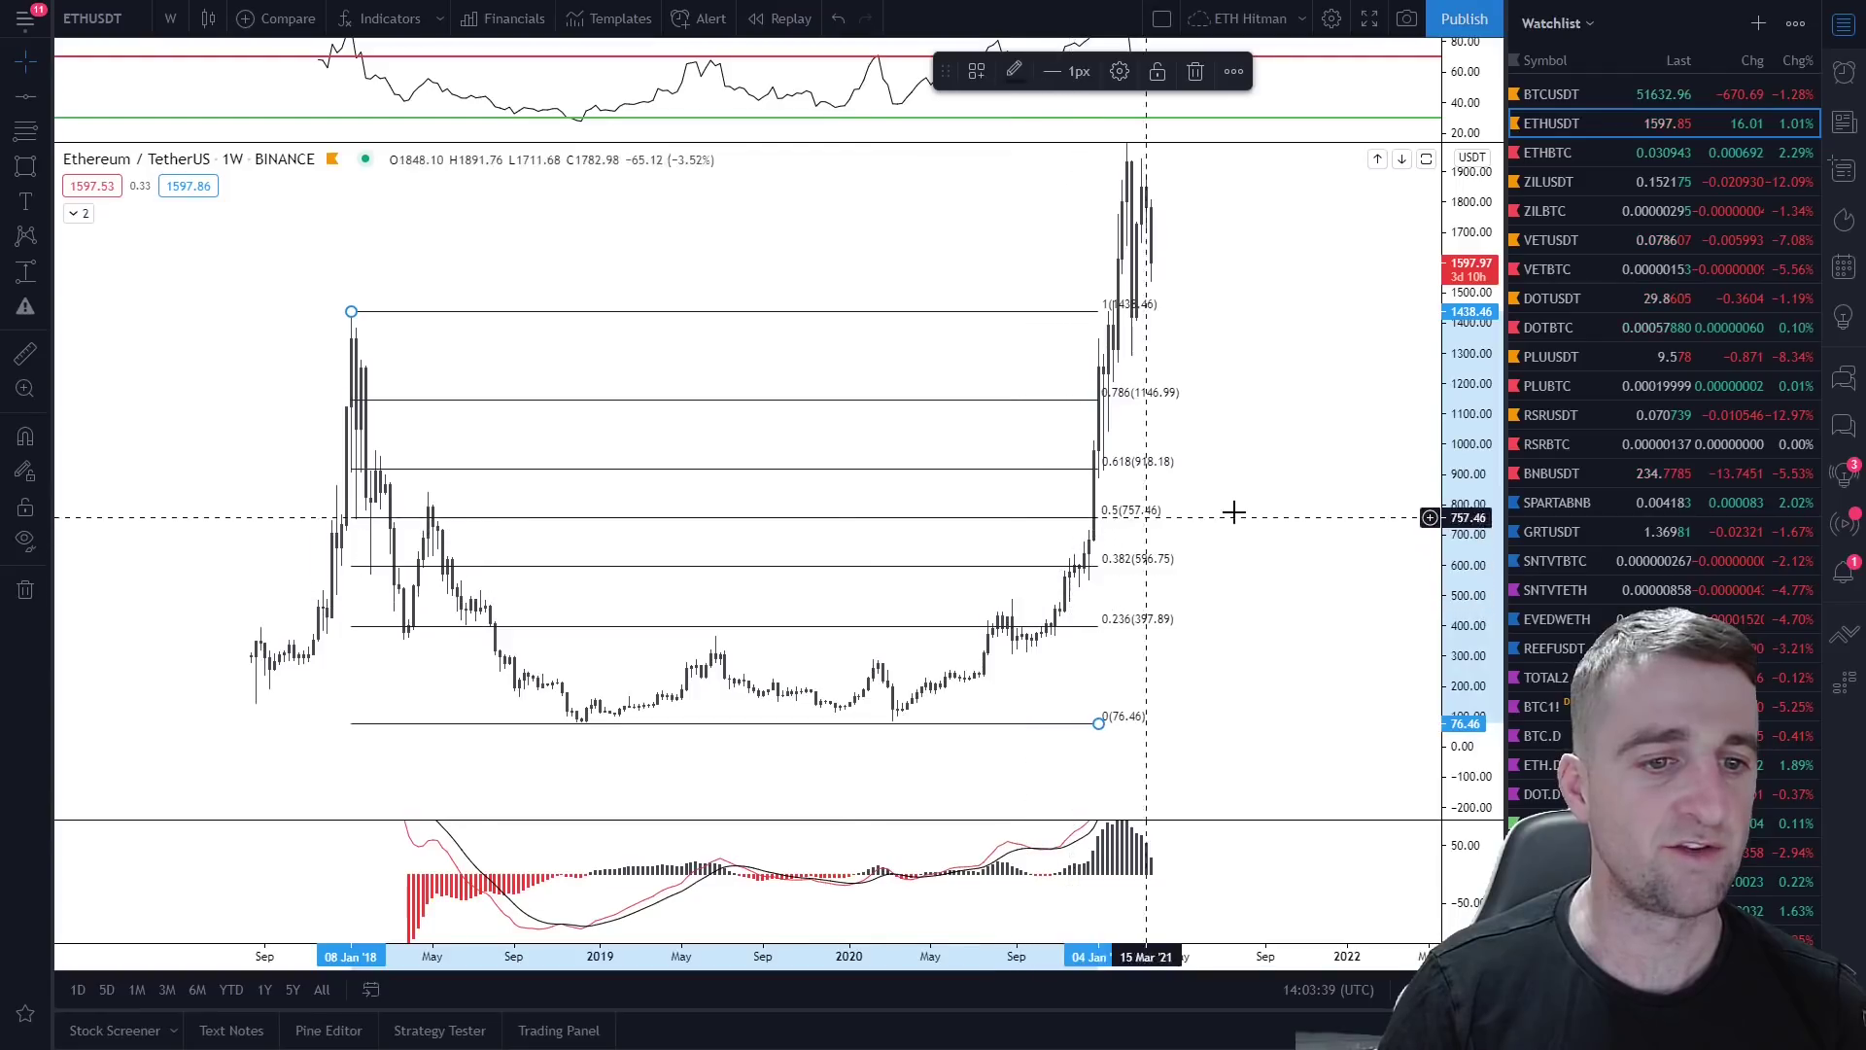
Step: Extend the lower end of the Ethereum retracement to 6 Sep 2021 at about 63.61
left_click_drag(1254, 507, 1210, 515)
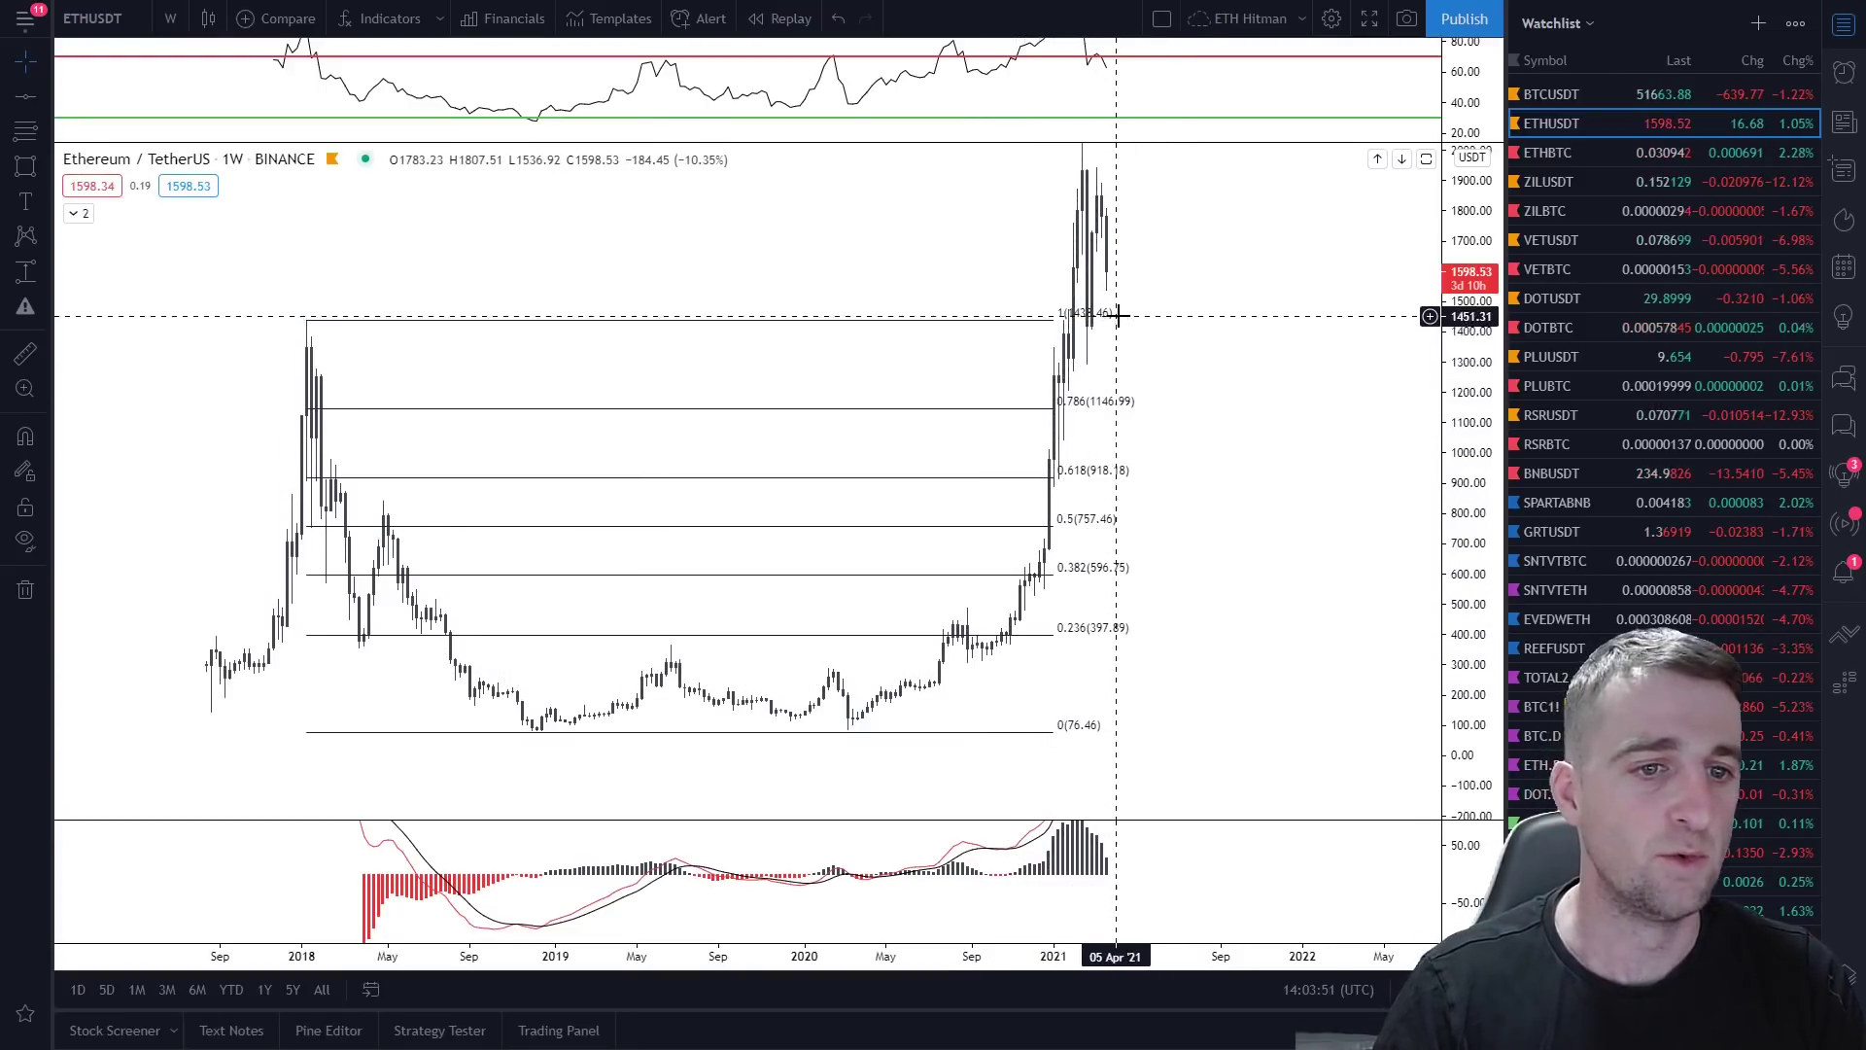
left_click(1048, 321)
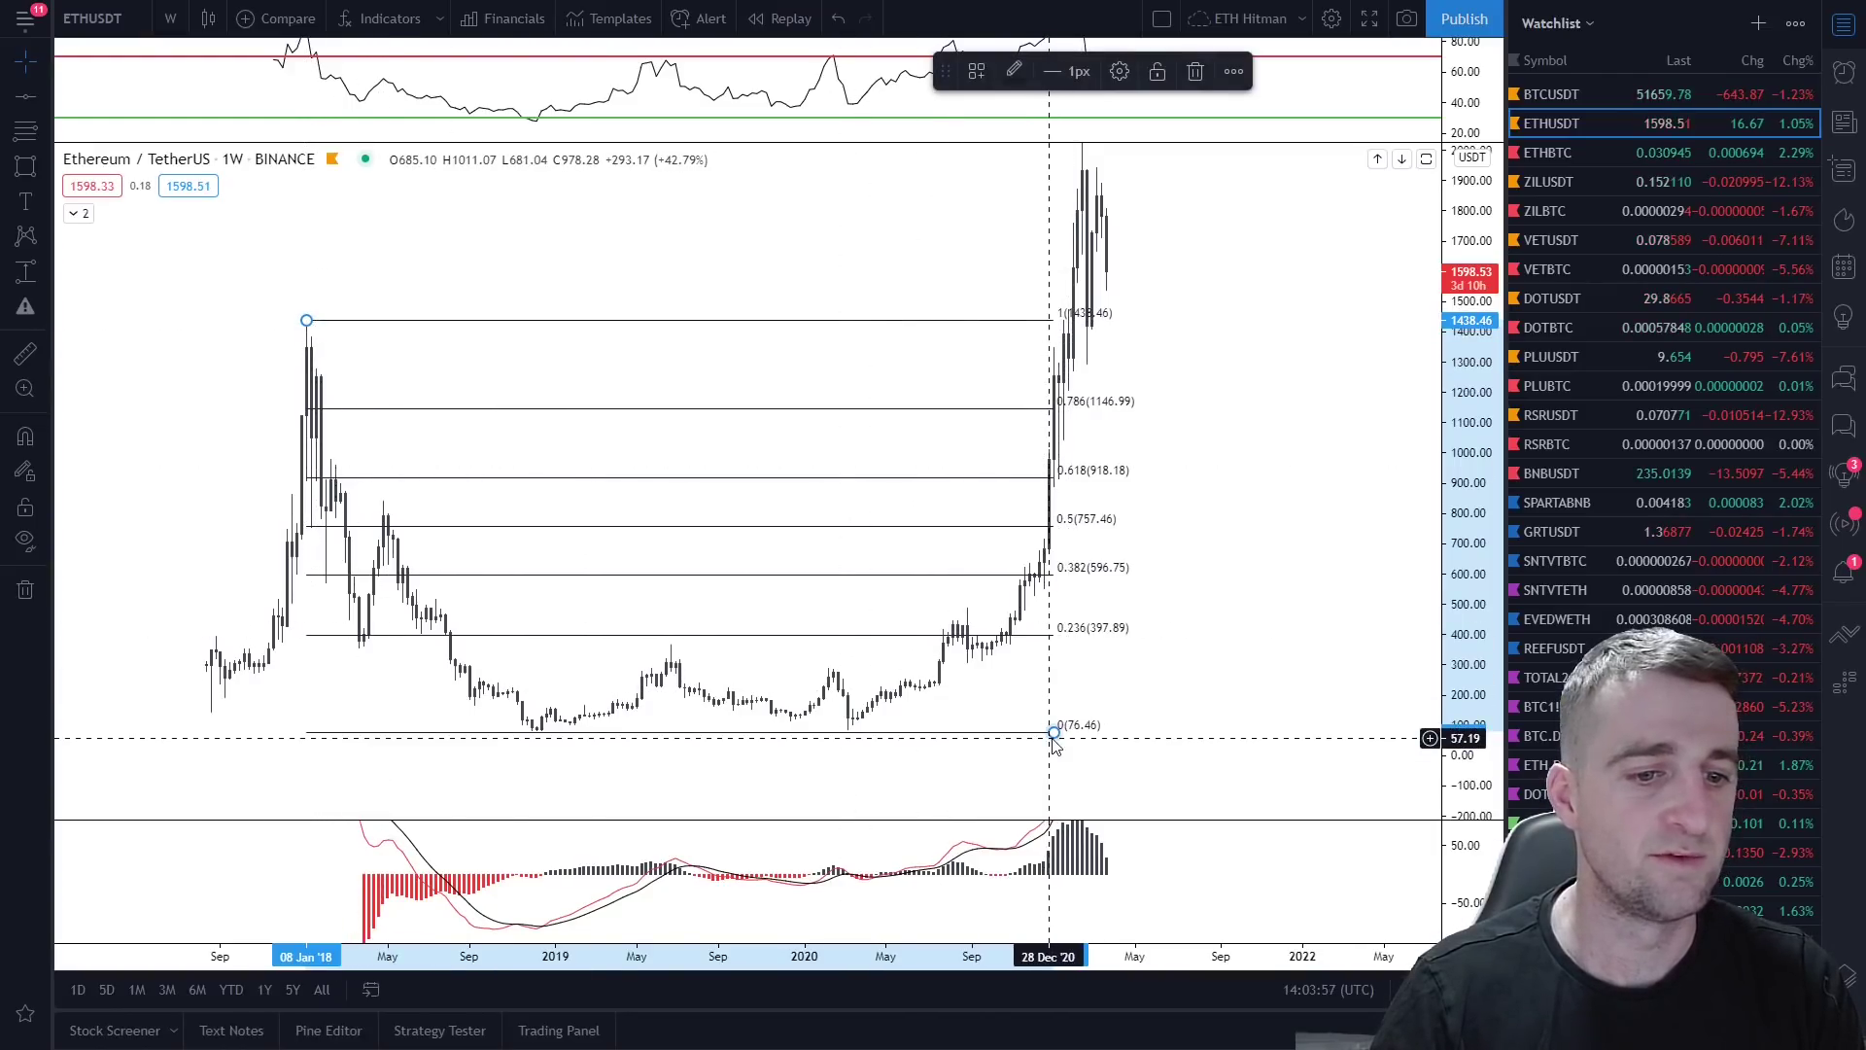
left_click_drag(1054, 732, 1221, 733)
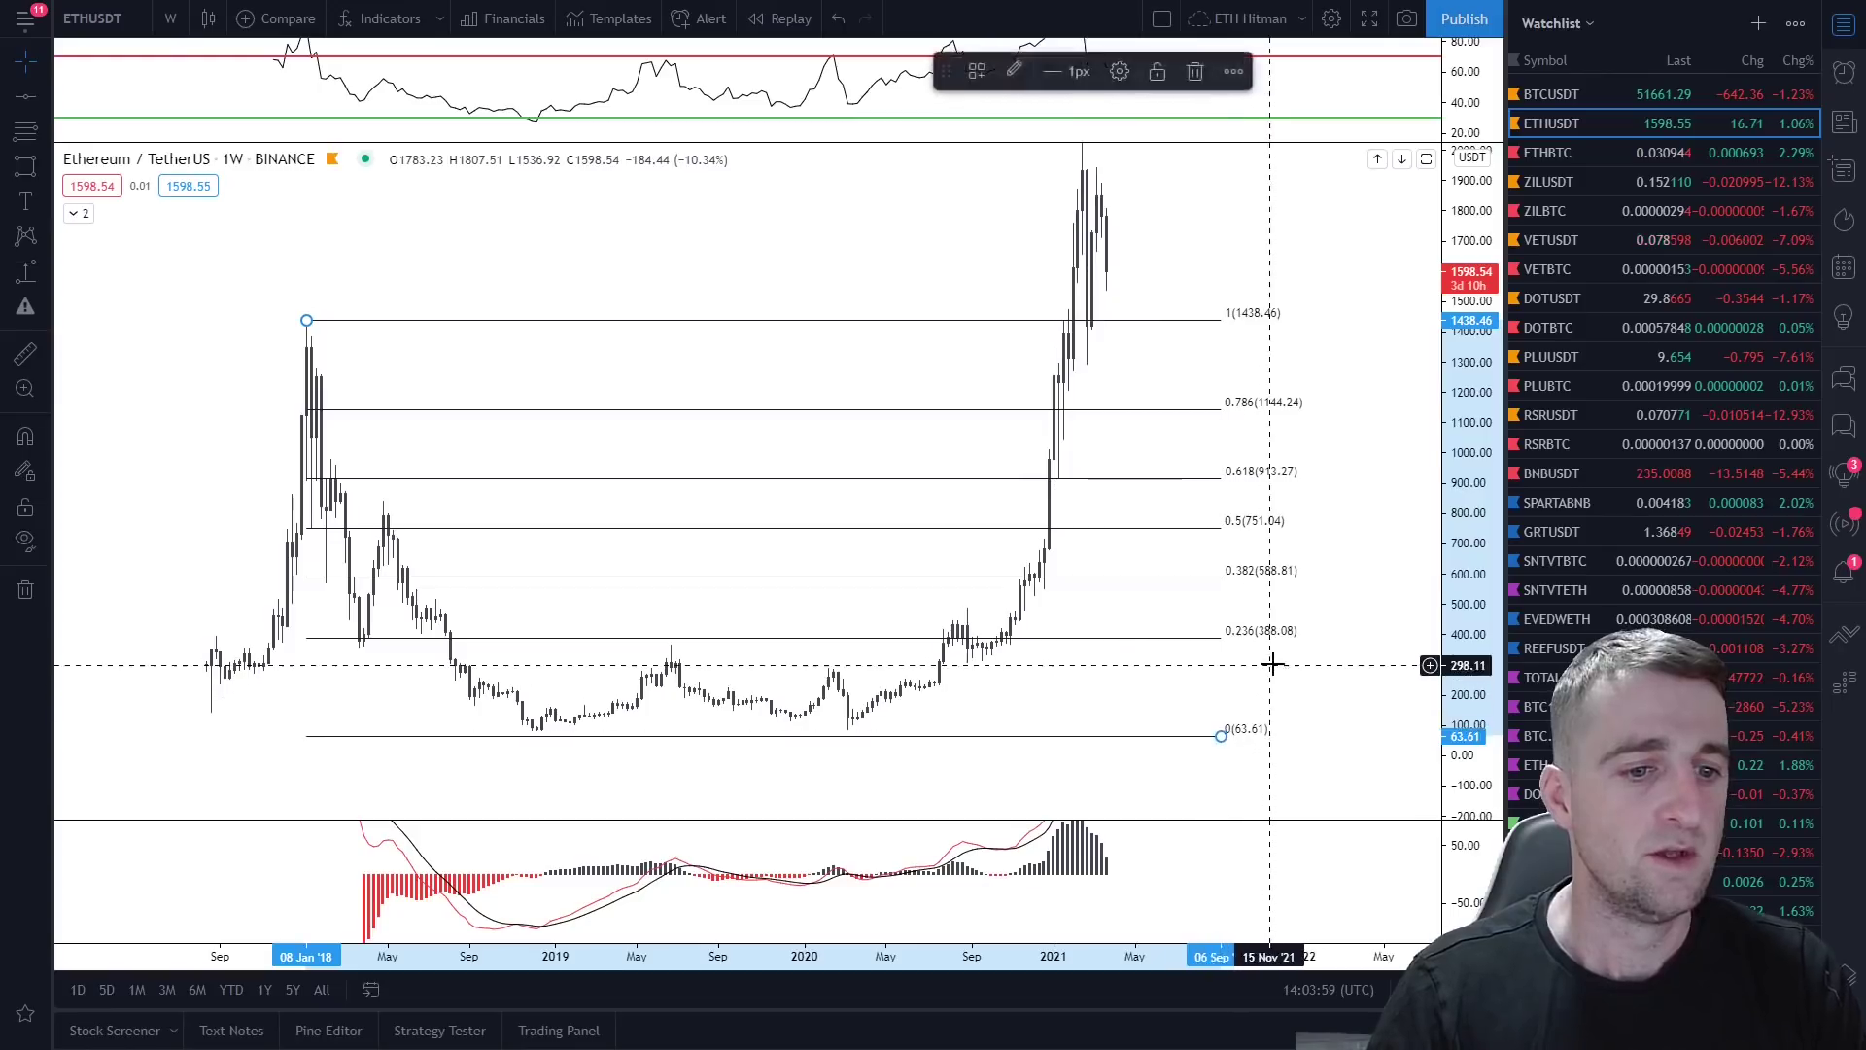
left_click(1008, 675)
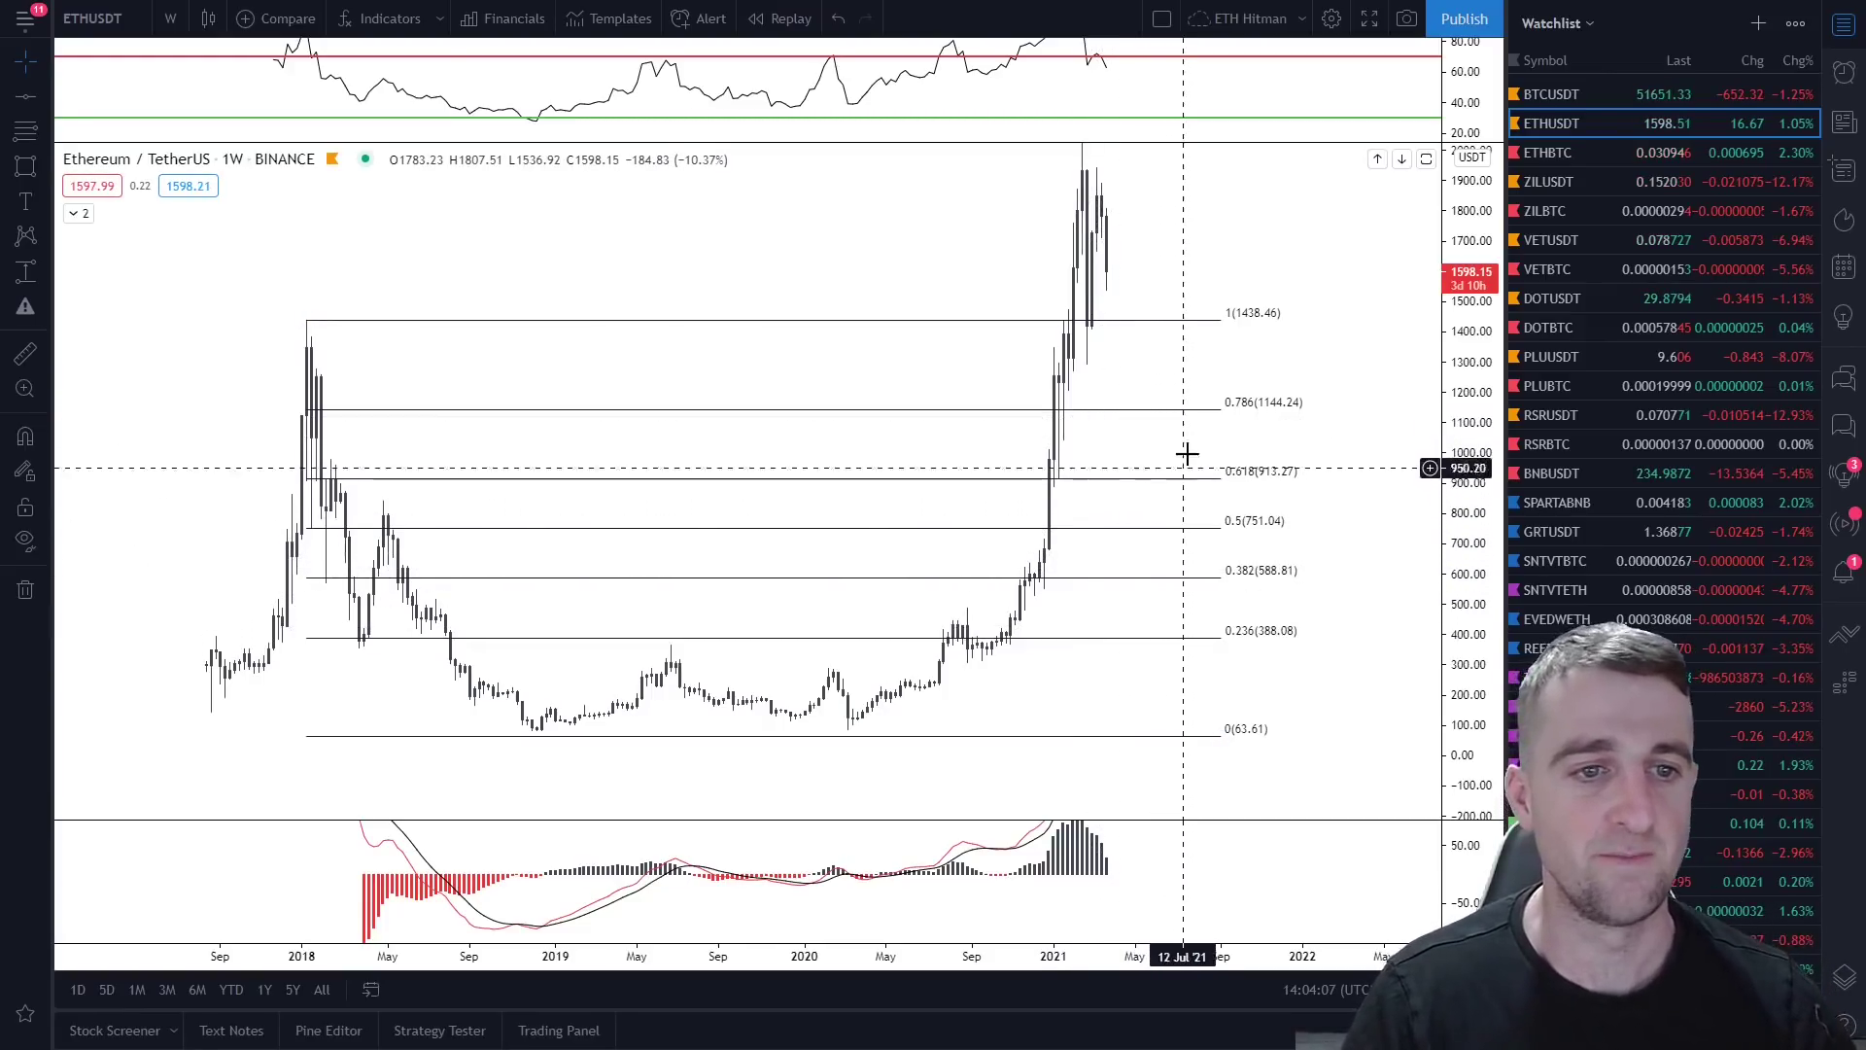
Step: Check in the Ethereum retracement's style settings which levels above 1 are enabled
left_click_drag(1473, 245, 1343, 417)
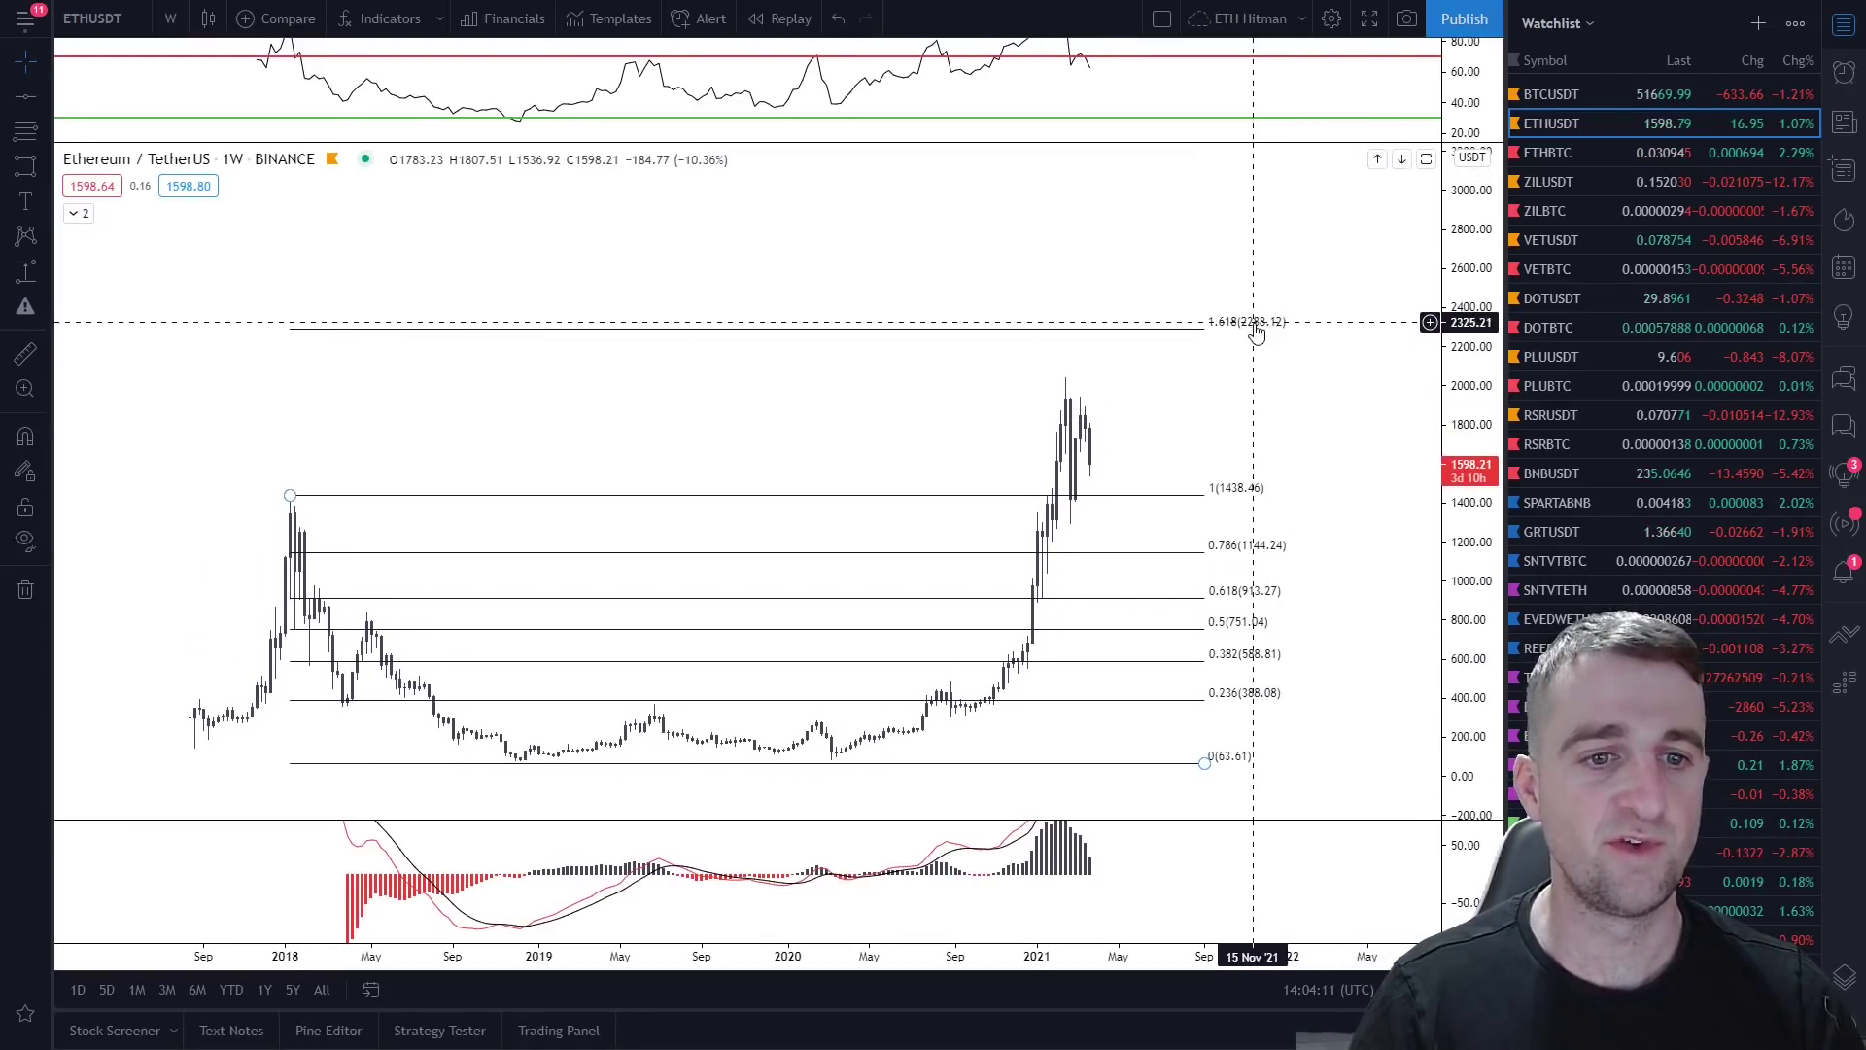
double_click(1191, 330)
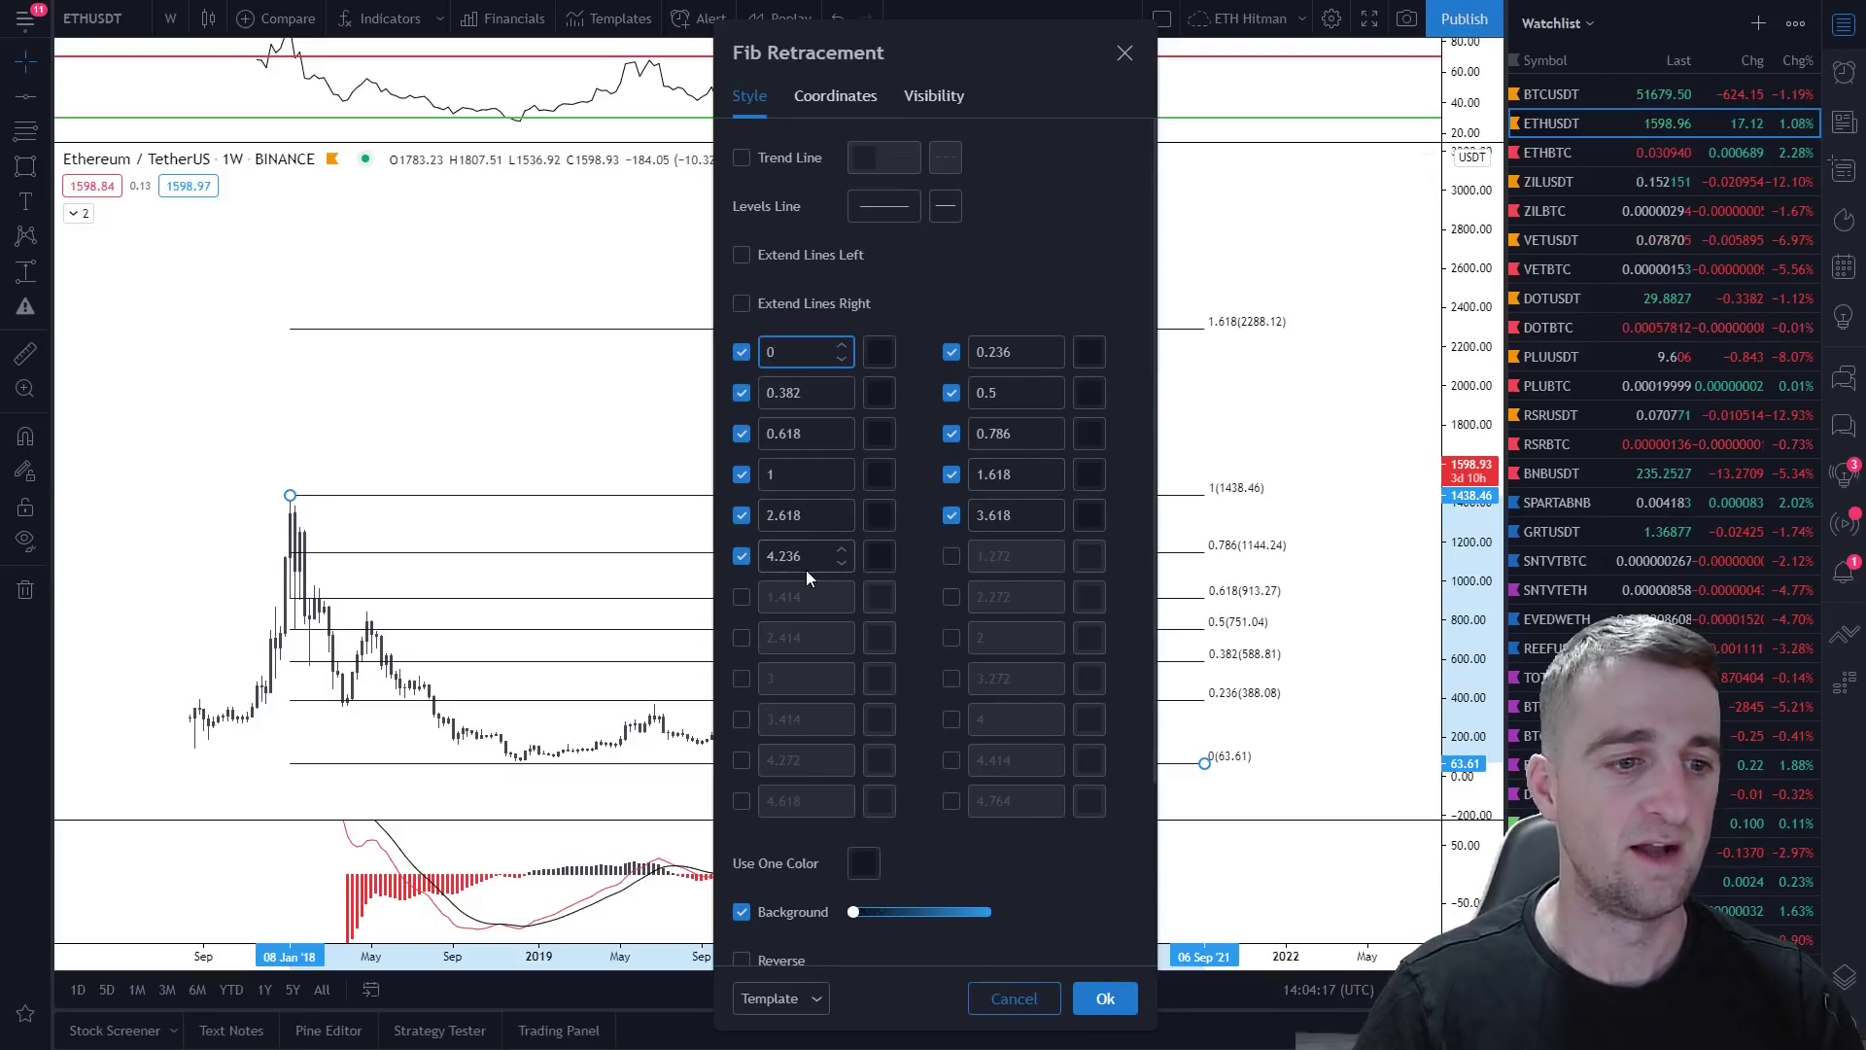
left_click(1124, 53)
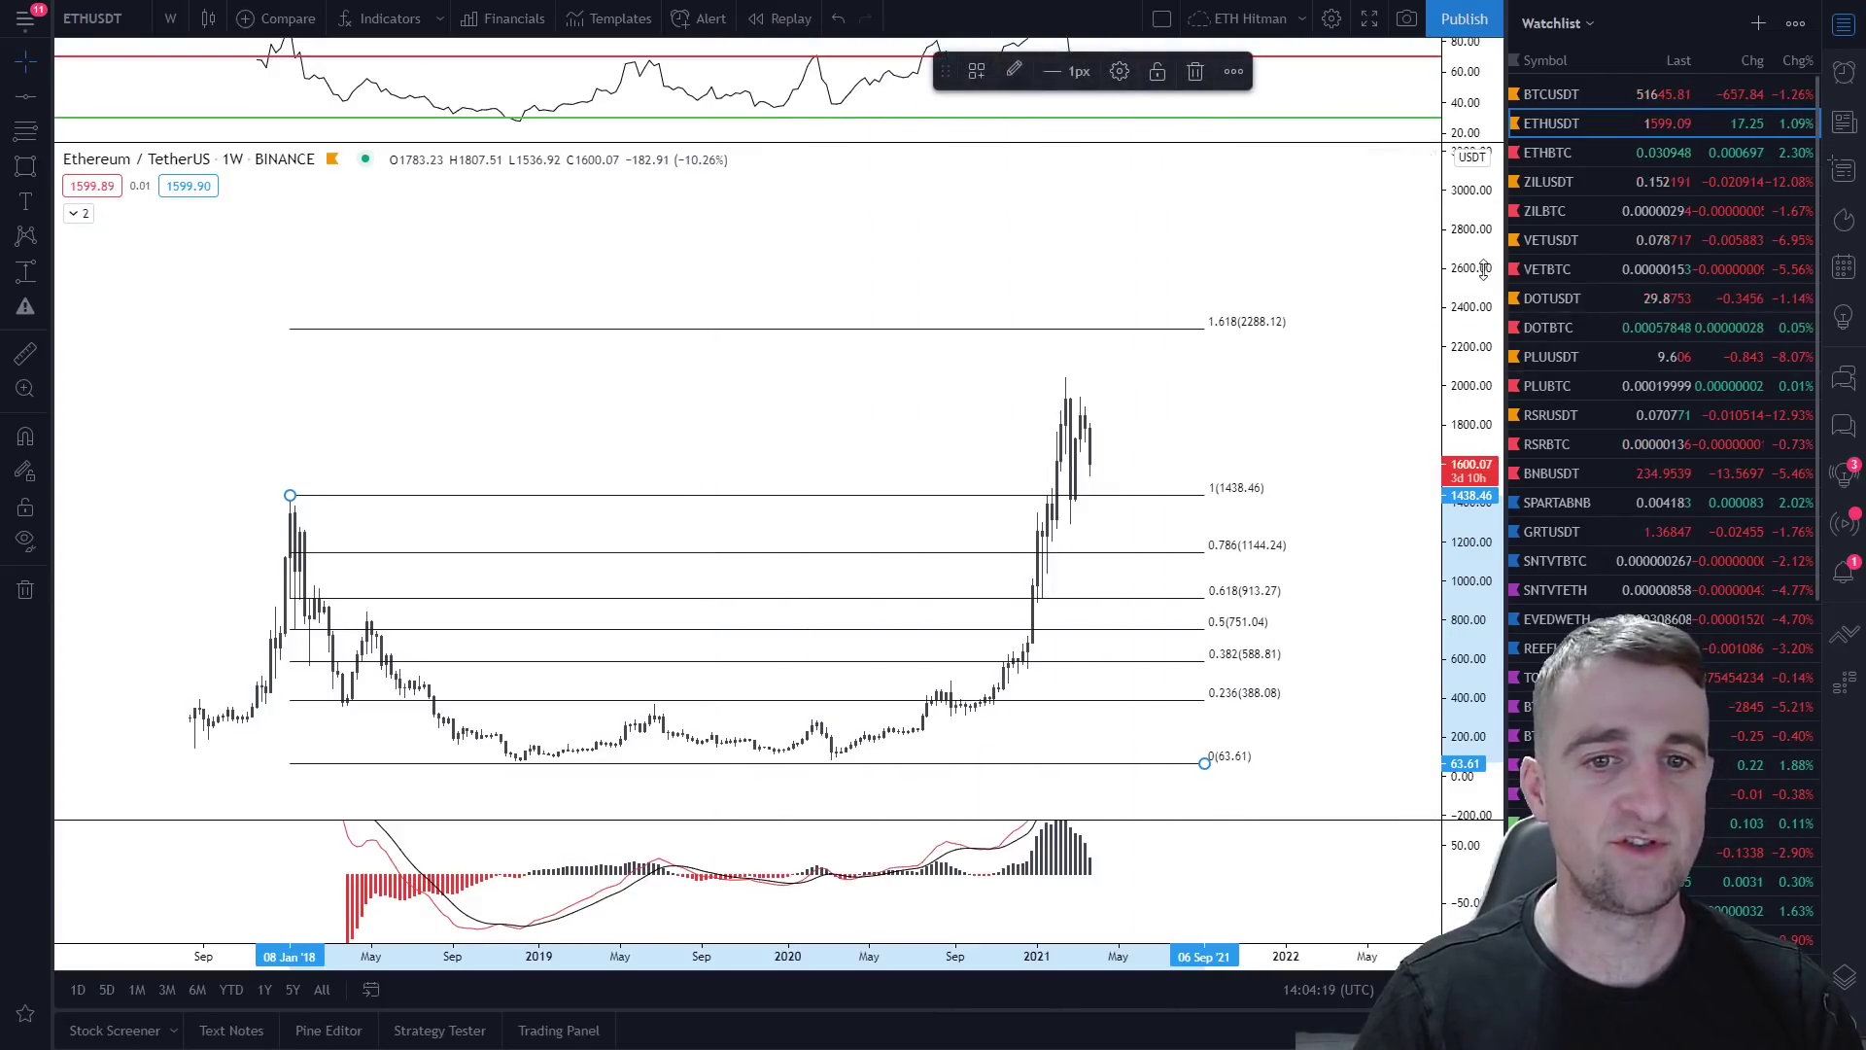
Step: Examine the 1.618, 2.618, 3.618 and 4.236 extension levels above the current Ethereum price
left_click_drag(1463, 427, 1422, 513)
scroll(1399, 408, "down", 3)
left_click_drag(1383, 316, 1292, 421)
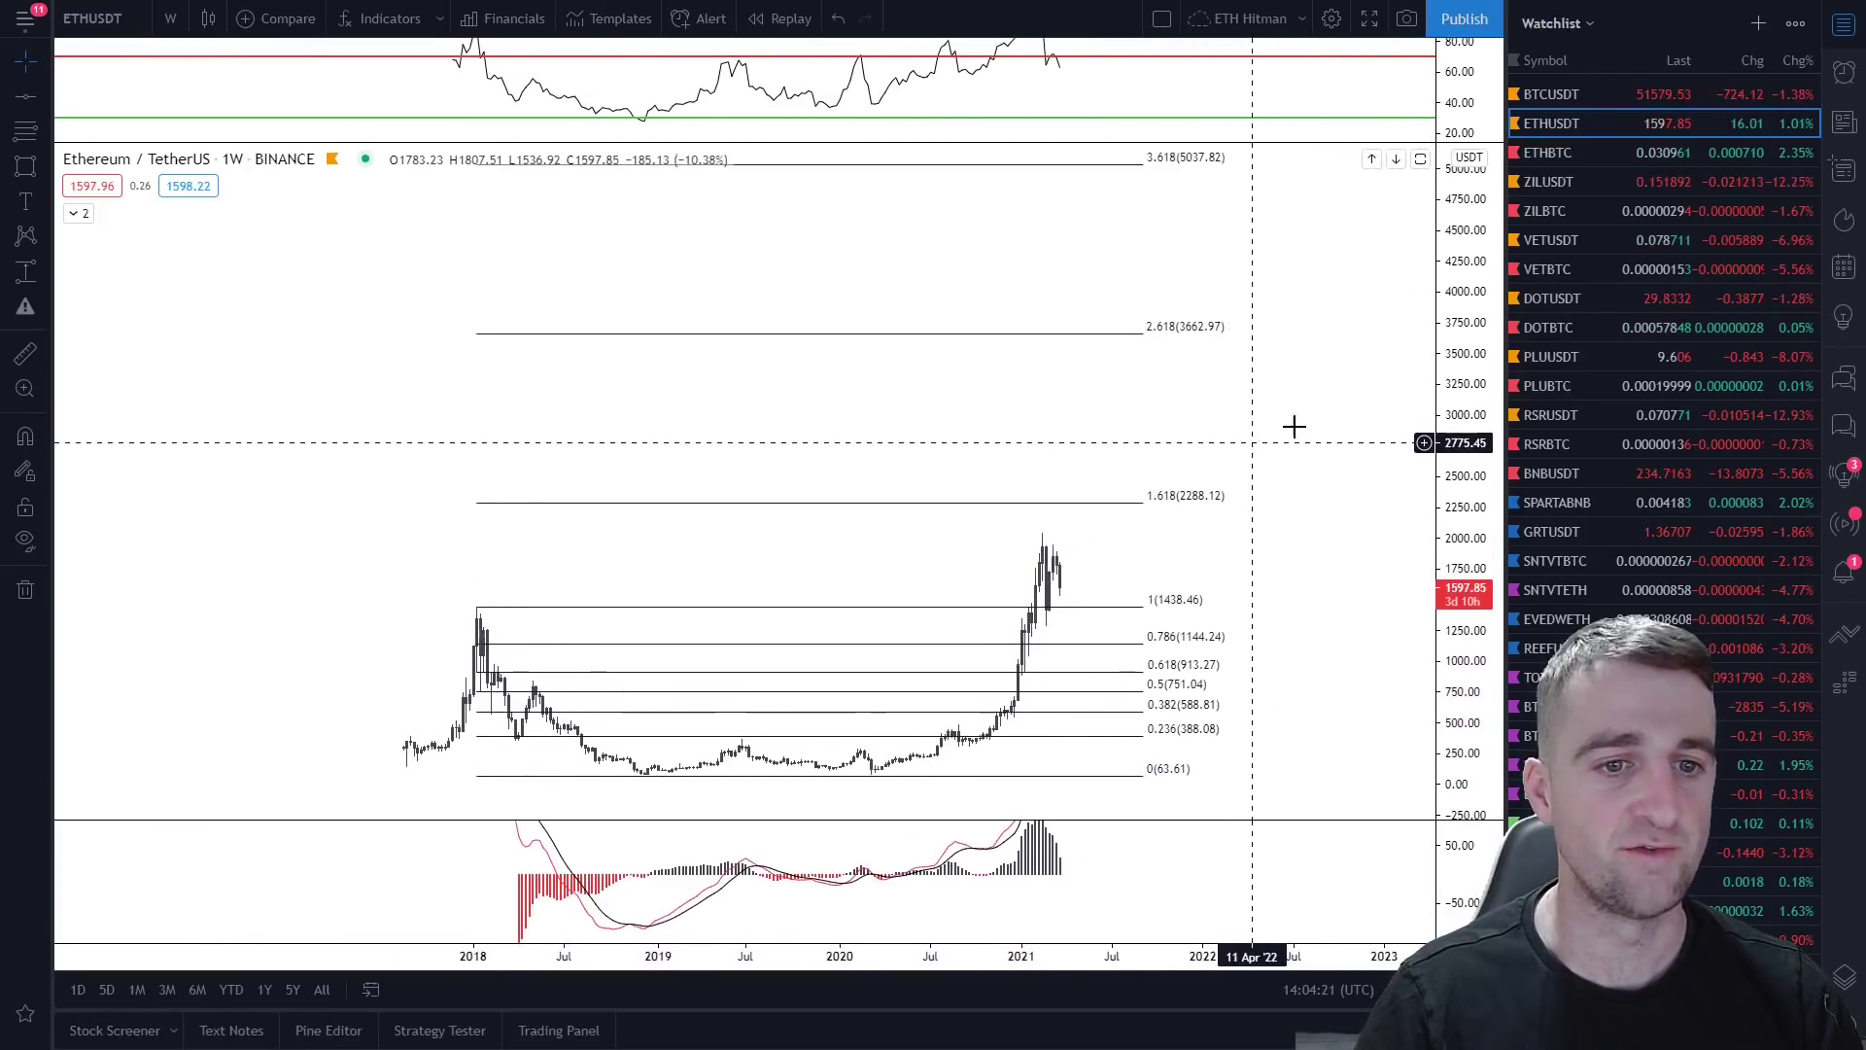
left_click_drag(1455, 427, 1453, 511)
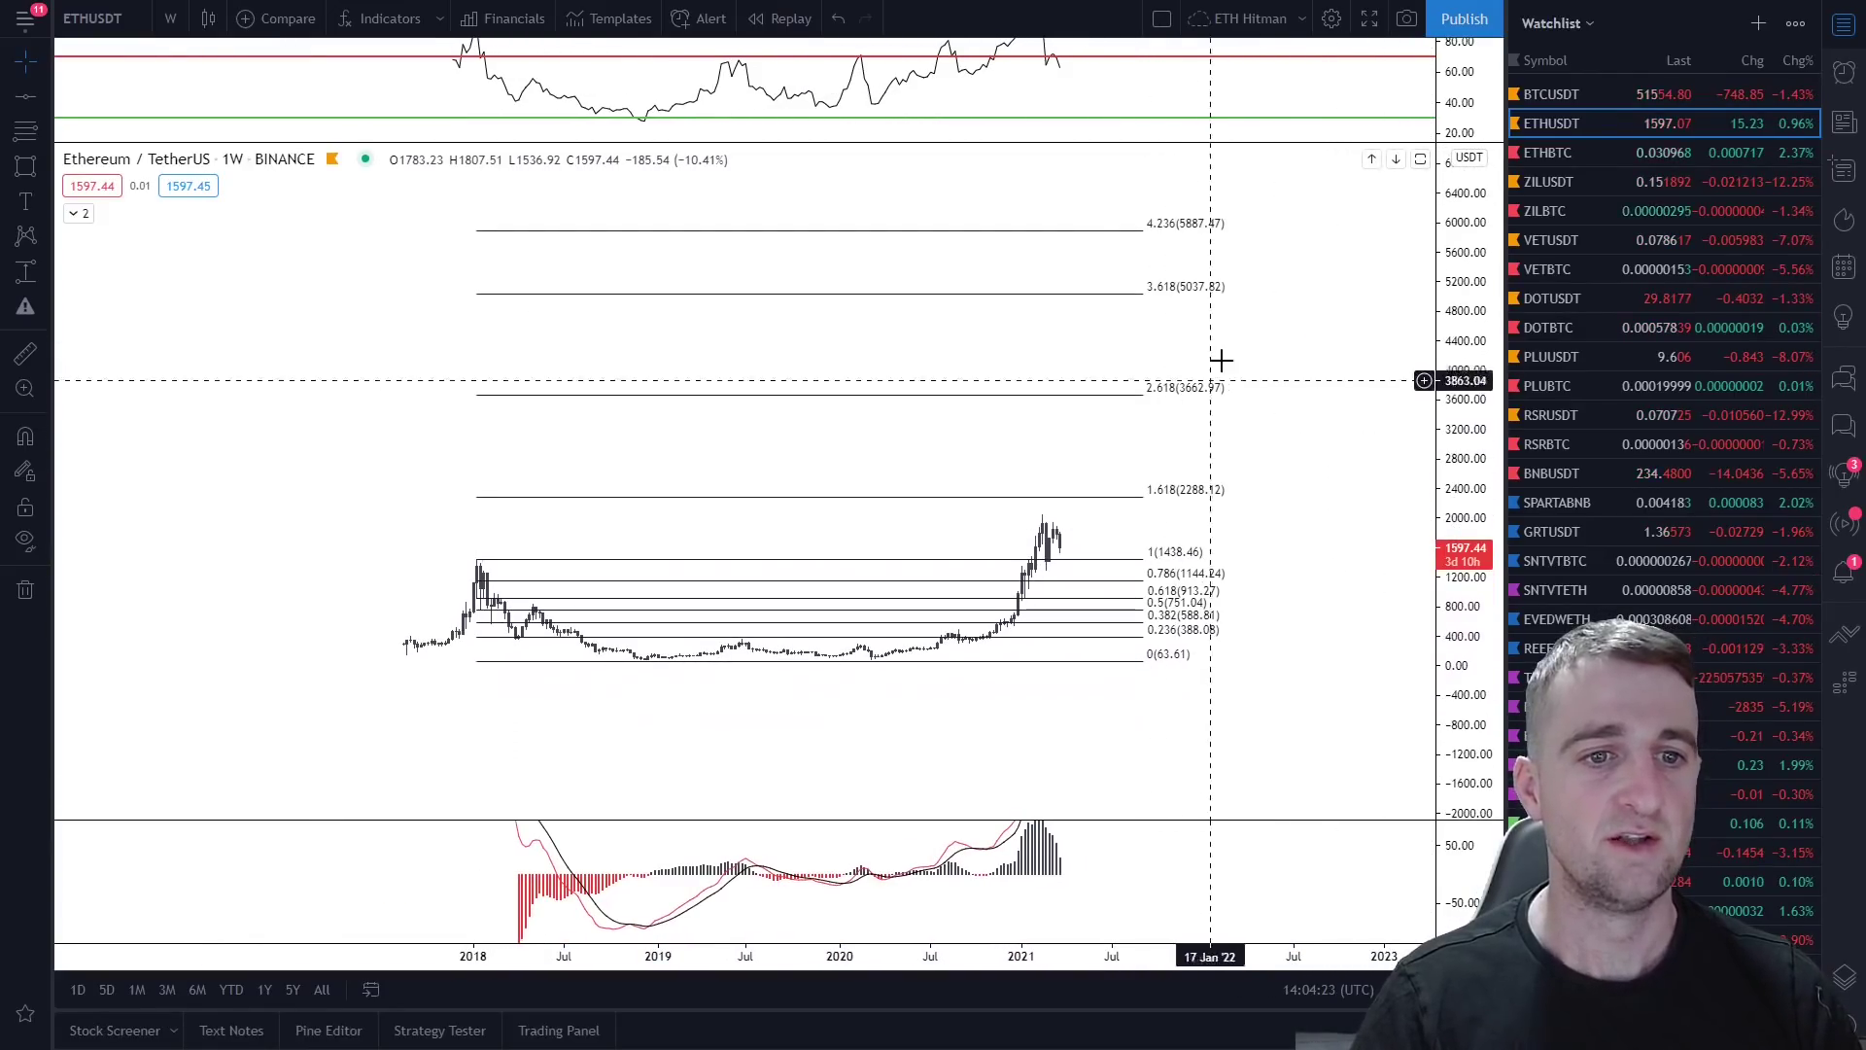
left_click_drag(1402, 651, 1305, 513)
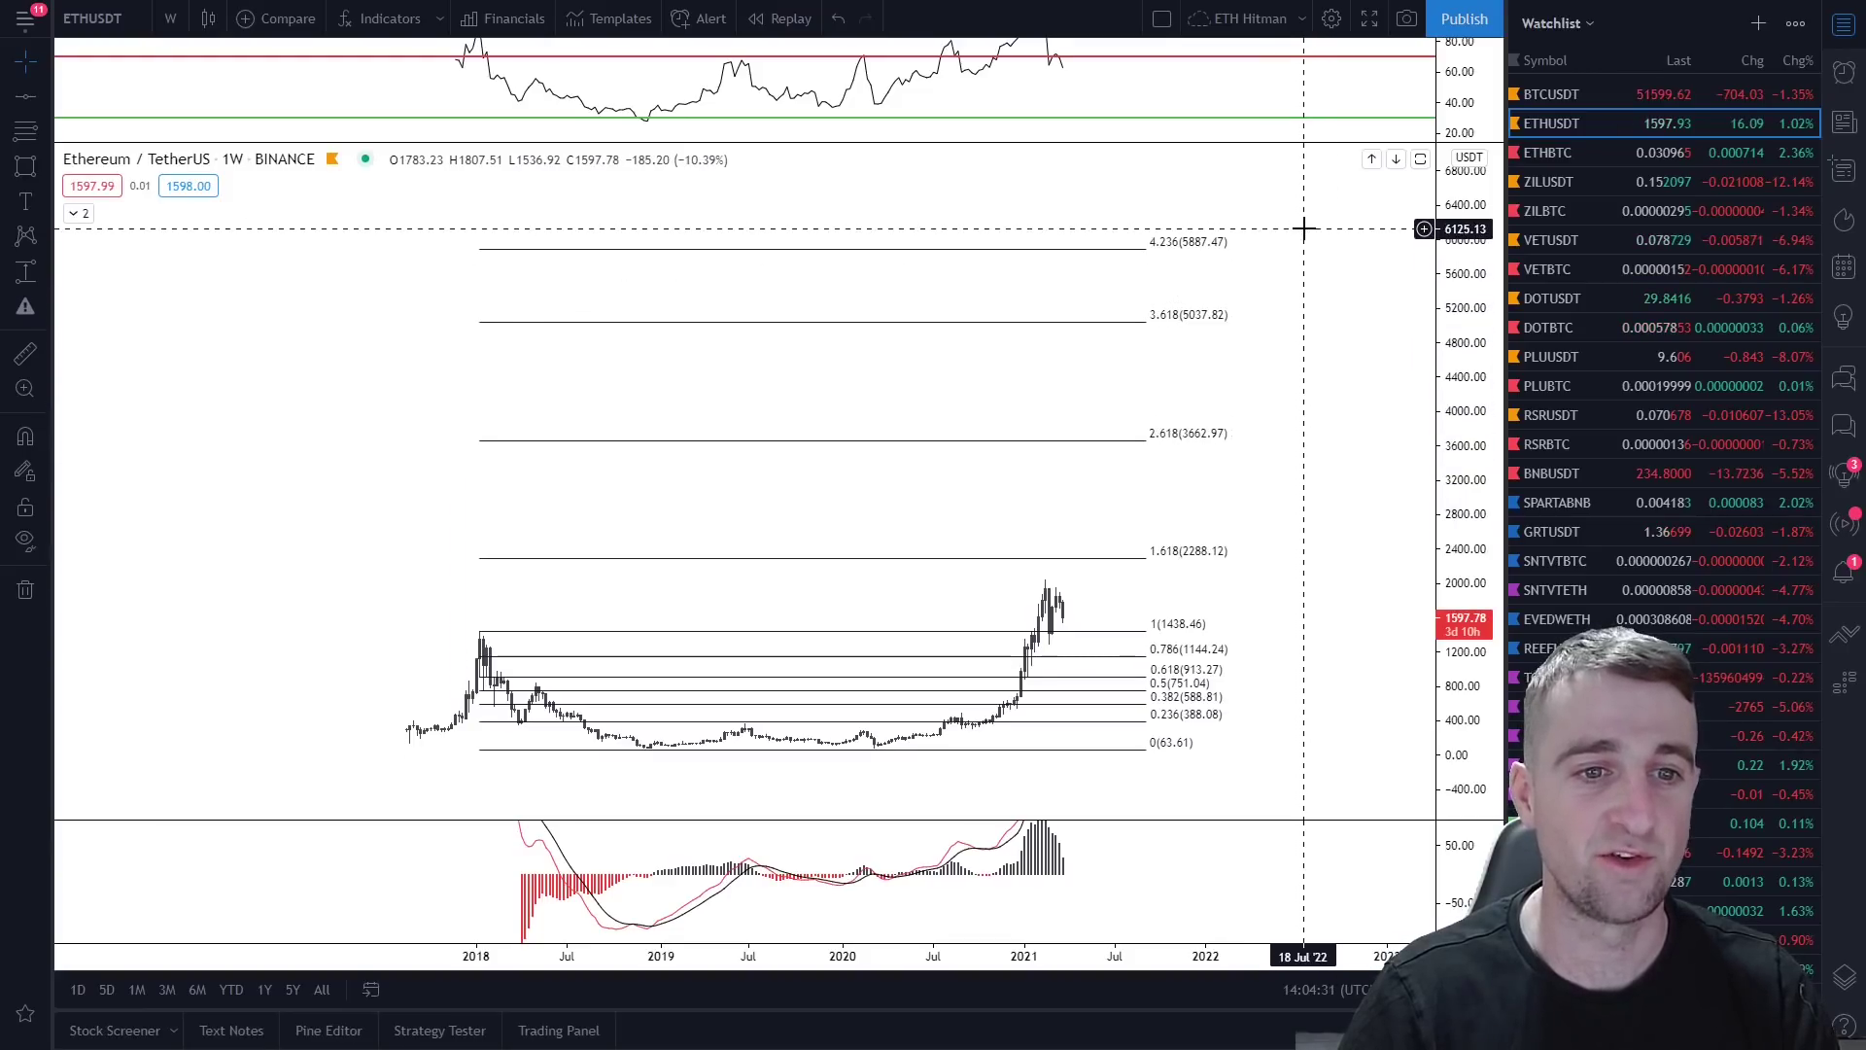
left_click_drag(1480, 683, 1329, 333)
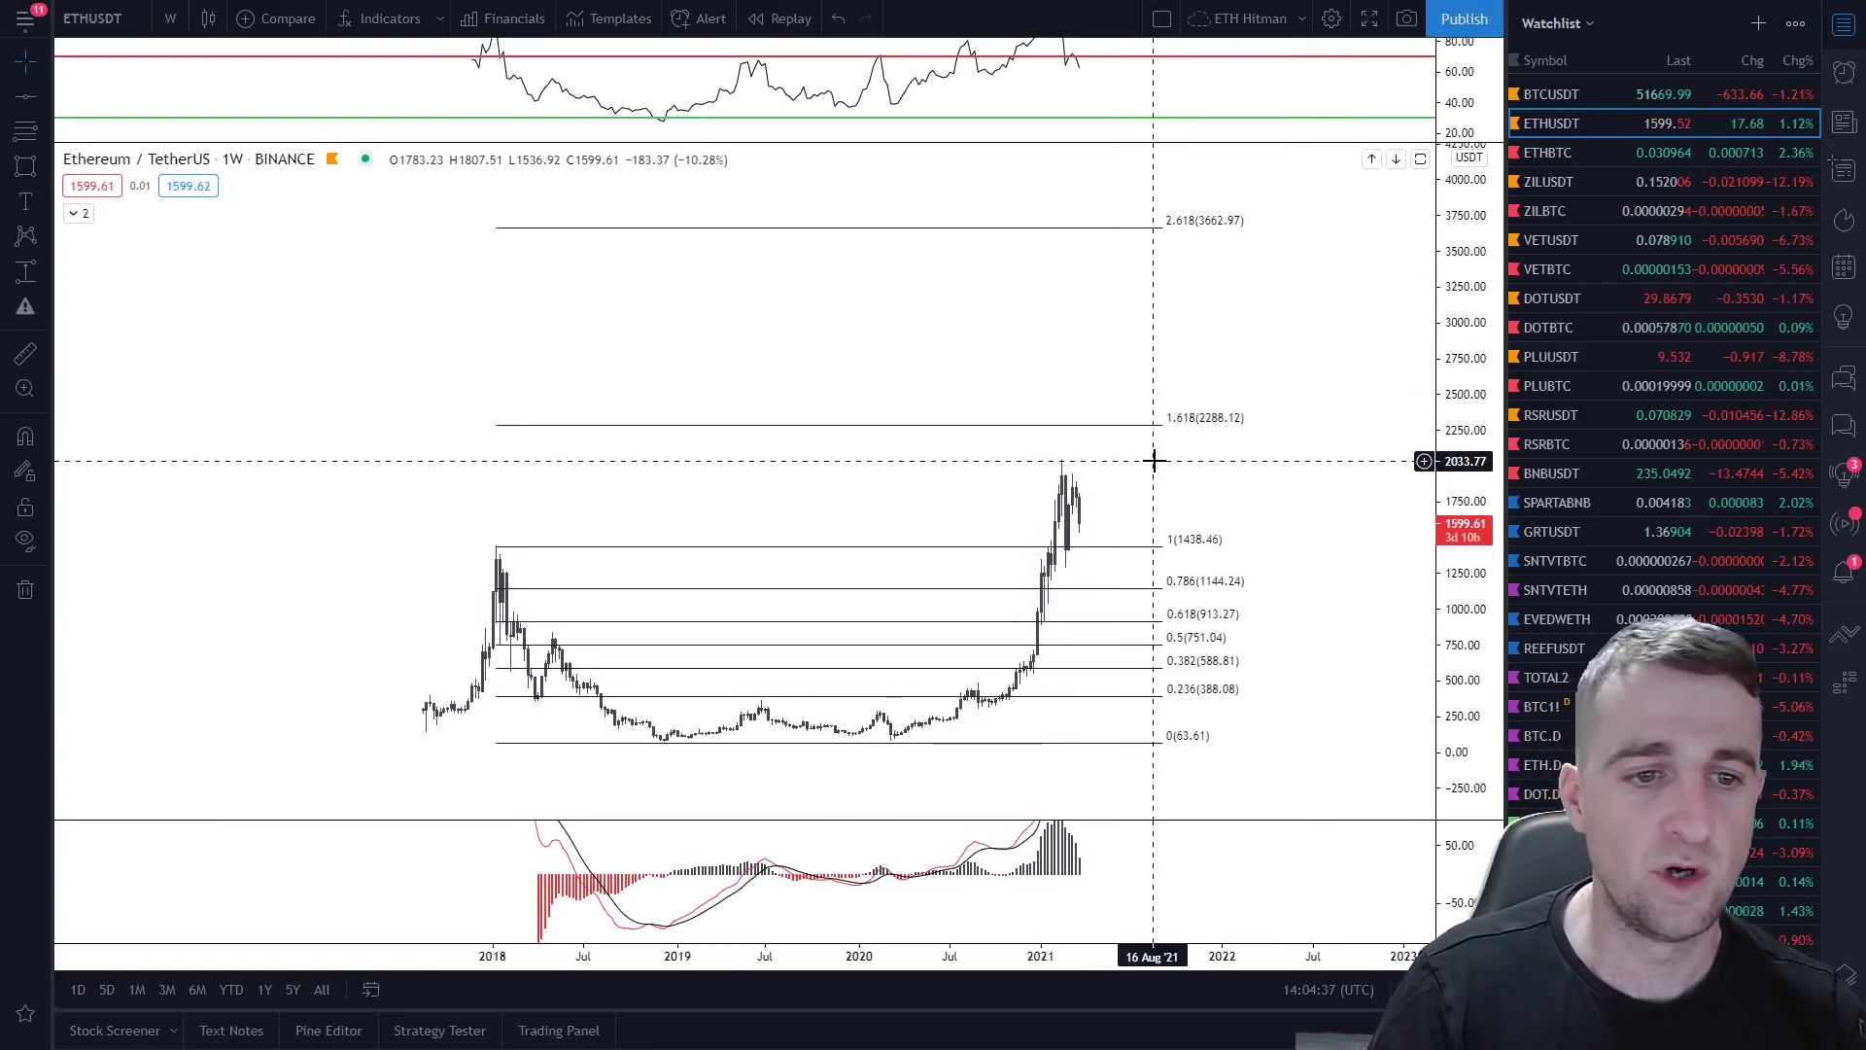
left_click(1143, 427)
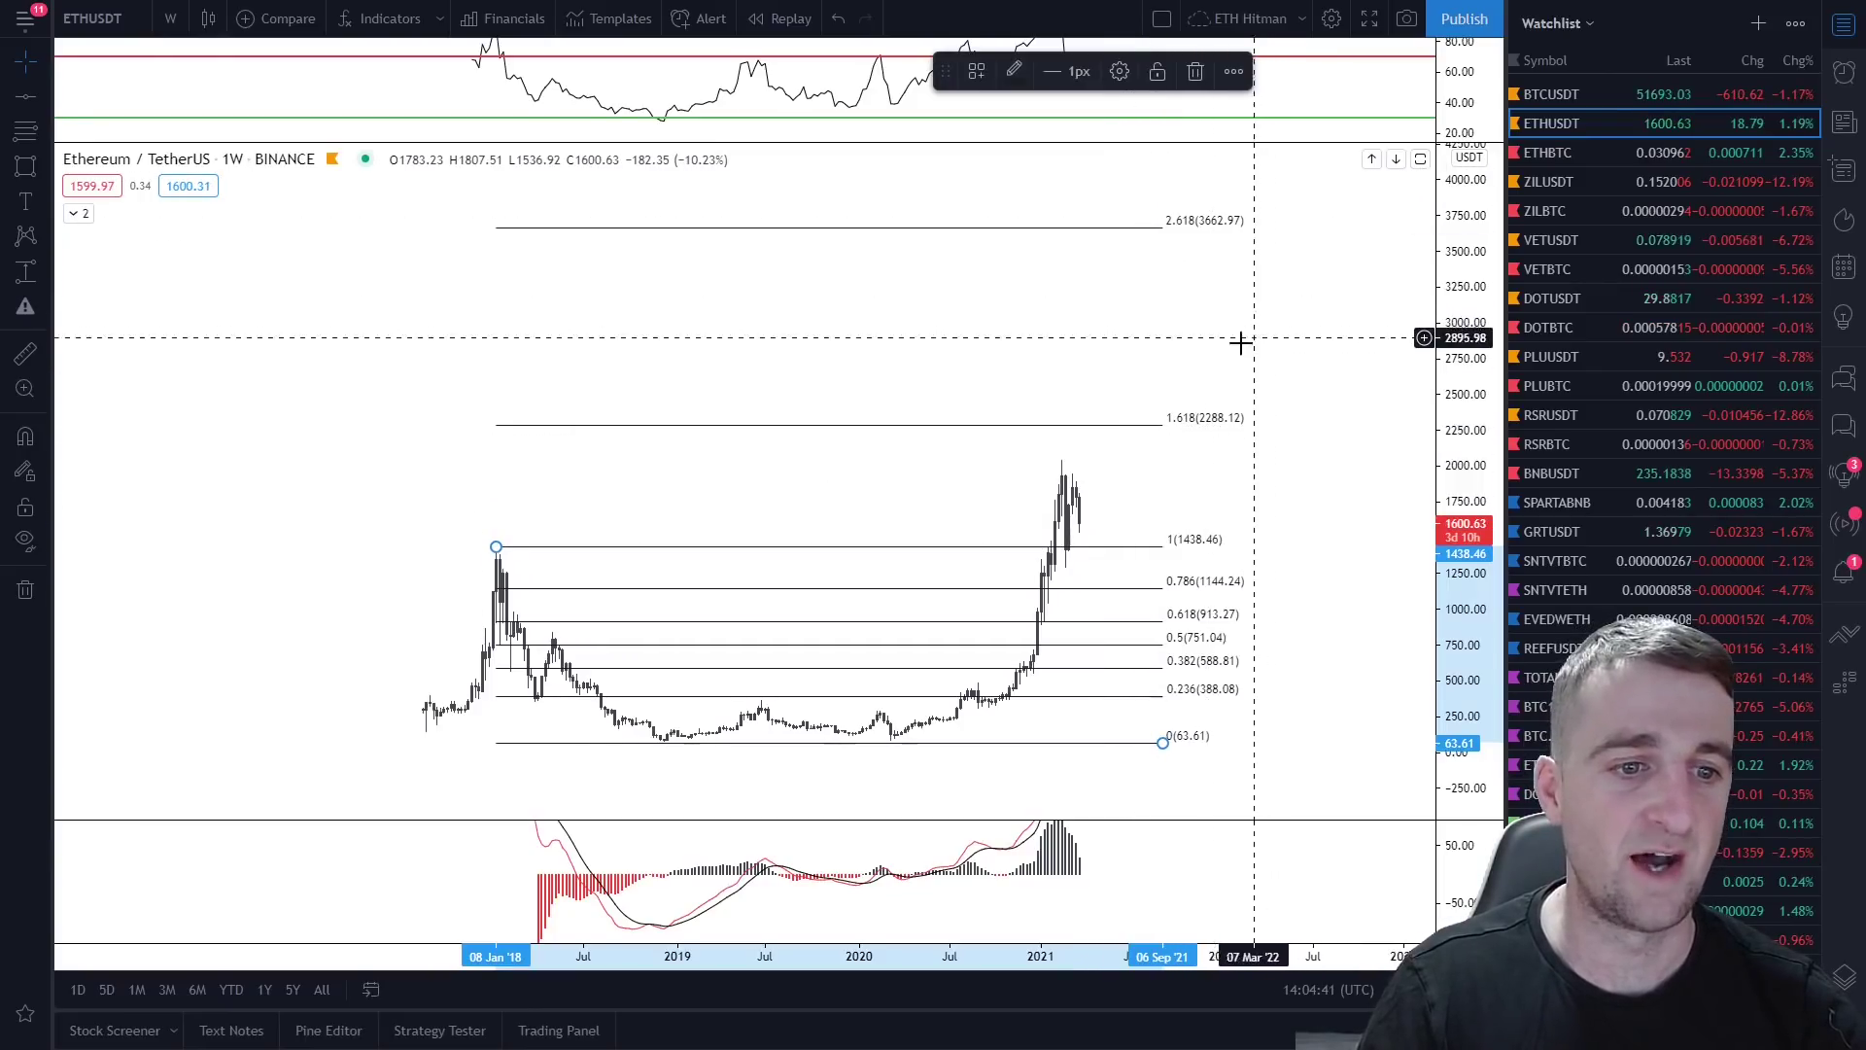
Step: Delete the weekly Ethereum retracement and switch the chart to the 4-hour timeframe, framing the February–March 2021 price swings
key("Delete")
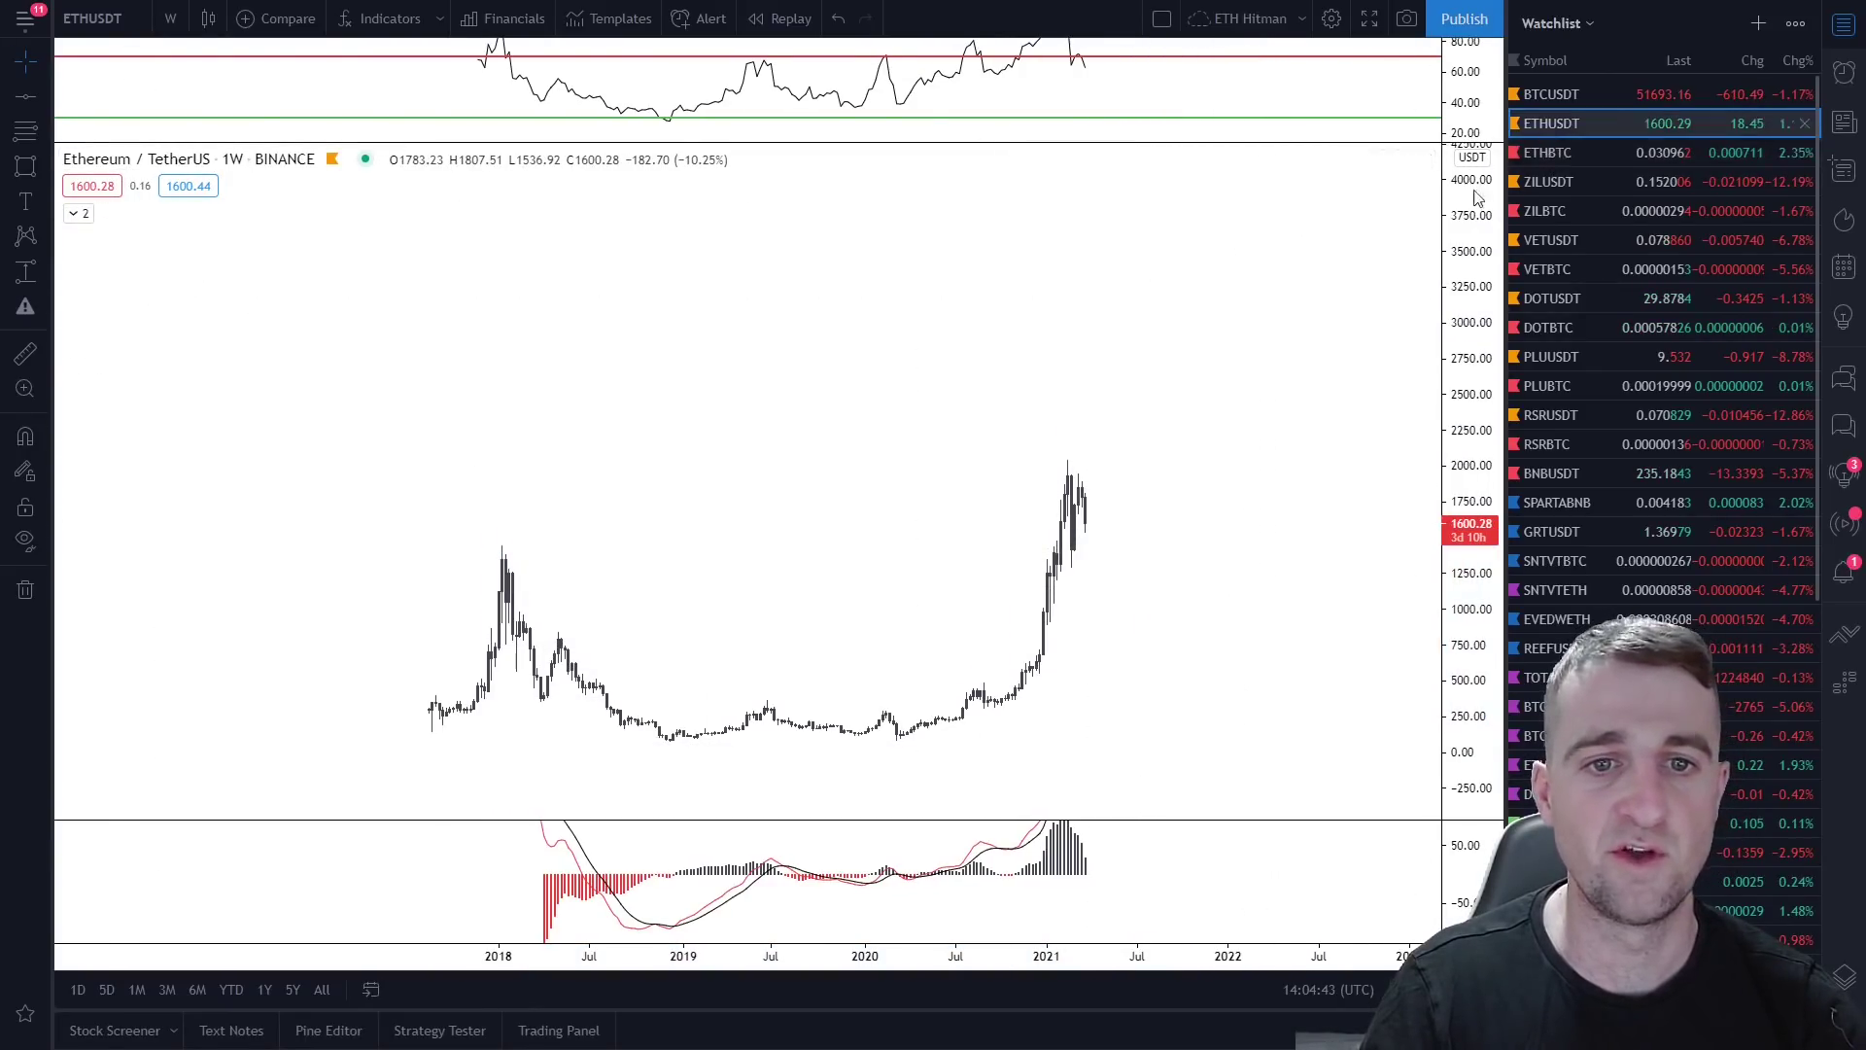
left_click(171, 19)
left_click(226, 569)
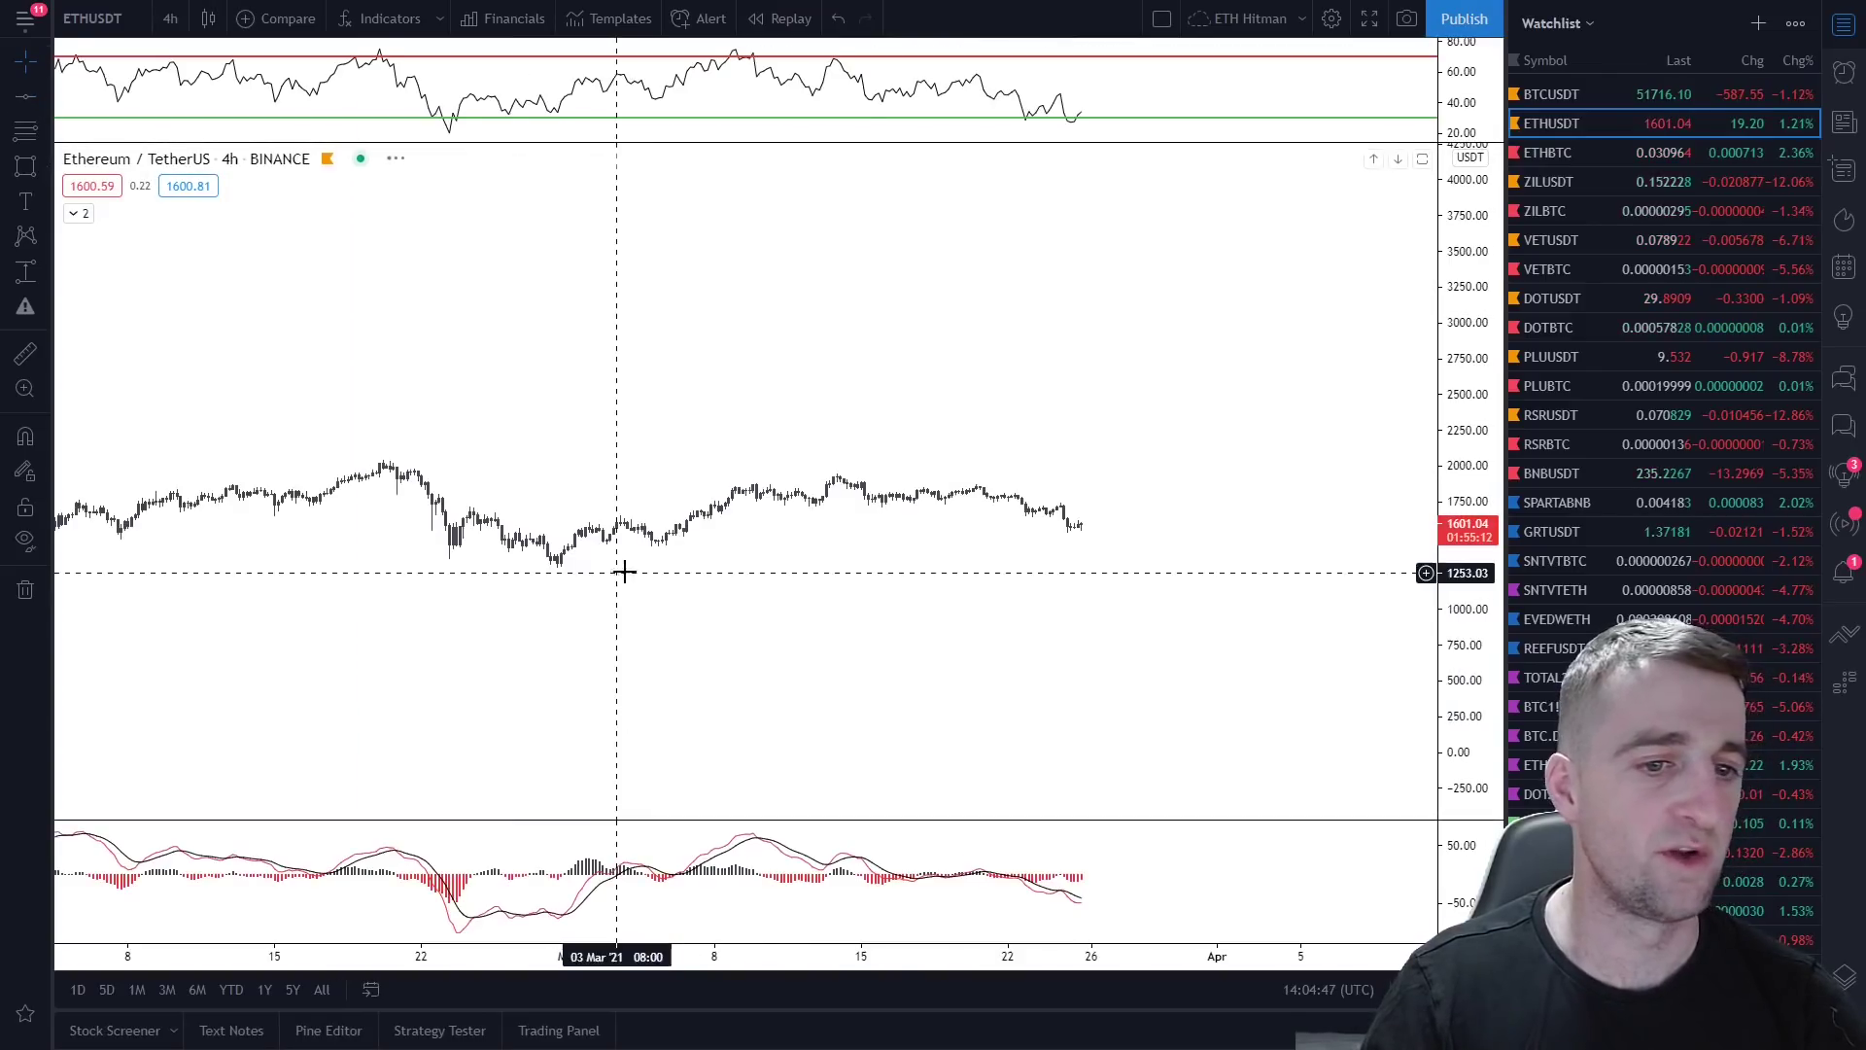
scroll(1283, 595, "down", 5)
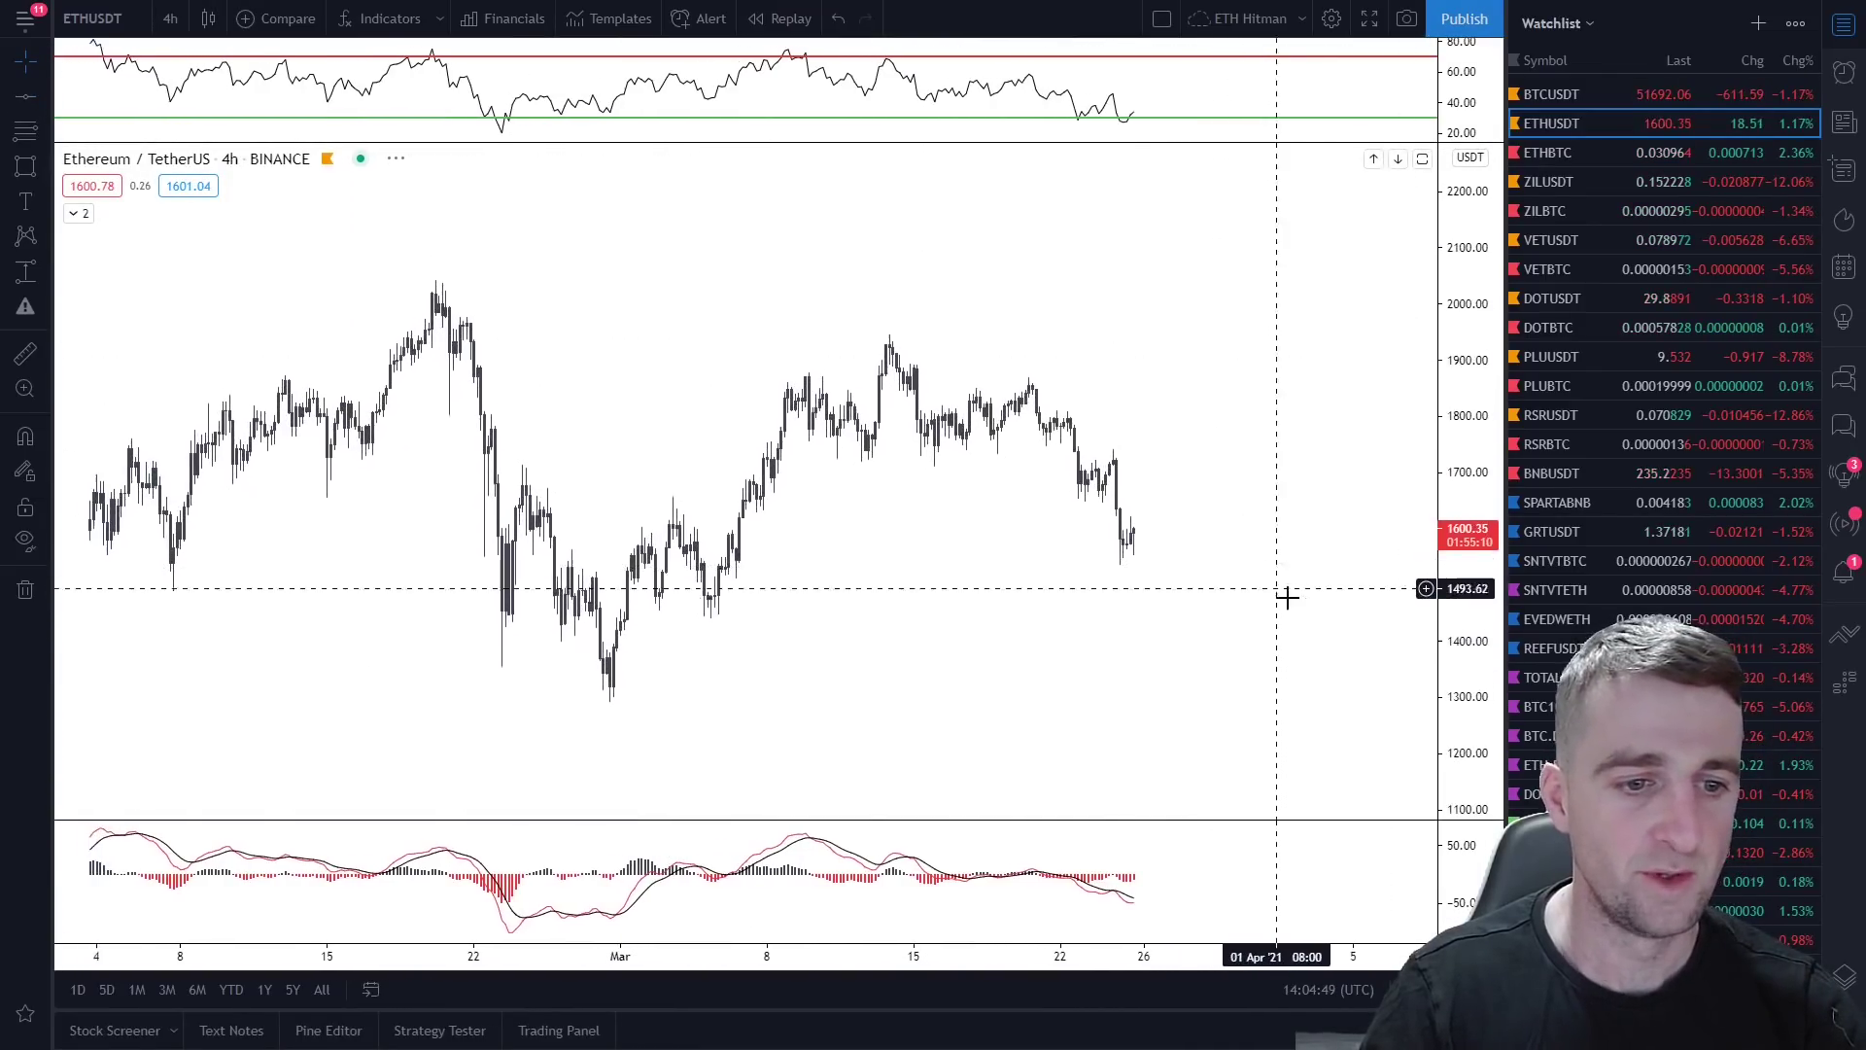
scroll(1117, 440, "up", 5)
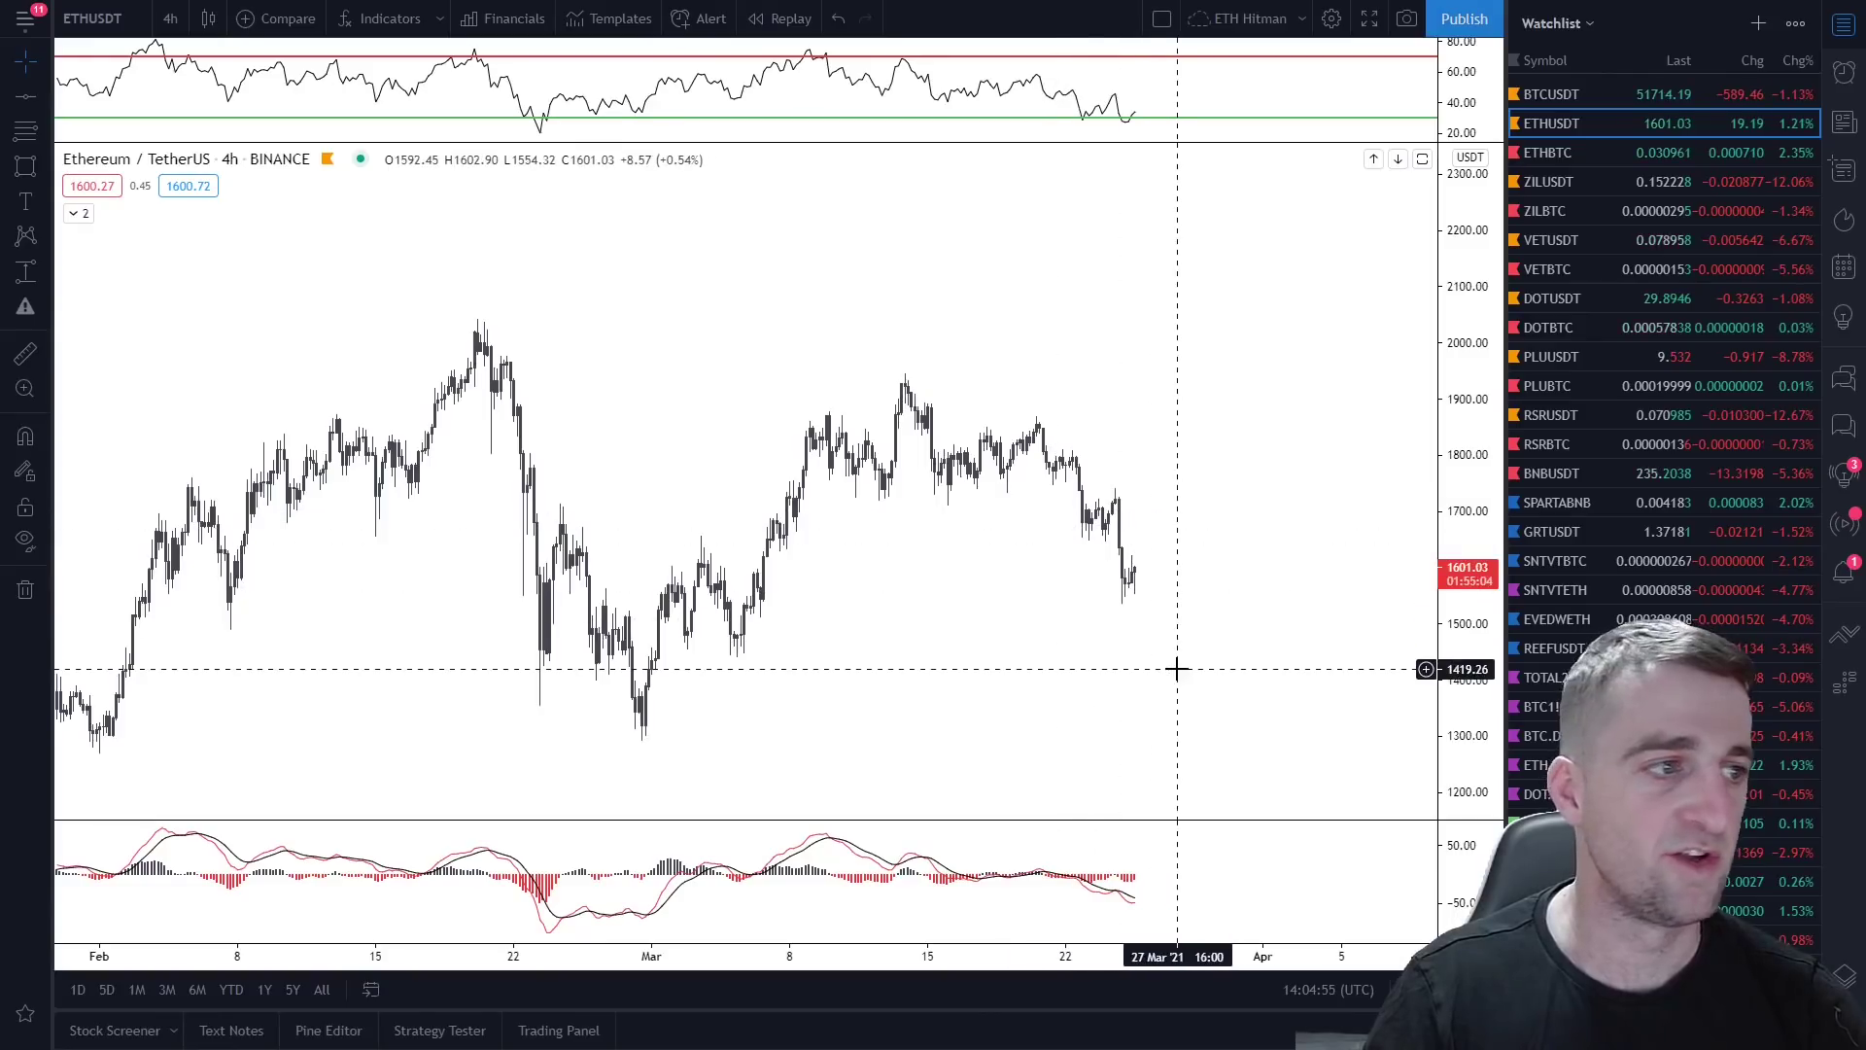
Step: Draw a Fib Retracement from the 28 Feb 2021 low at about 1,296 up to about 1,947 at 31 Mar 2021
left_click(23, 132)
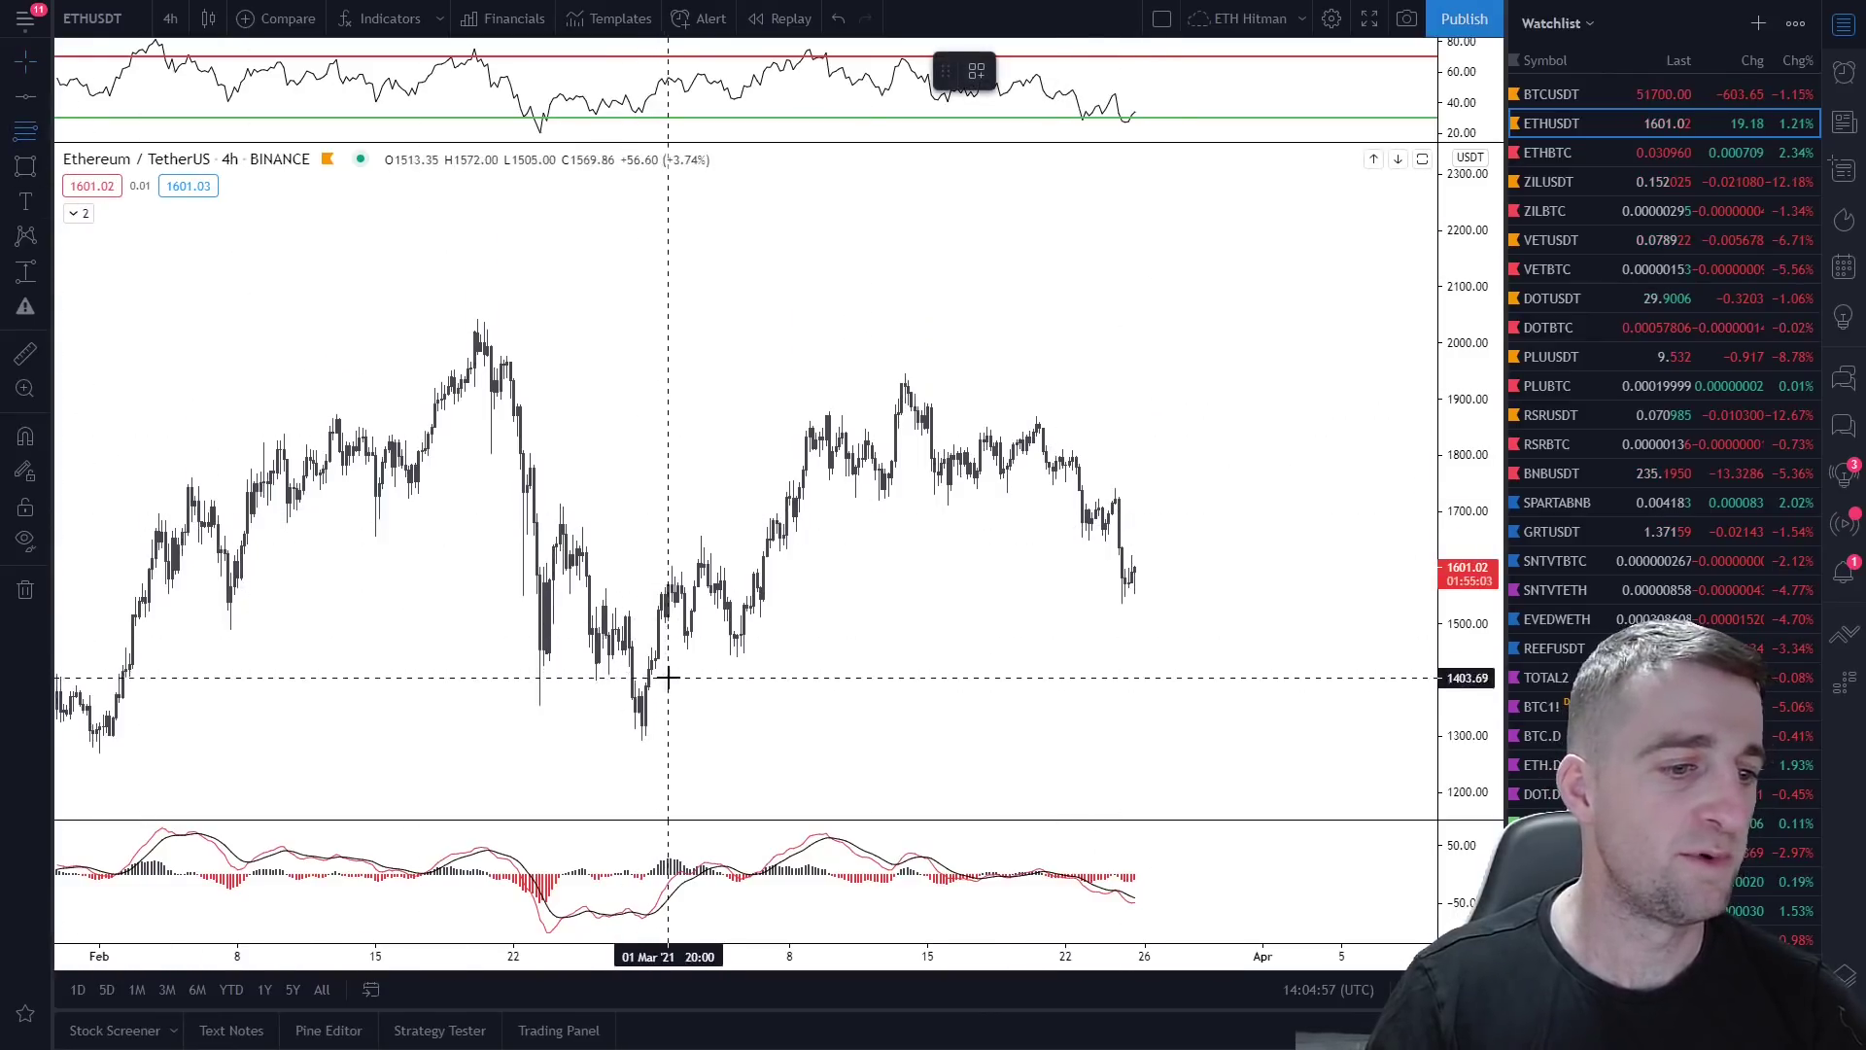
left_click(639, 737)
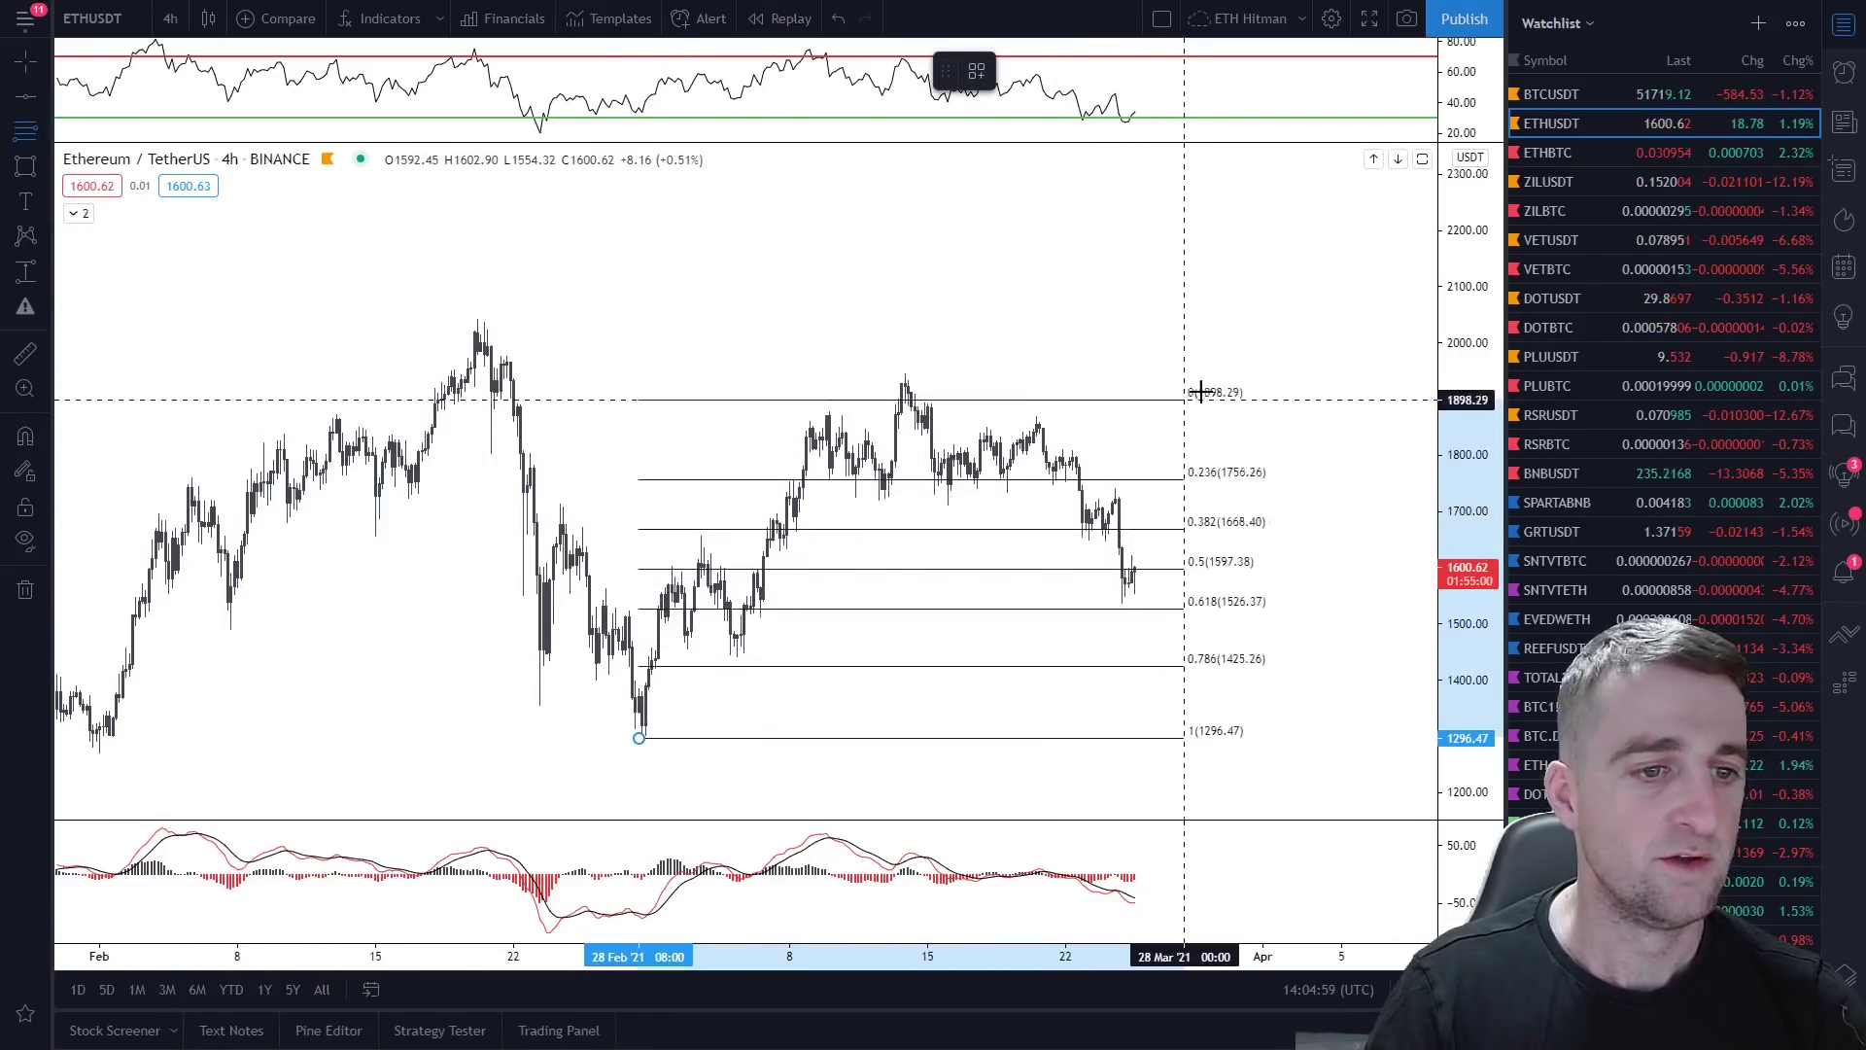
left_click(1251, 372)
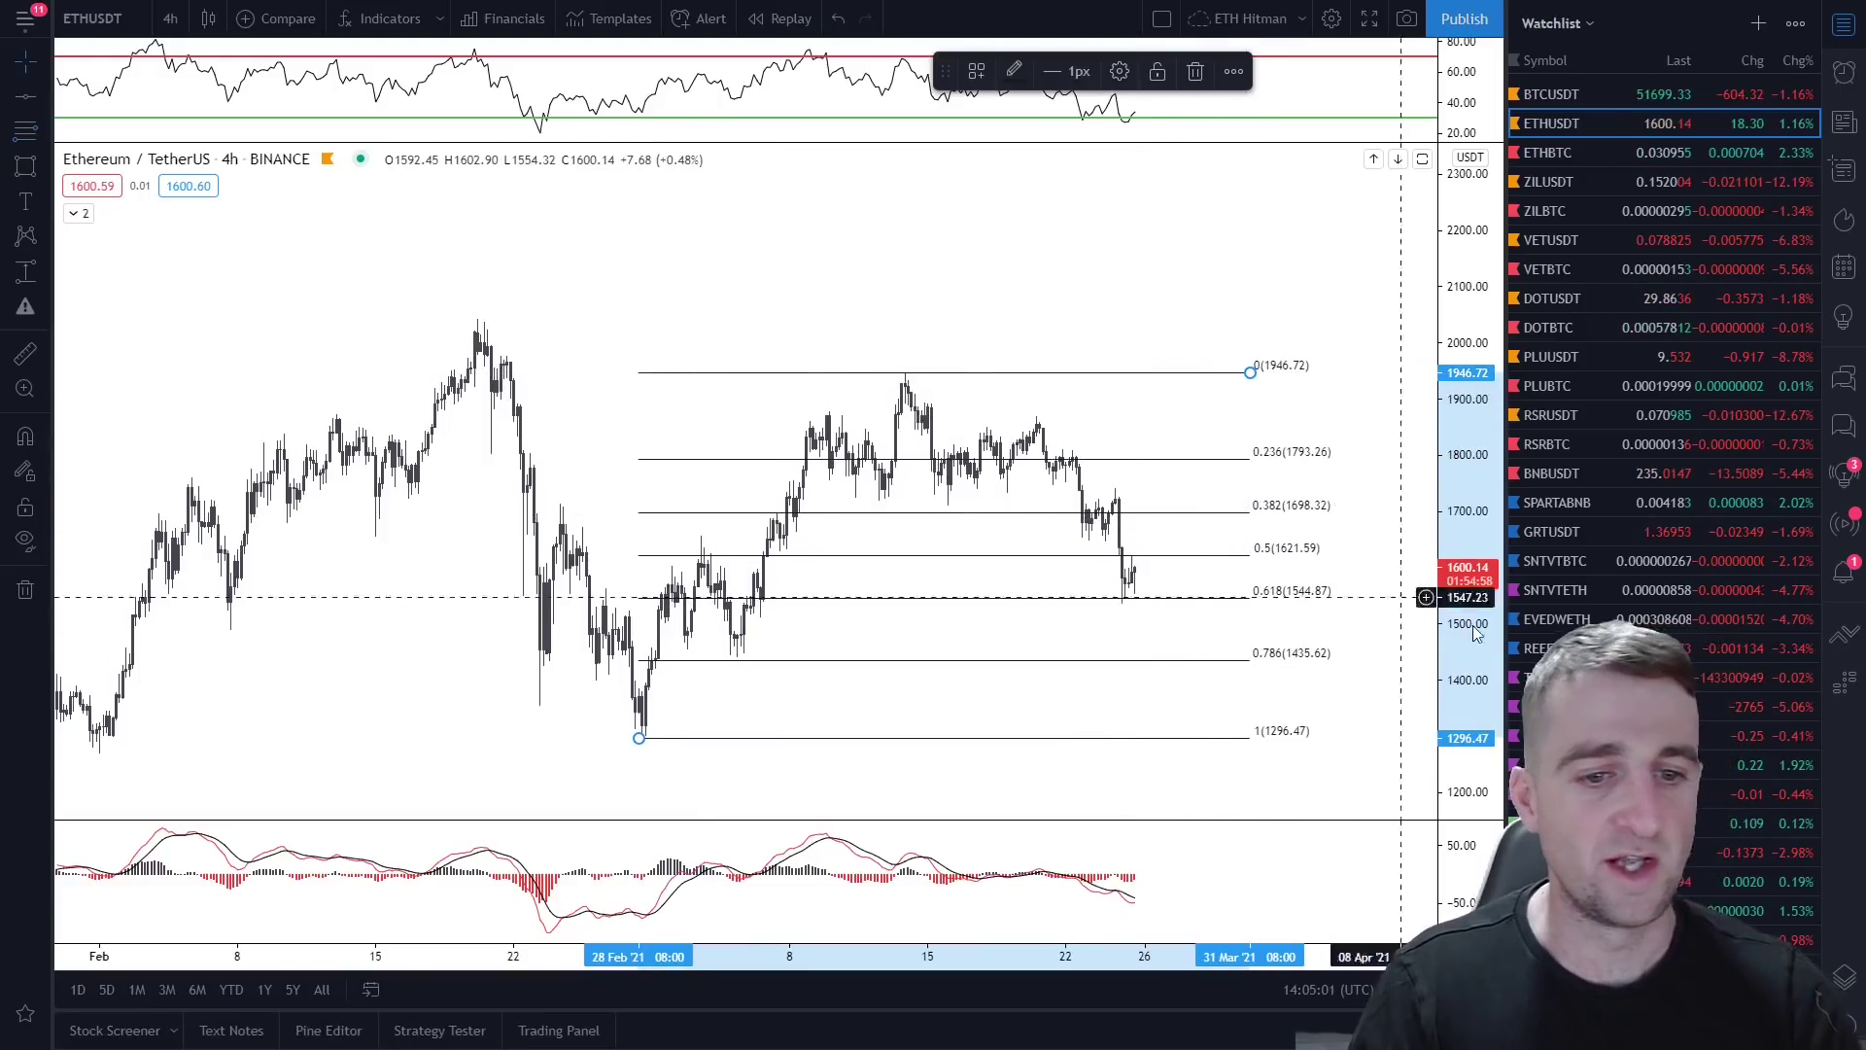
Step: Enable a -0.27 level in the retracement's style settings and change the 3.618 level to -0.618
left_click_drag(1245, 725, 1375, 680)
double_click(1132, 437)
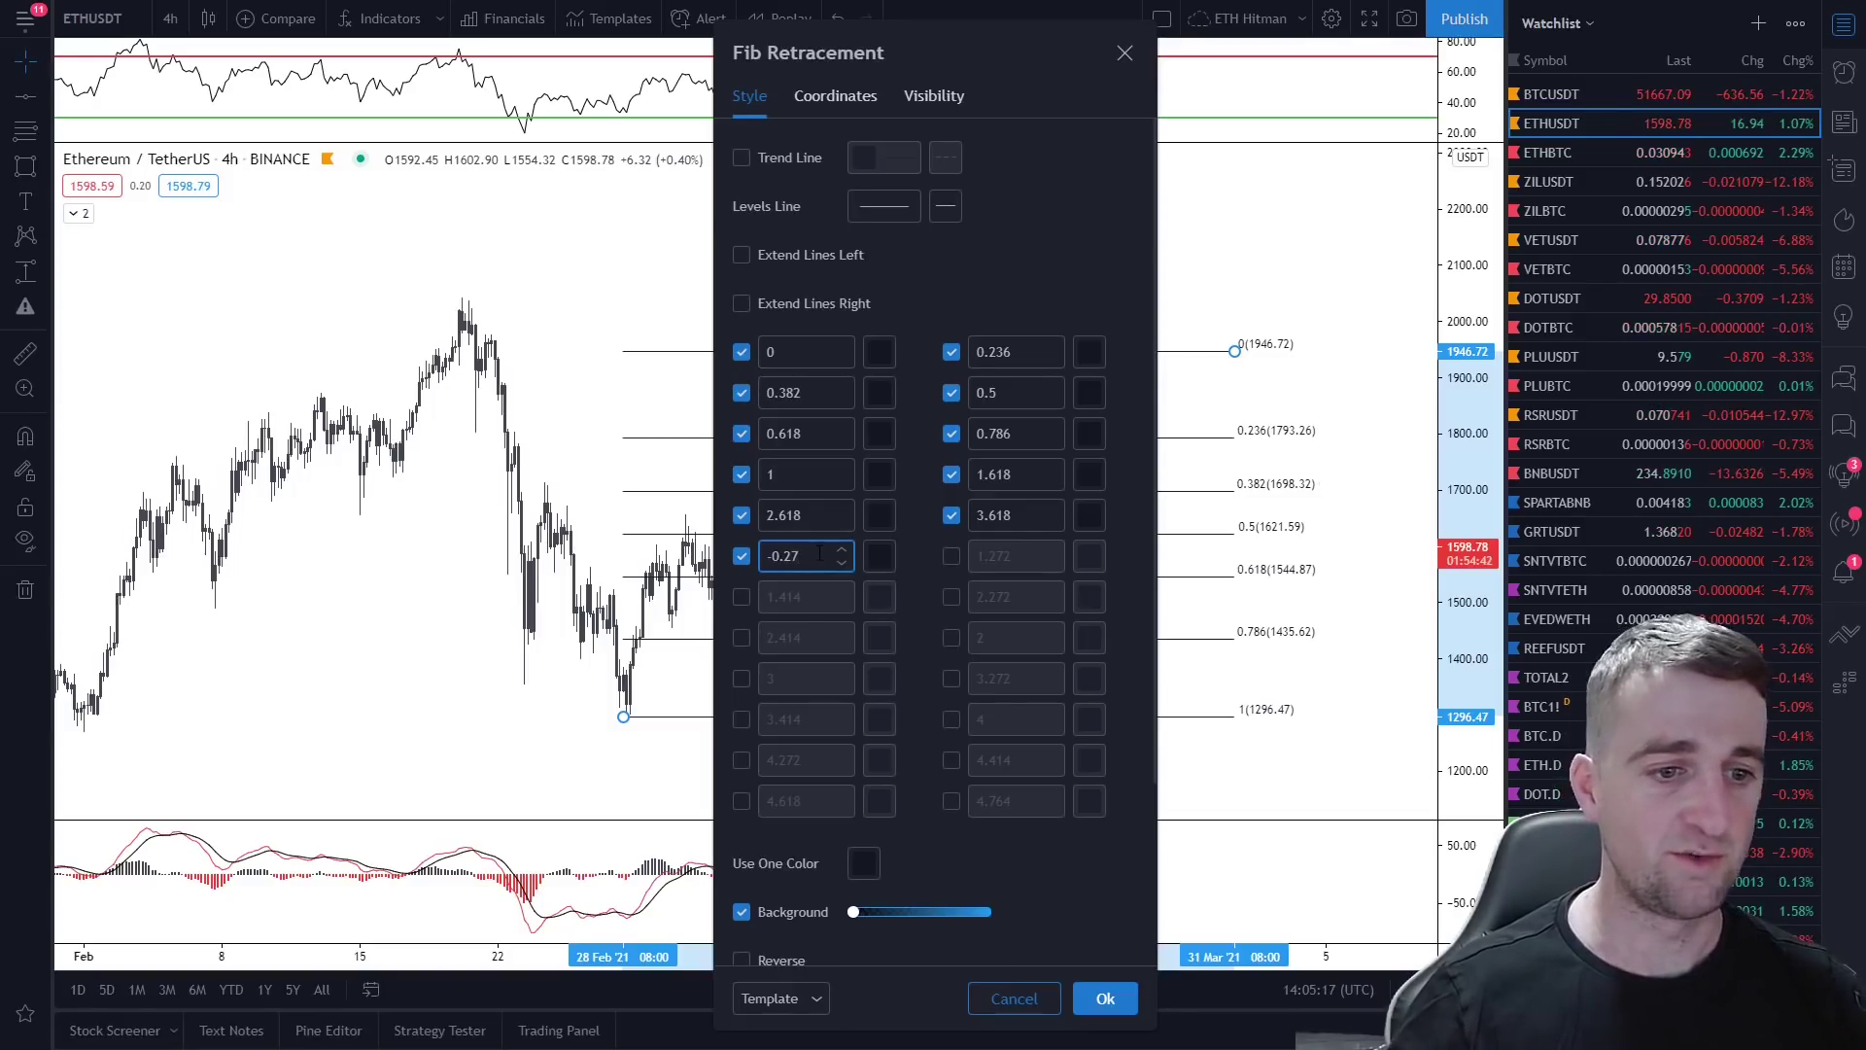
left_click(1021, 513)
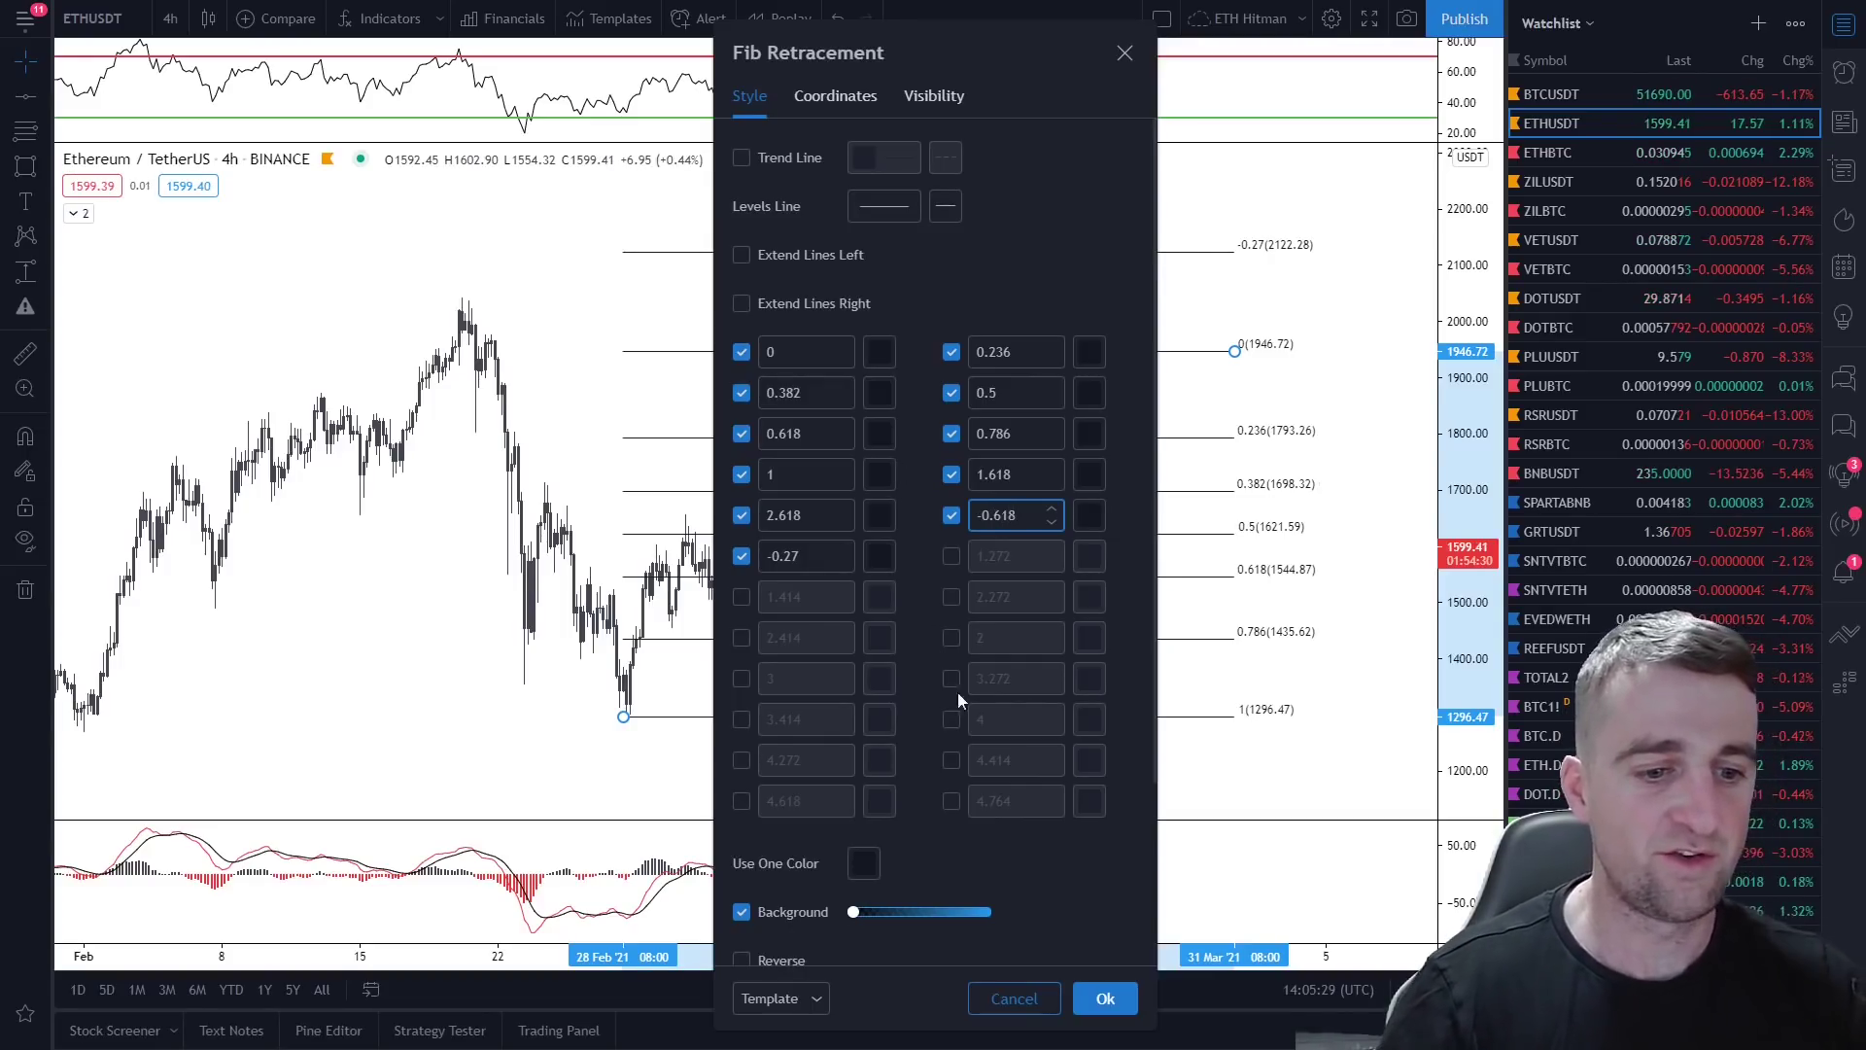
left_click(1108, 999)
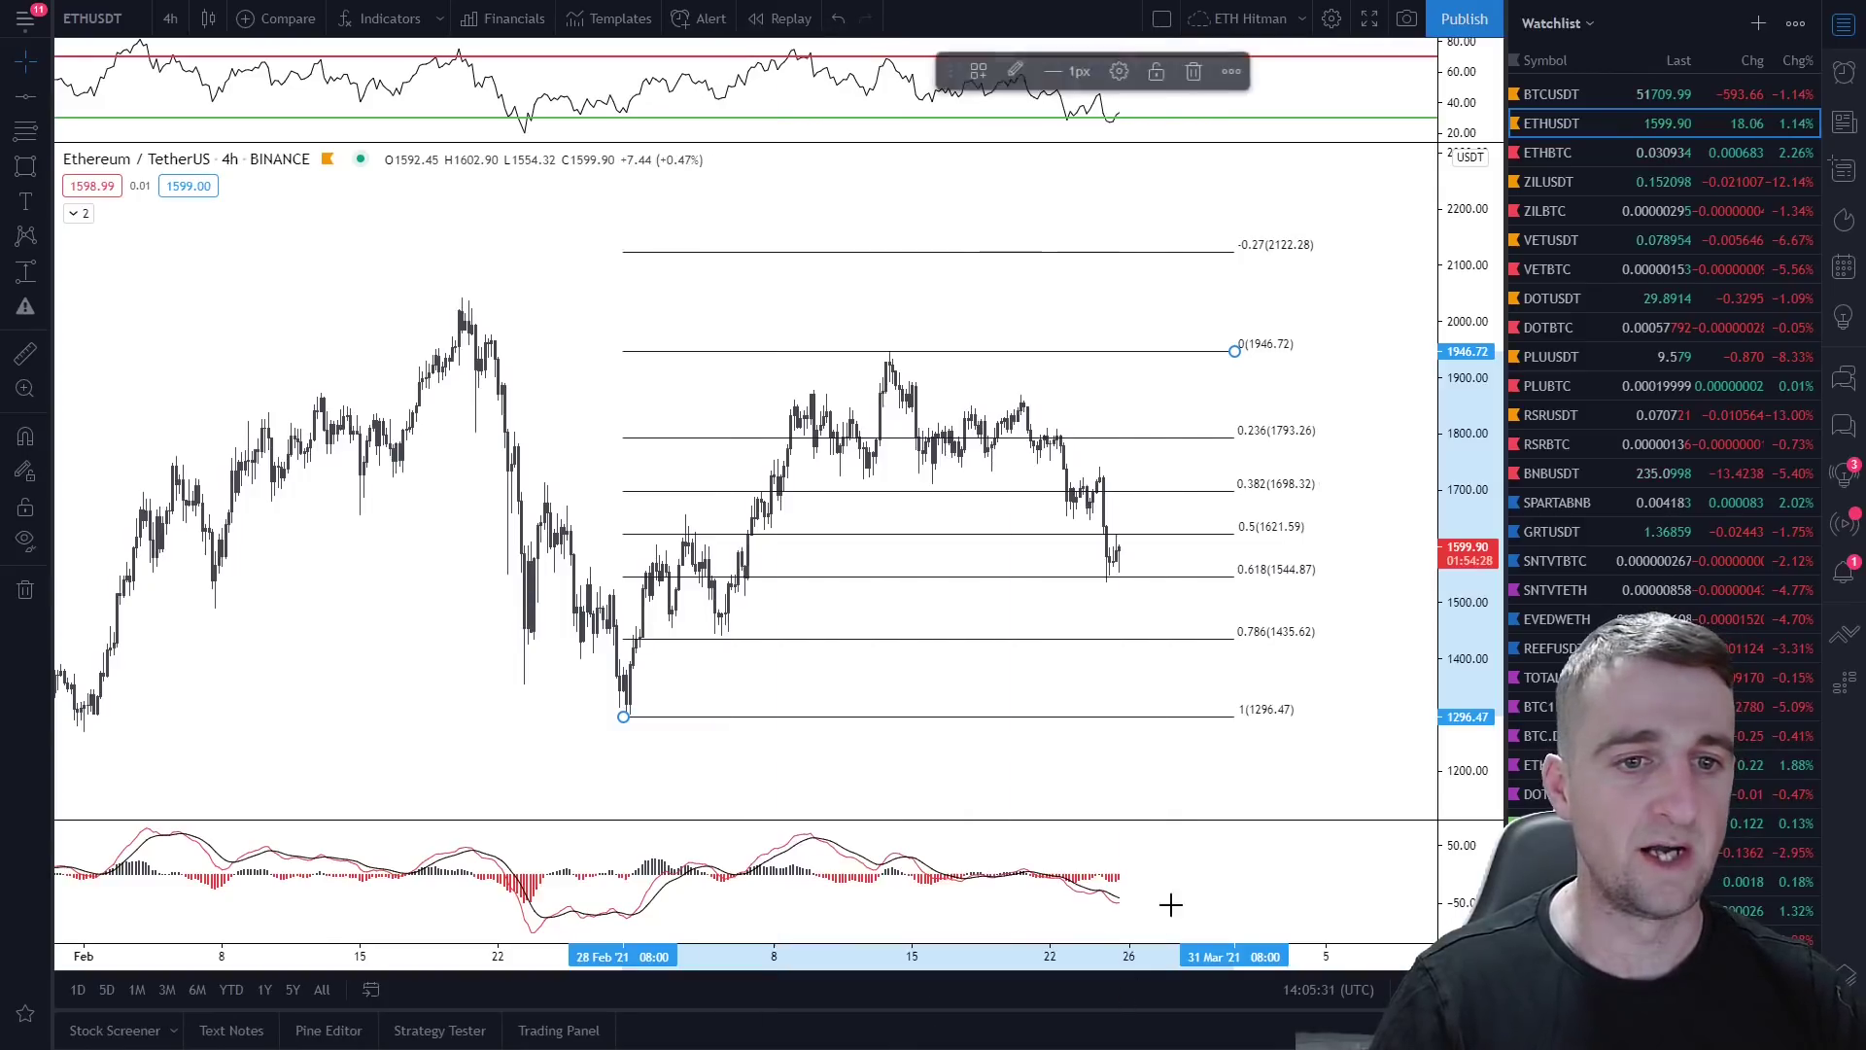
Step: Examine the -0.27 and -0.618 extension targets above the March high against the preceding Ethereum price swings
scroll(1400, 282, "down", 2)
left_click_drag(1466, 243, 1468, 320)
left_click(1339, 256)
left_click_drag(1338, 256, 1260, 260)
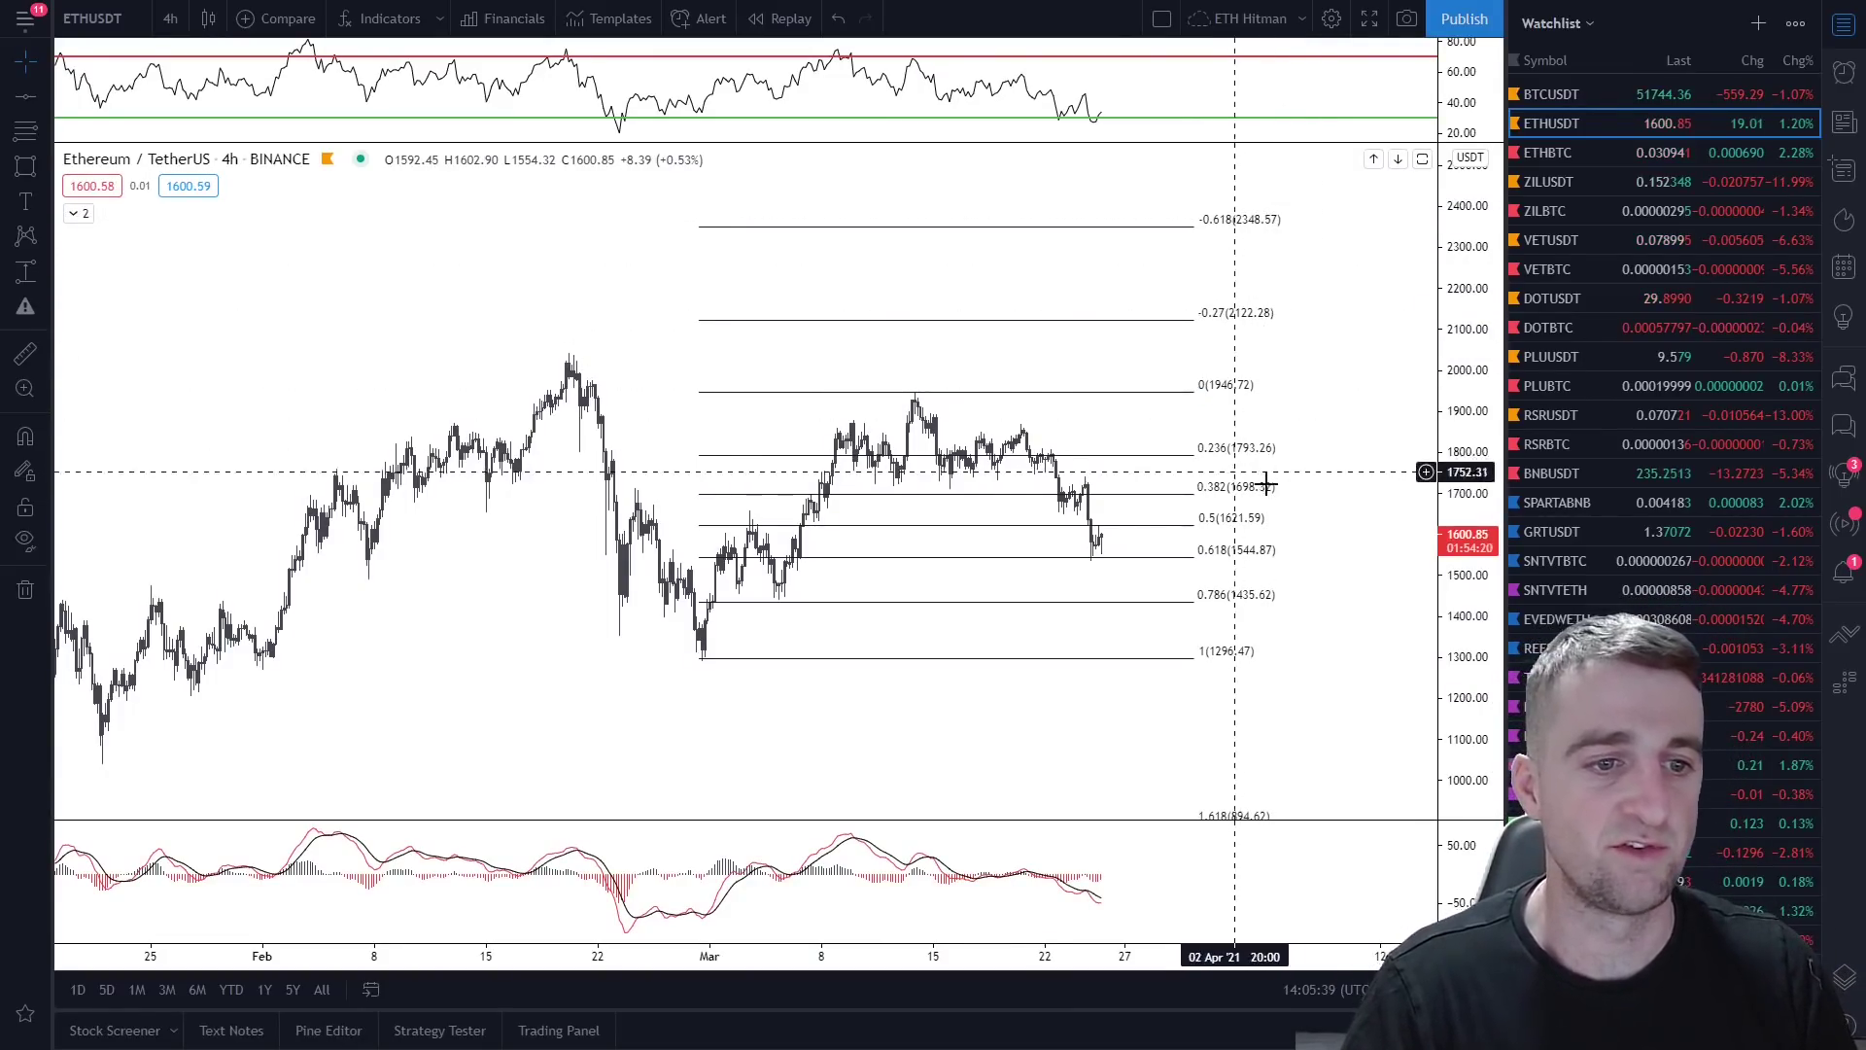
left_click_drag(1254, 484, 1194, 486)
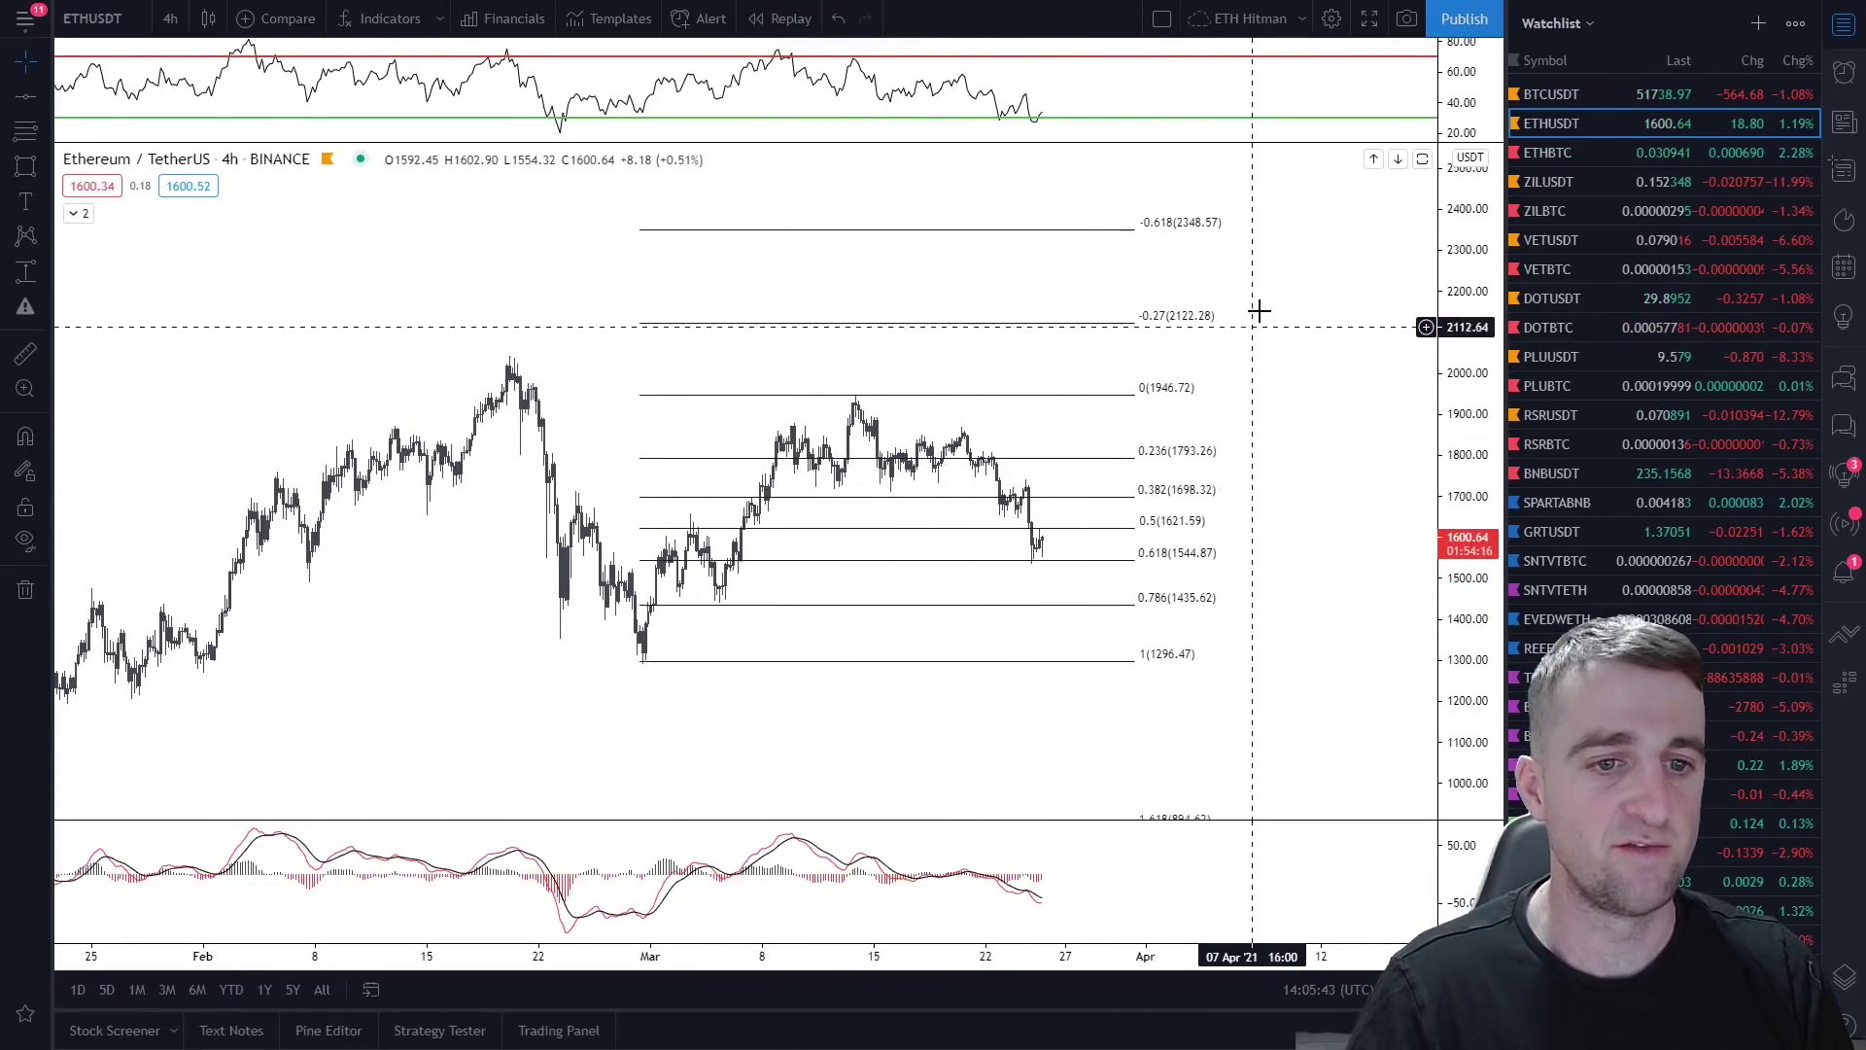
left_click_drag(1272, 310, 1262, 336)
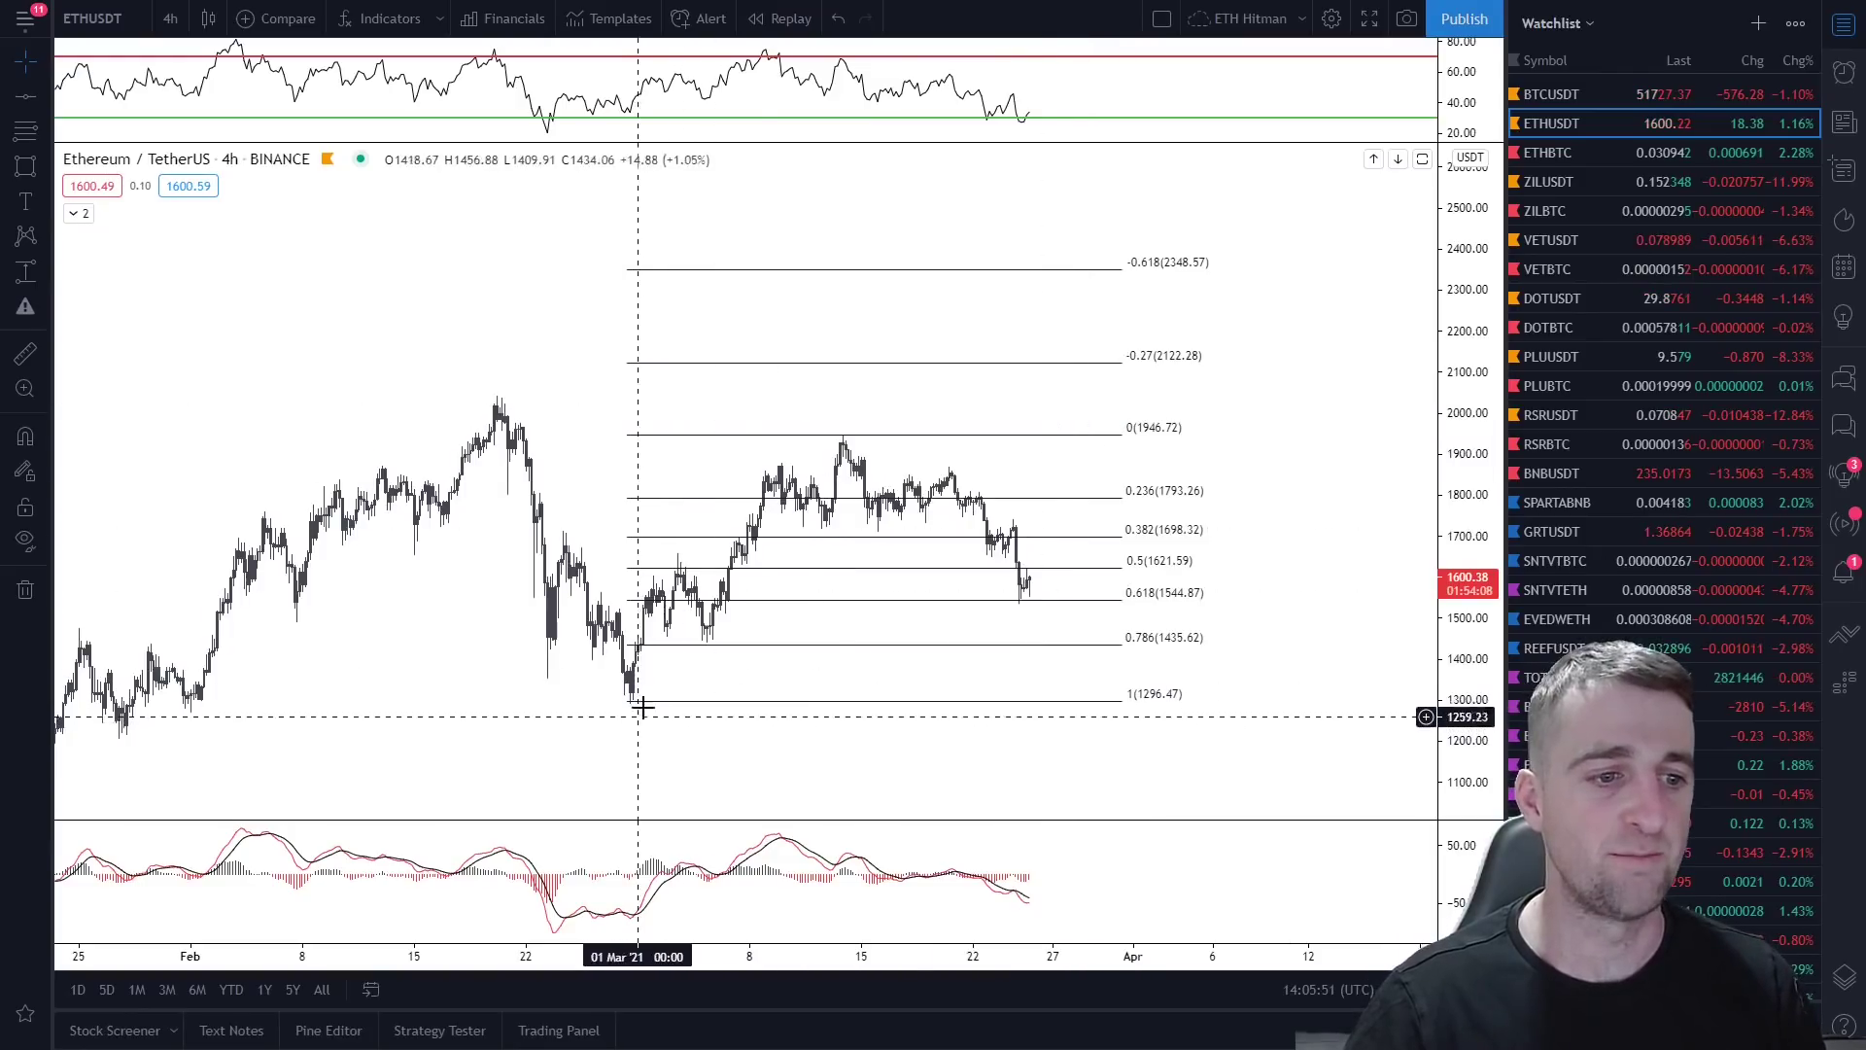
scroll(739, 545, "down", 3)
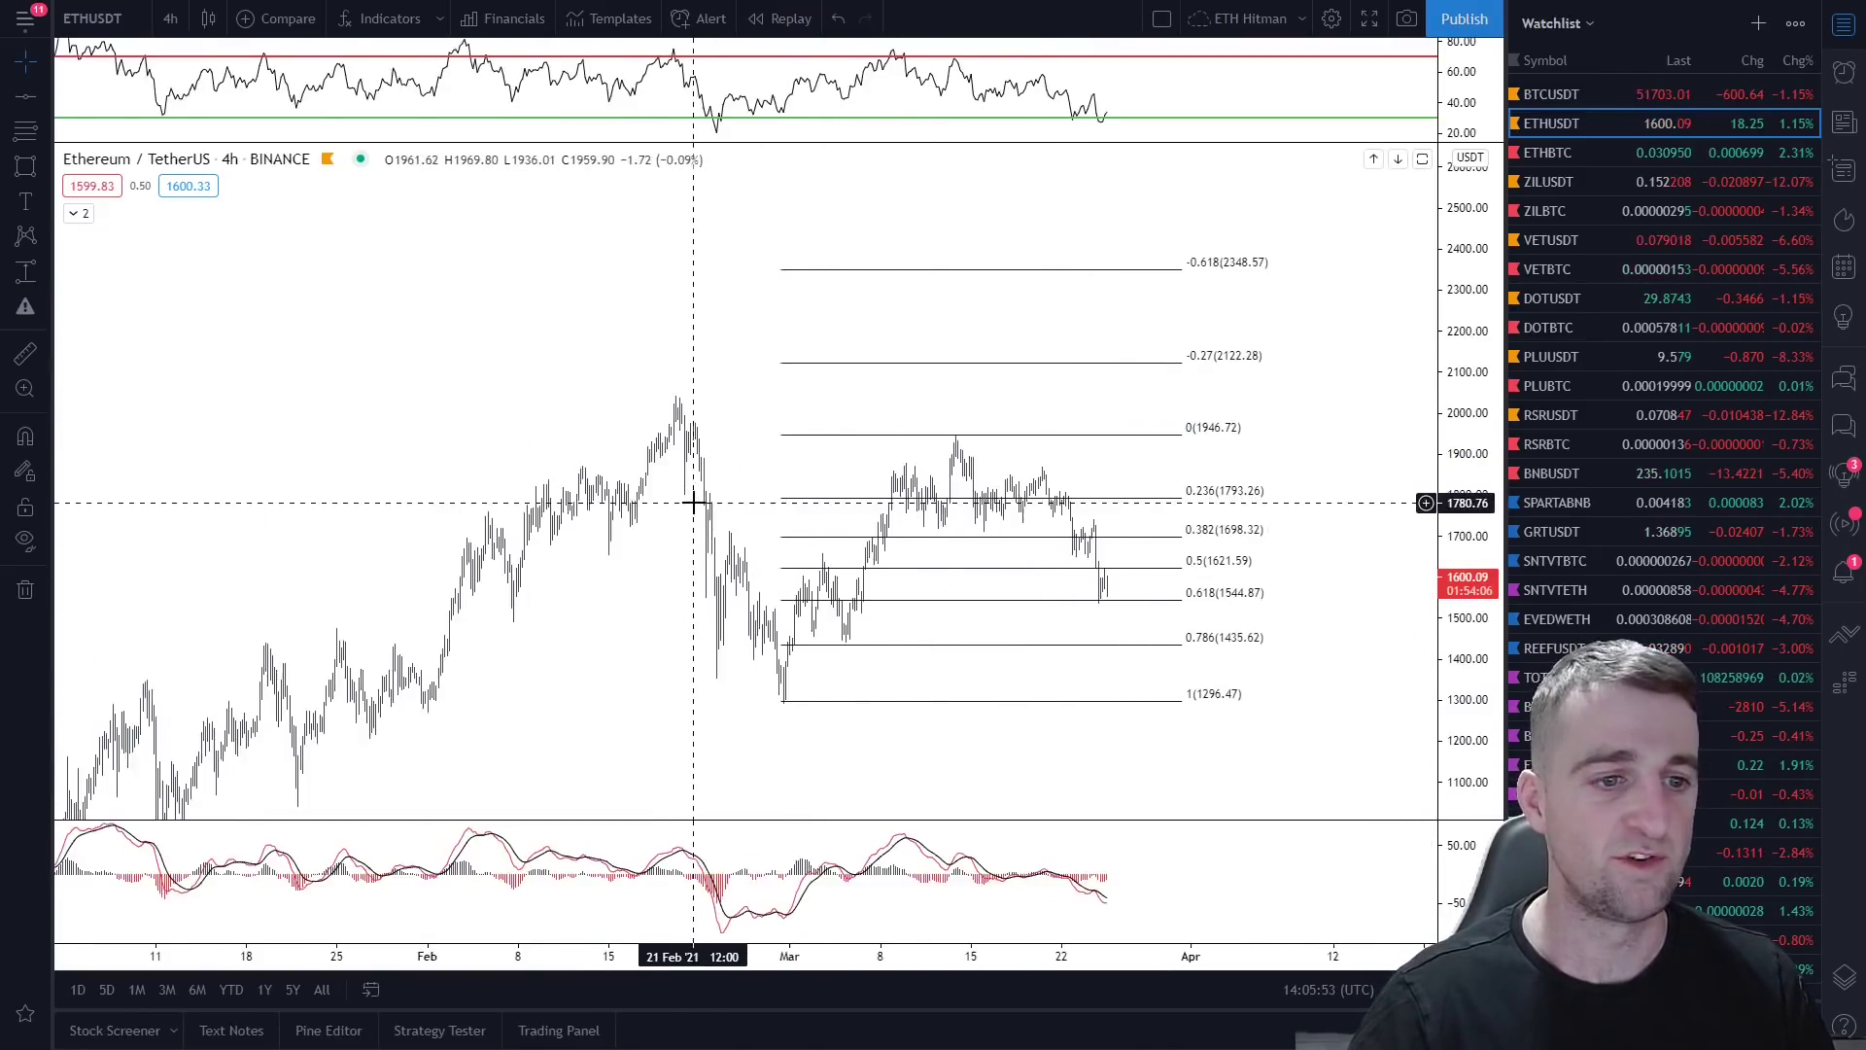
scroll(705, 481, "up", 2)
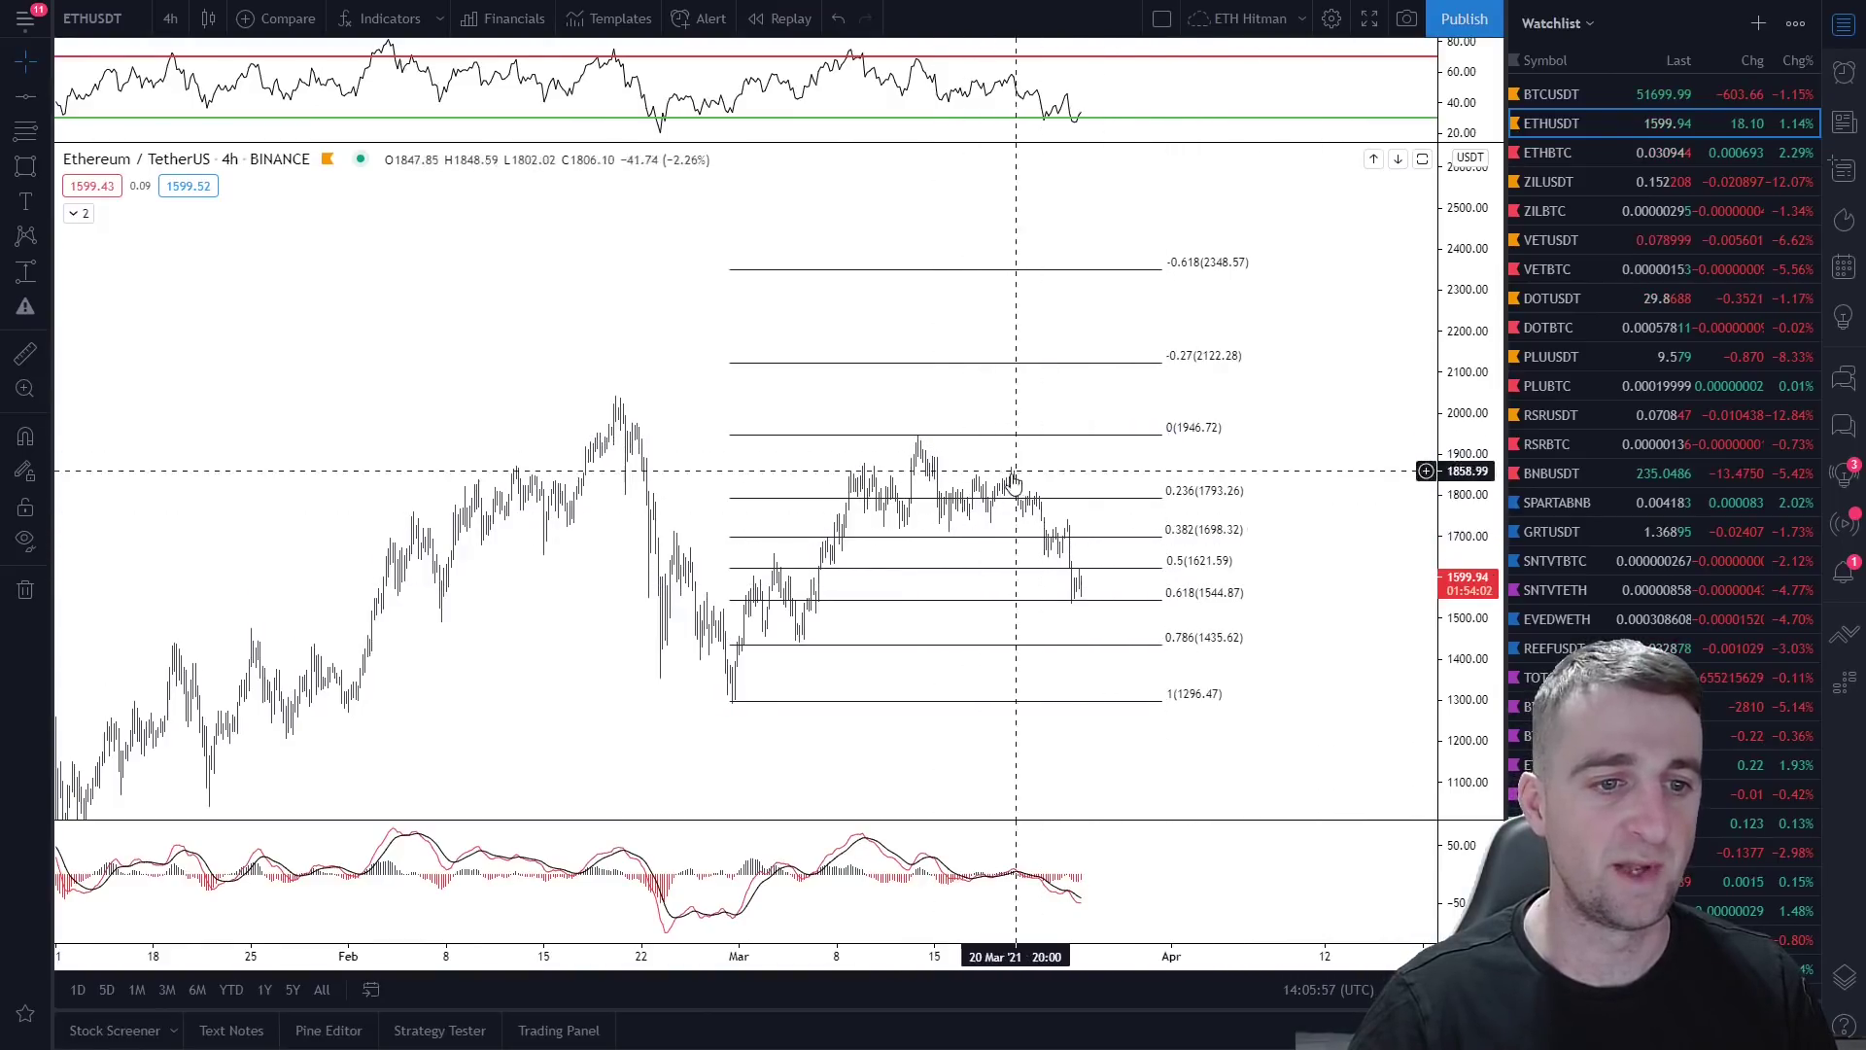
scroll(765, 663, "down", 2)
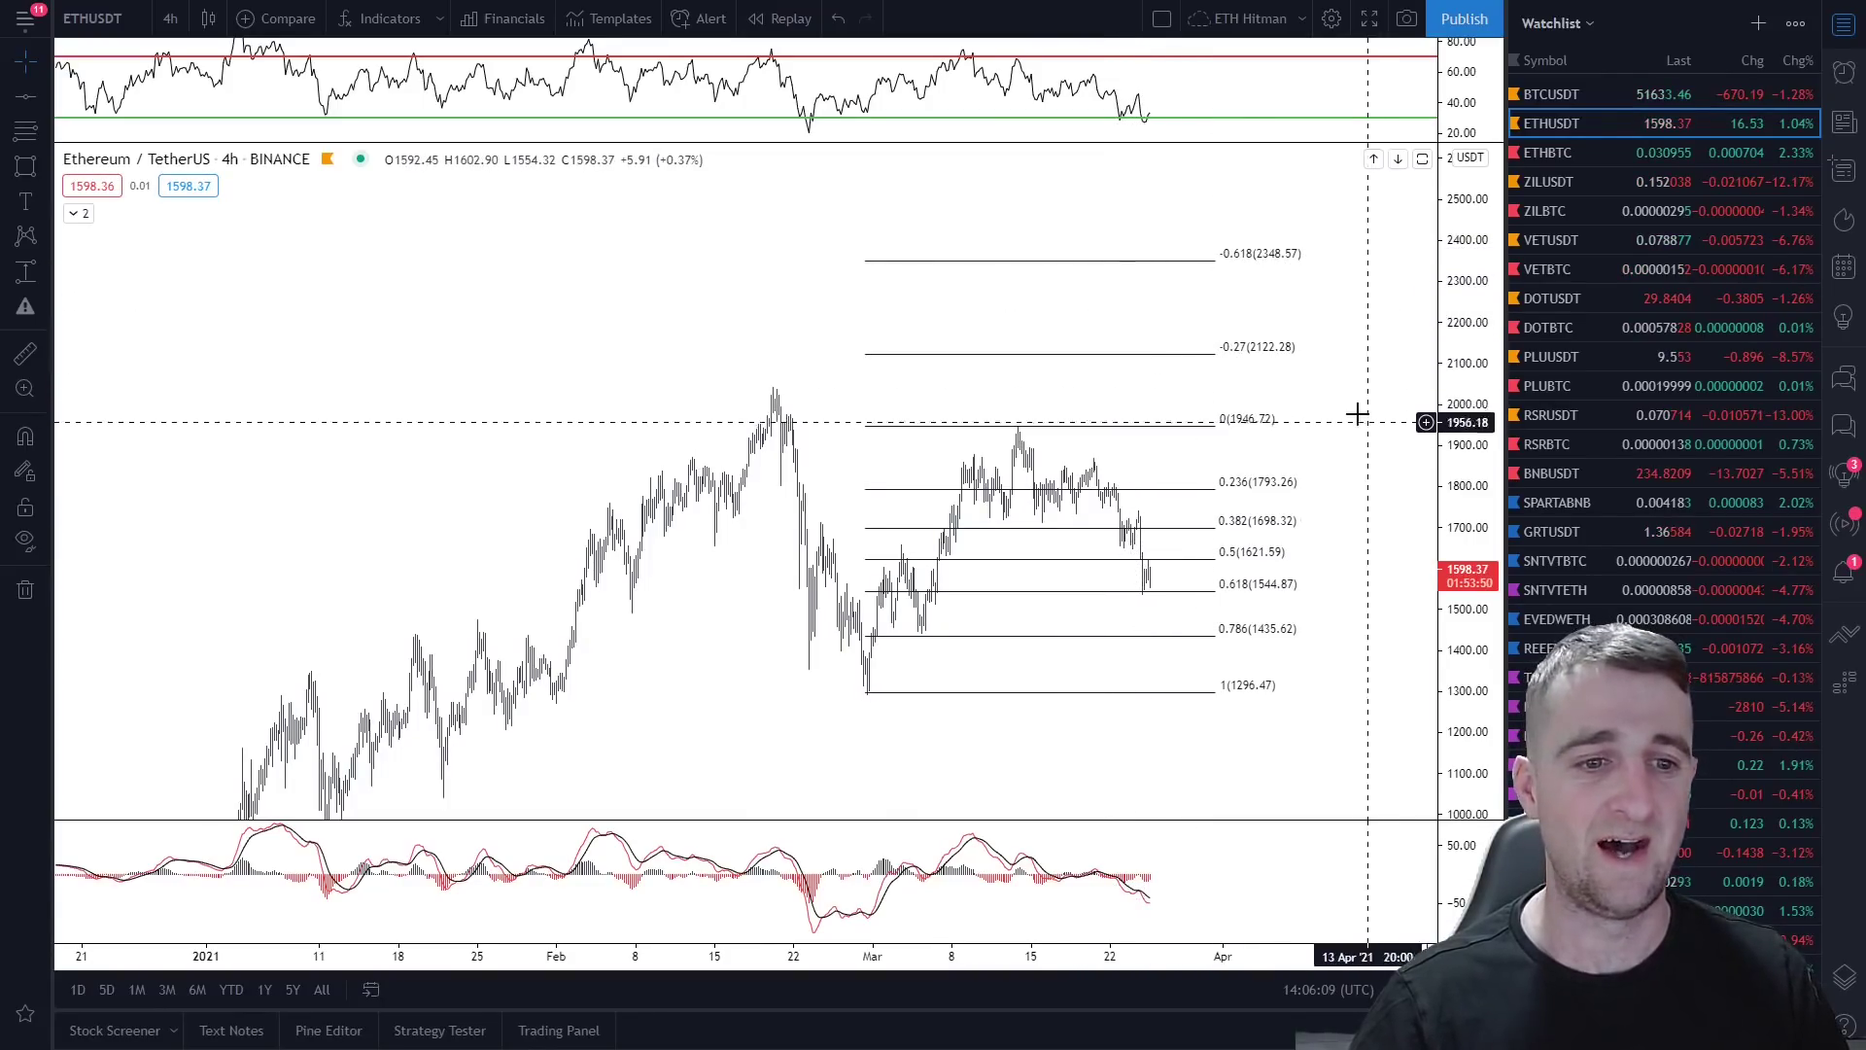
scroll(1339, 416, "up", 2)
scroll(1340, 415, "up", 2)
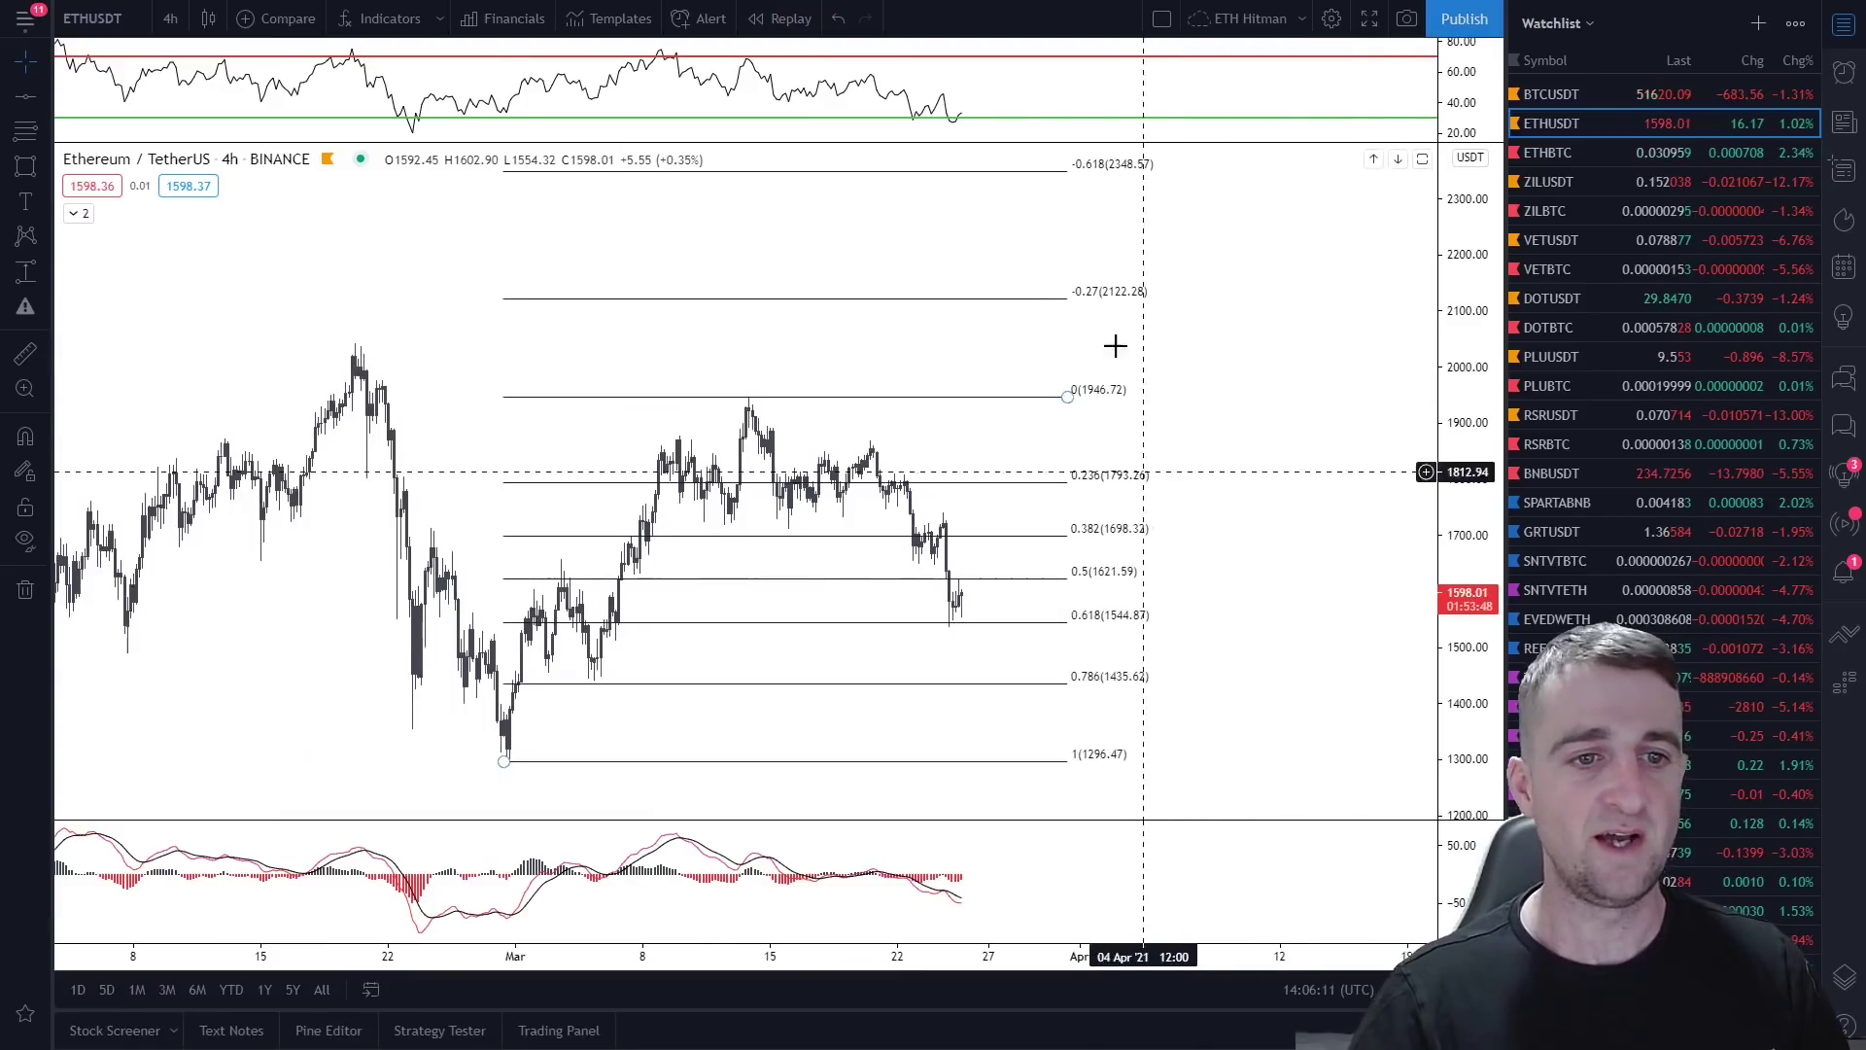
scroll(1269, 272, "left", 1)
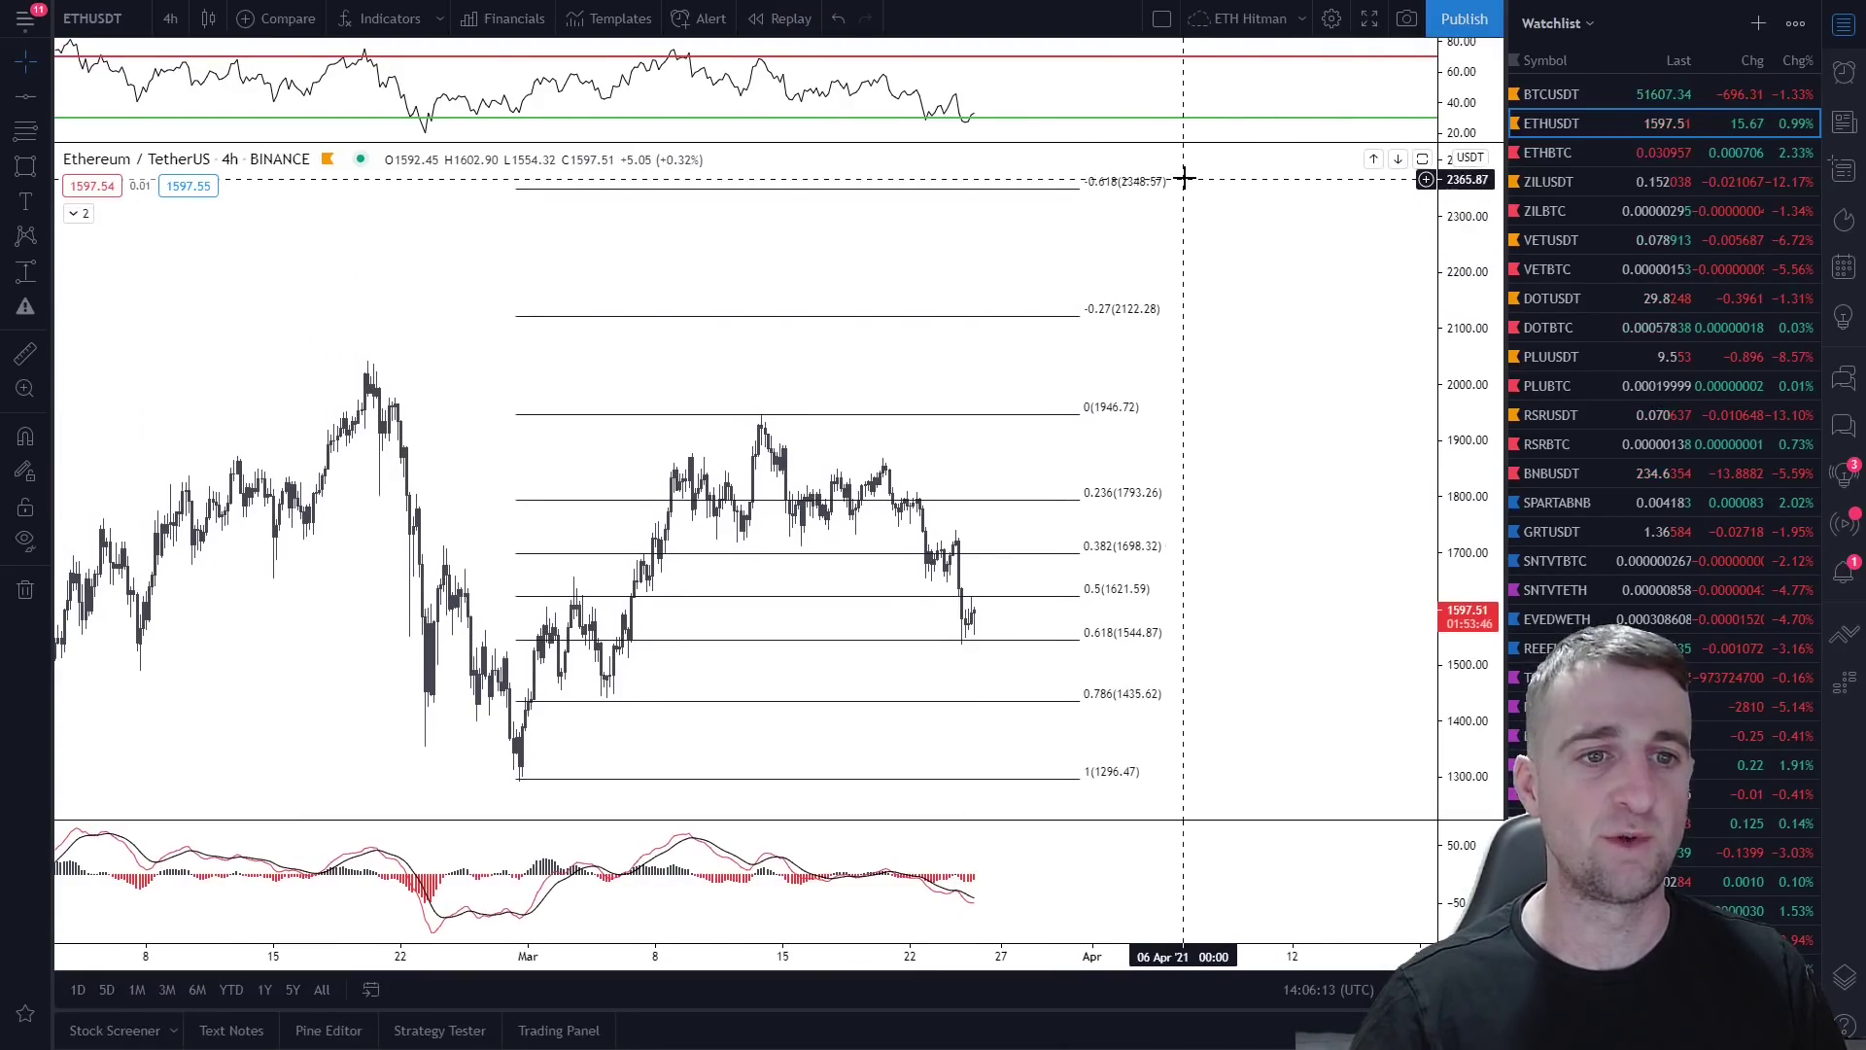